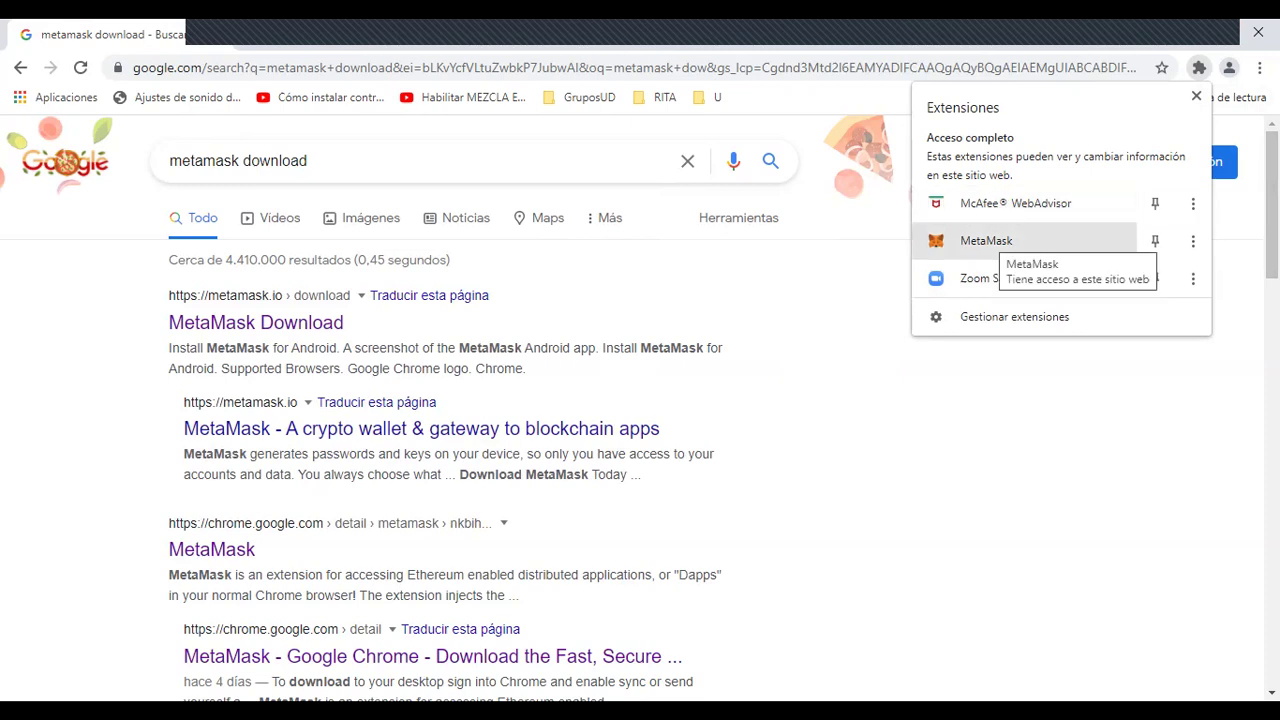
Open the MetaMask extension to show Account 2 with 14.1511 ETH on Ropsten.
click(990, 241)
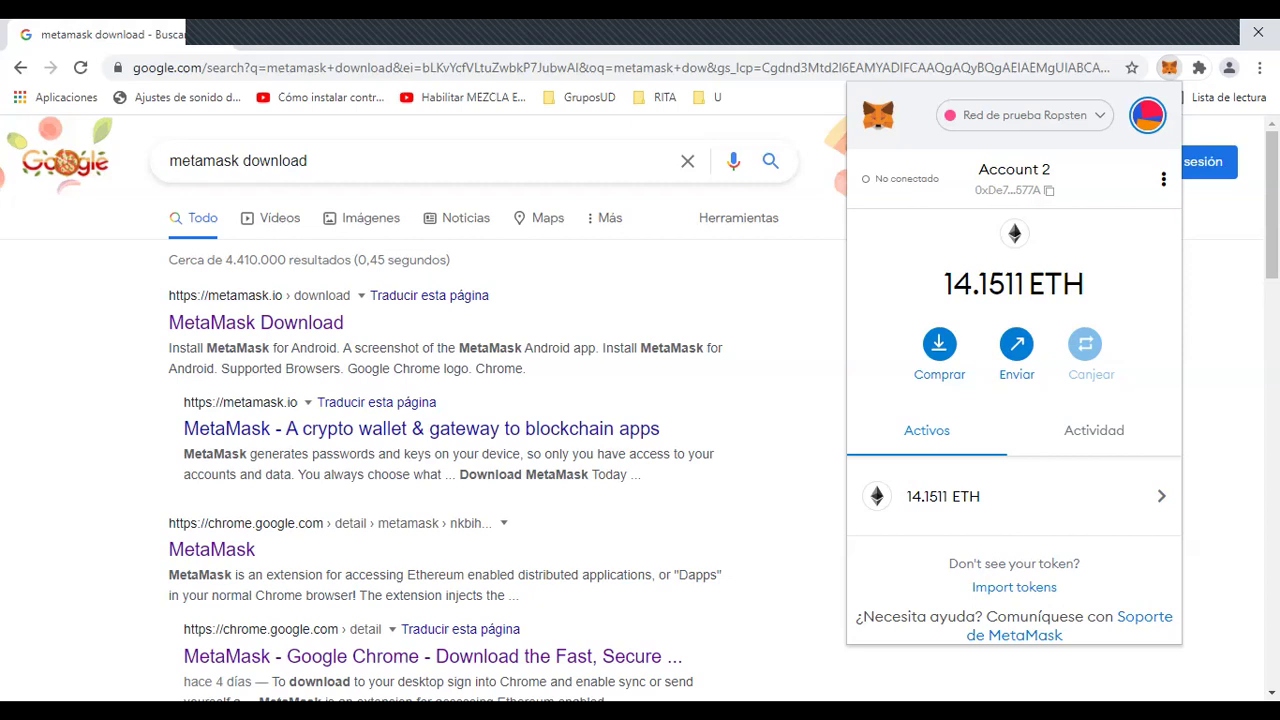
Expand MetaMask to a full-page view via the account menu's 'Expandir vista'.
click(1163, 178)
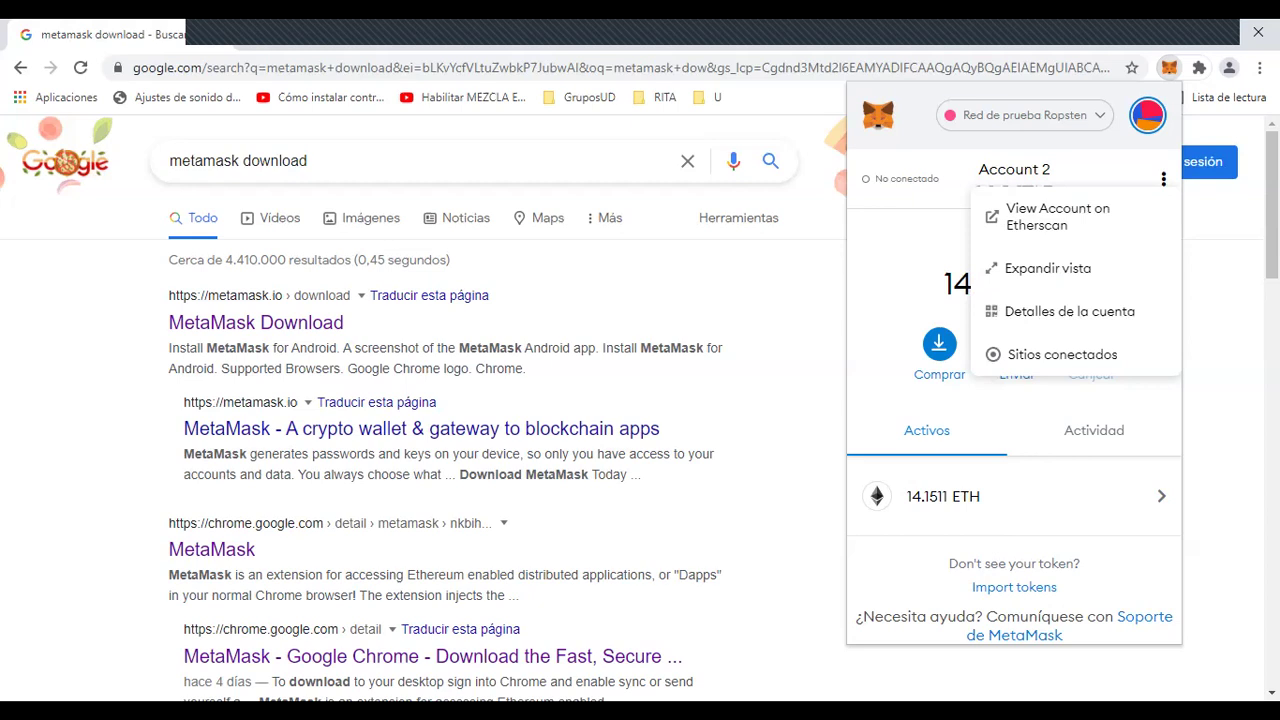
click(1047, 268)
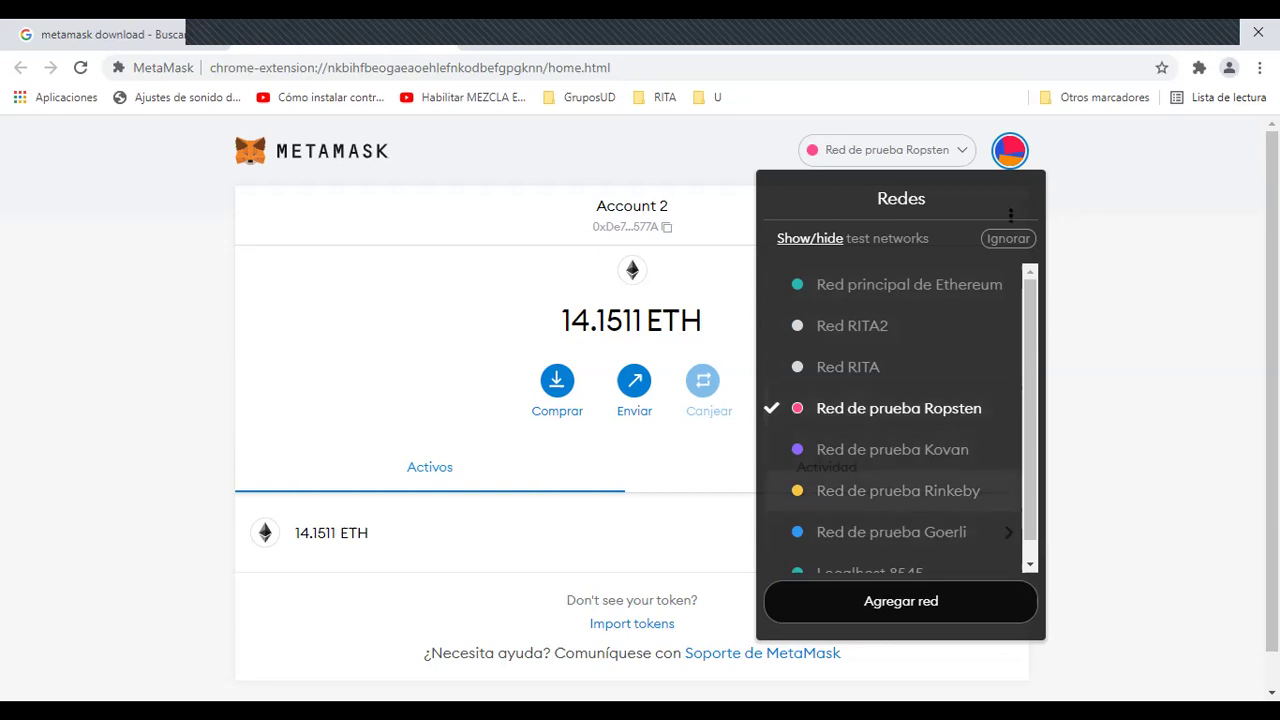
scroll(890, 450, down, 1)
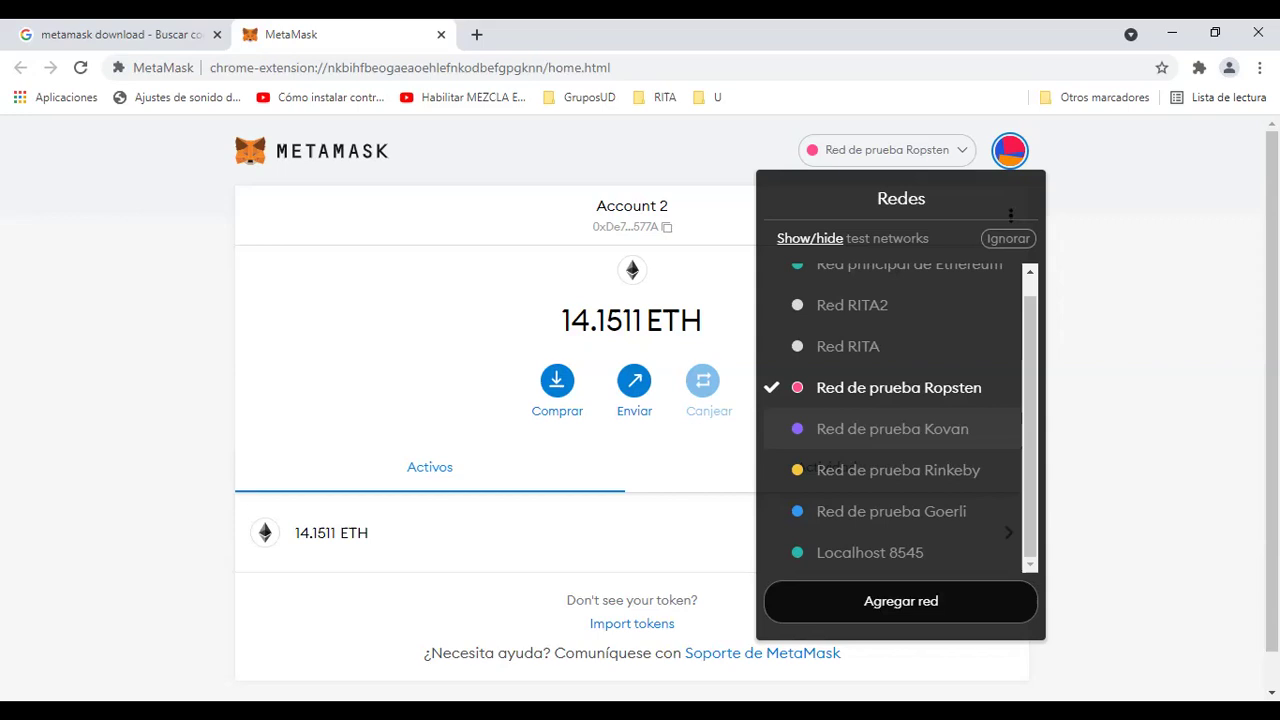
Bring up the Redes list showing Ropsten active alongside Red RITA and Red RITA2.
scroll(890, 420, up, 1)
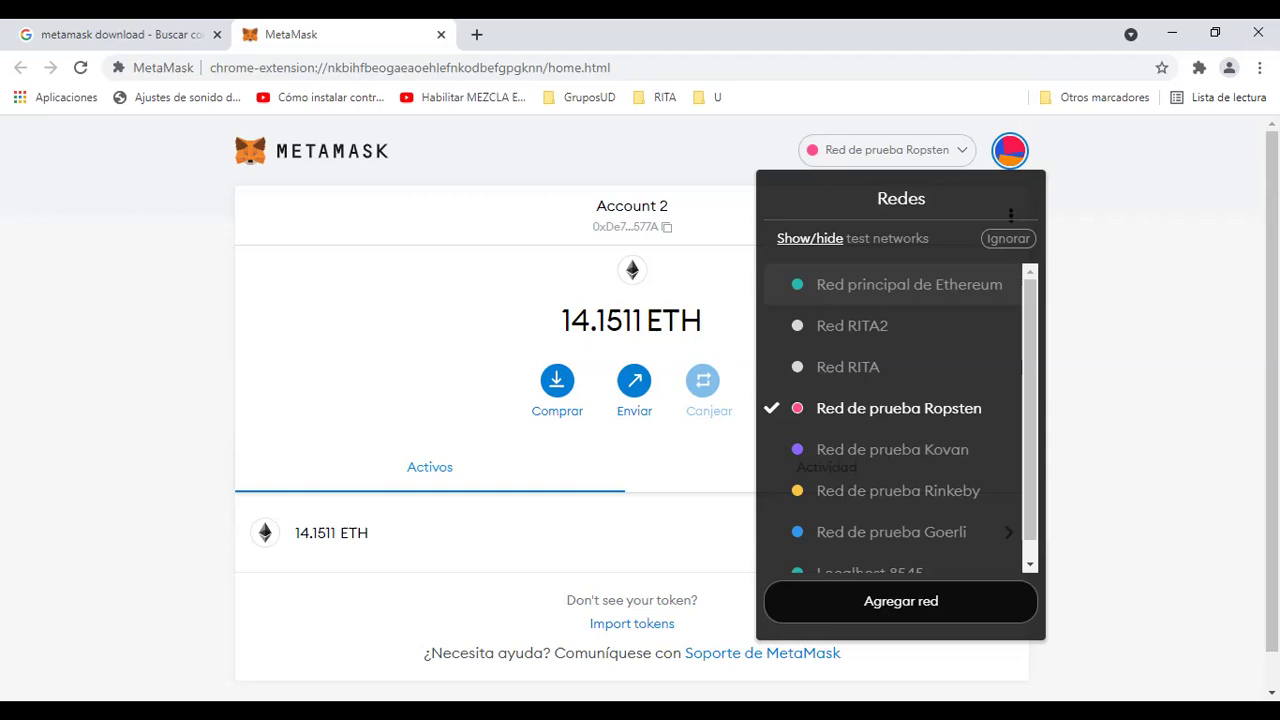
mouse_move(900, 367)
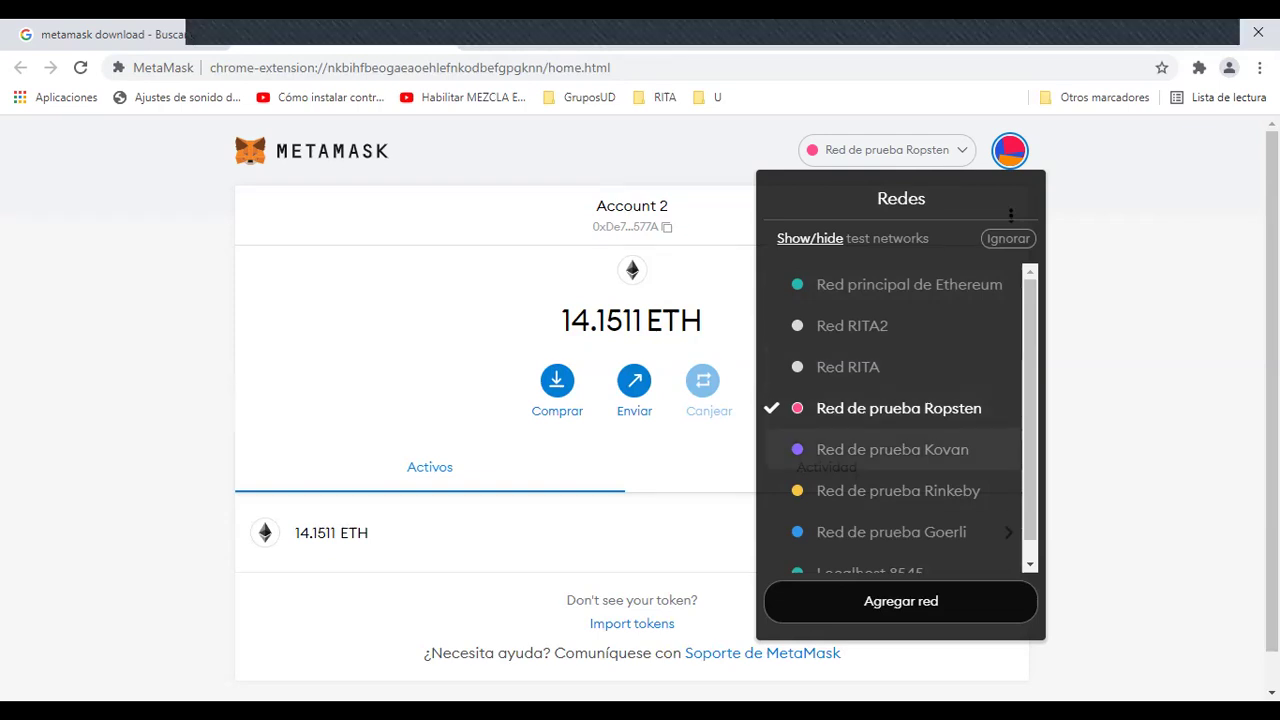
Switch the network to Red de prueba Kovan, then back to Red de prueba Ropsten.
click(892, 449)
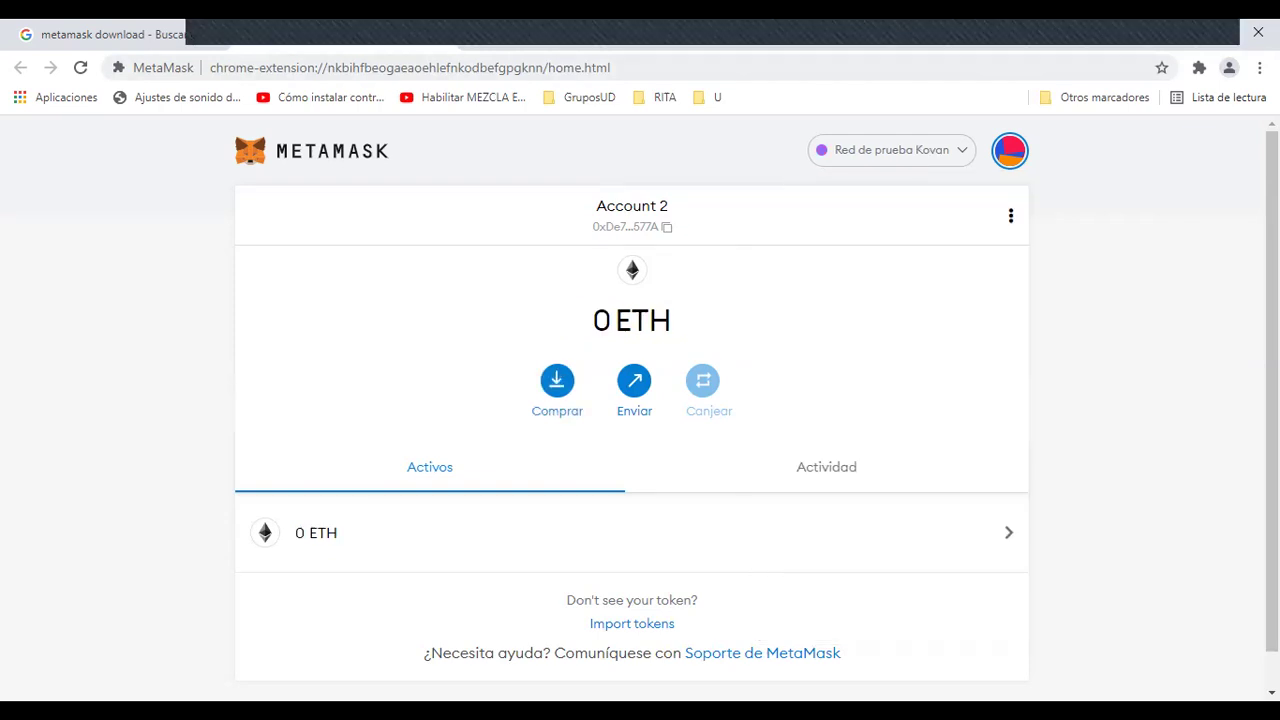
click(891, 149)
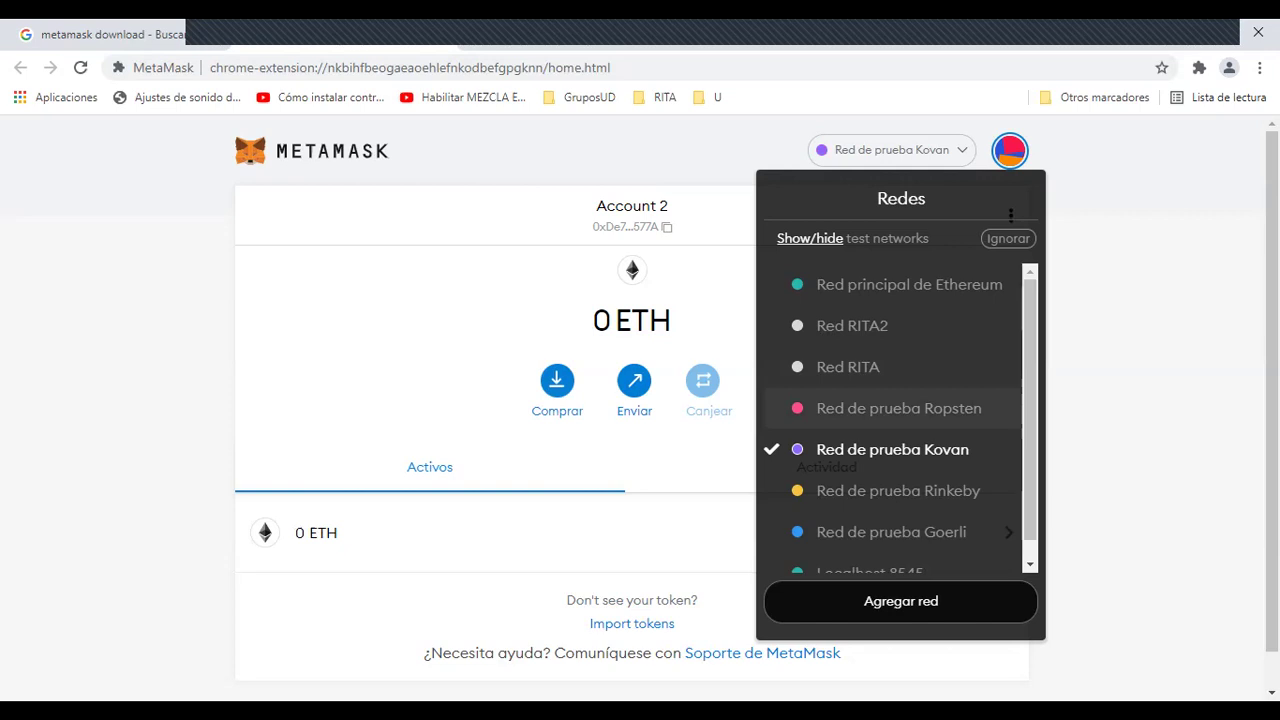
click(899, 408)
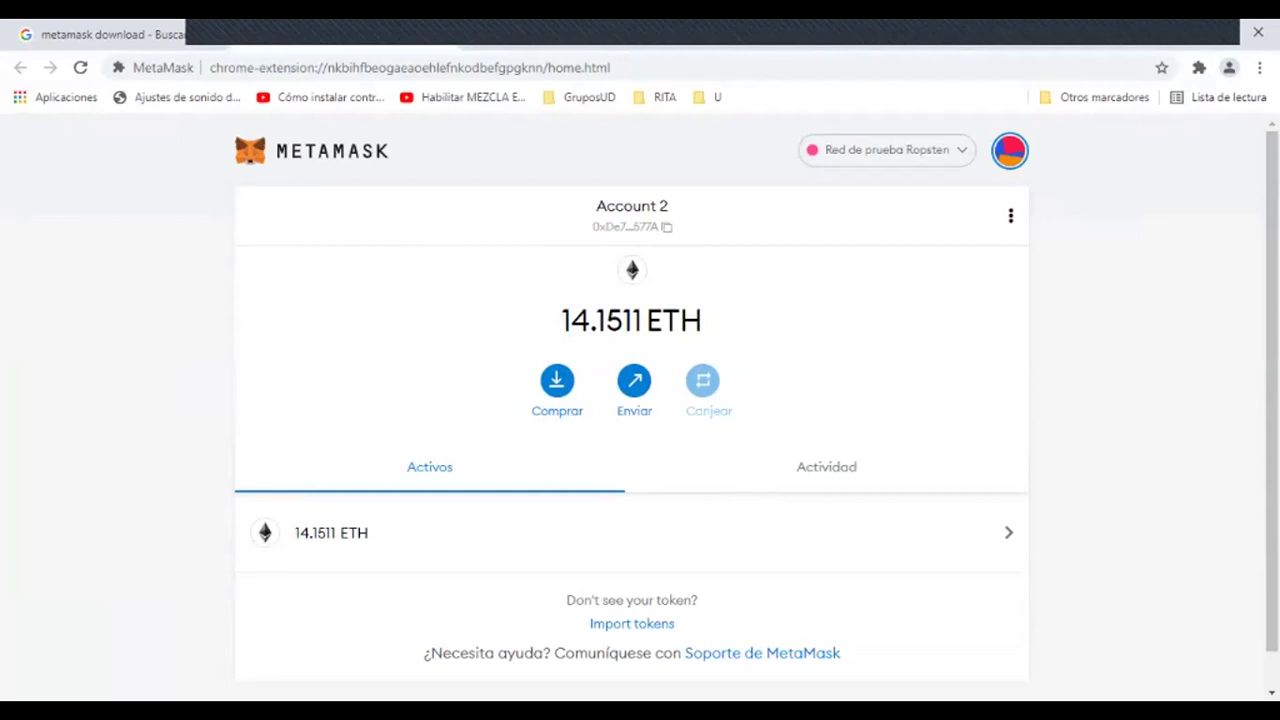
click(1009, 150)
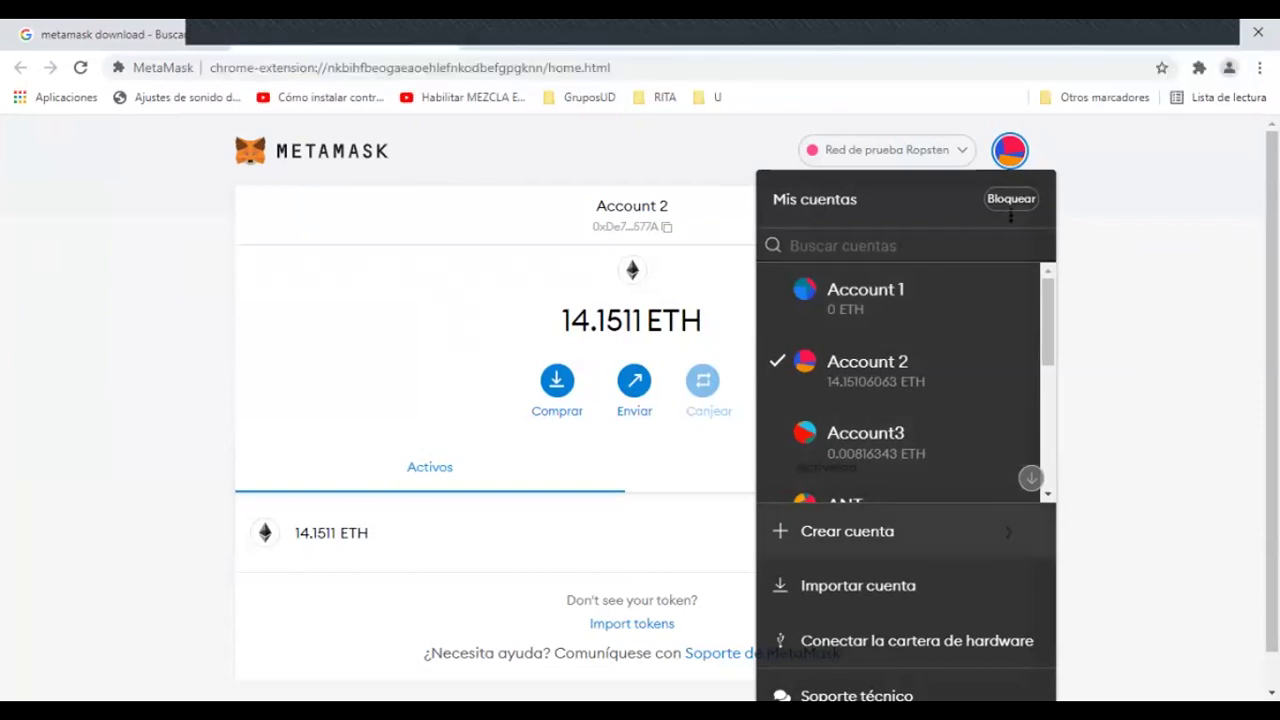
Create a new MetaMask account named 'SesionPracticaBlockChain'.
click(847, 531)
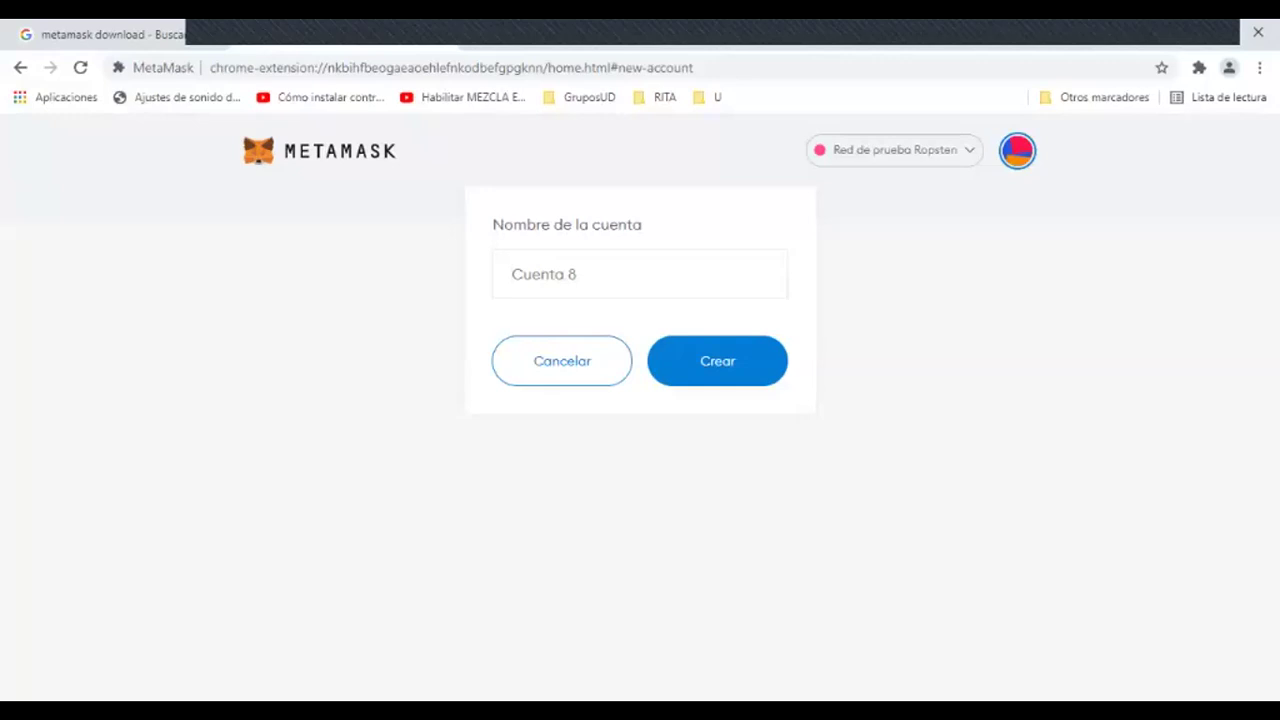
text(SesionPractica)
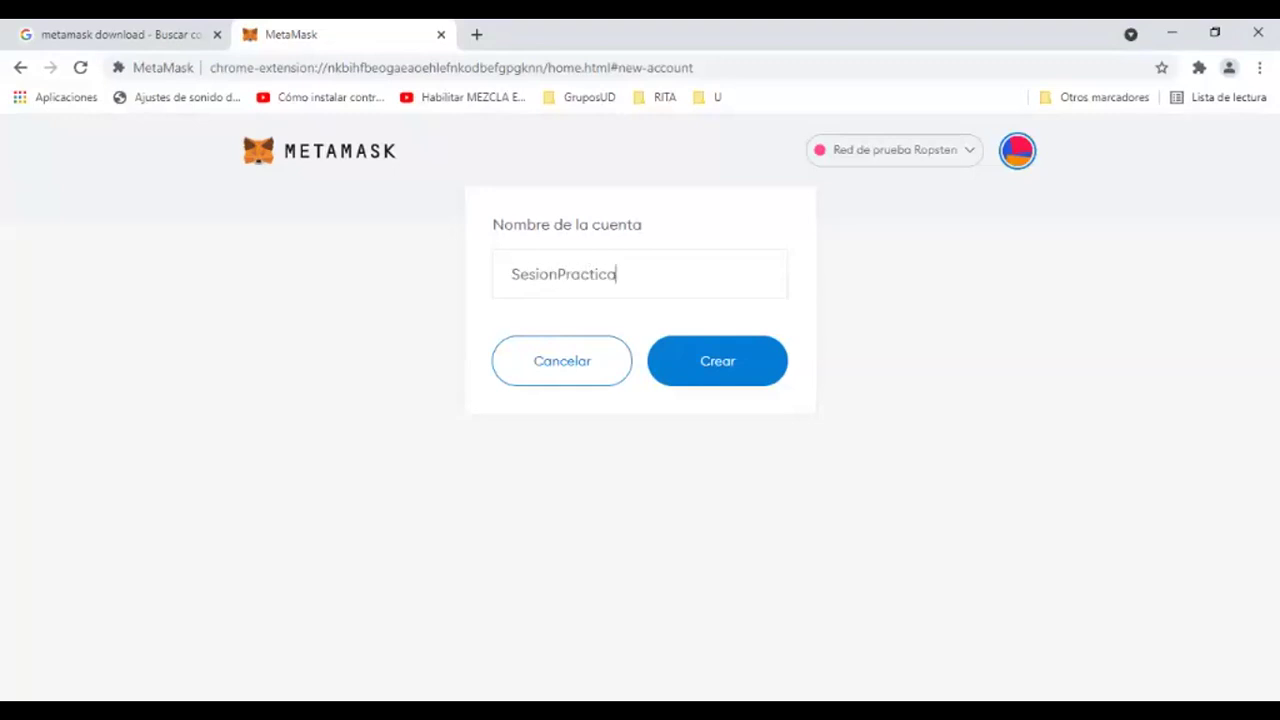
text(BlockChain)
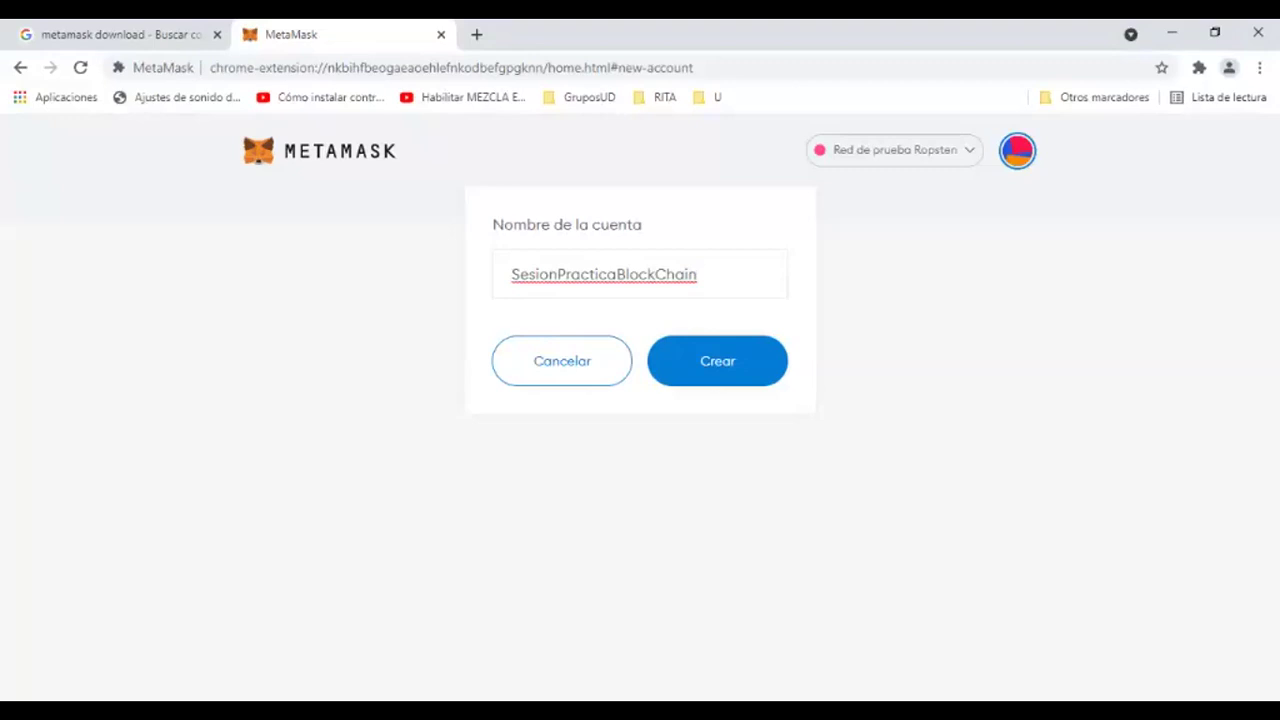
key(Return)
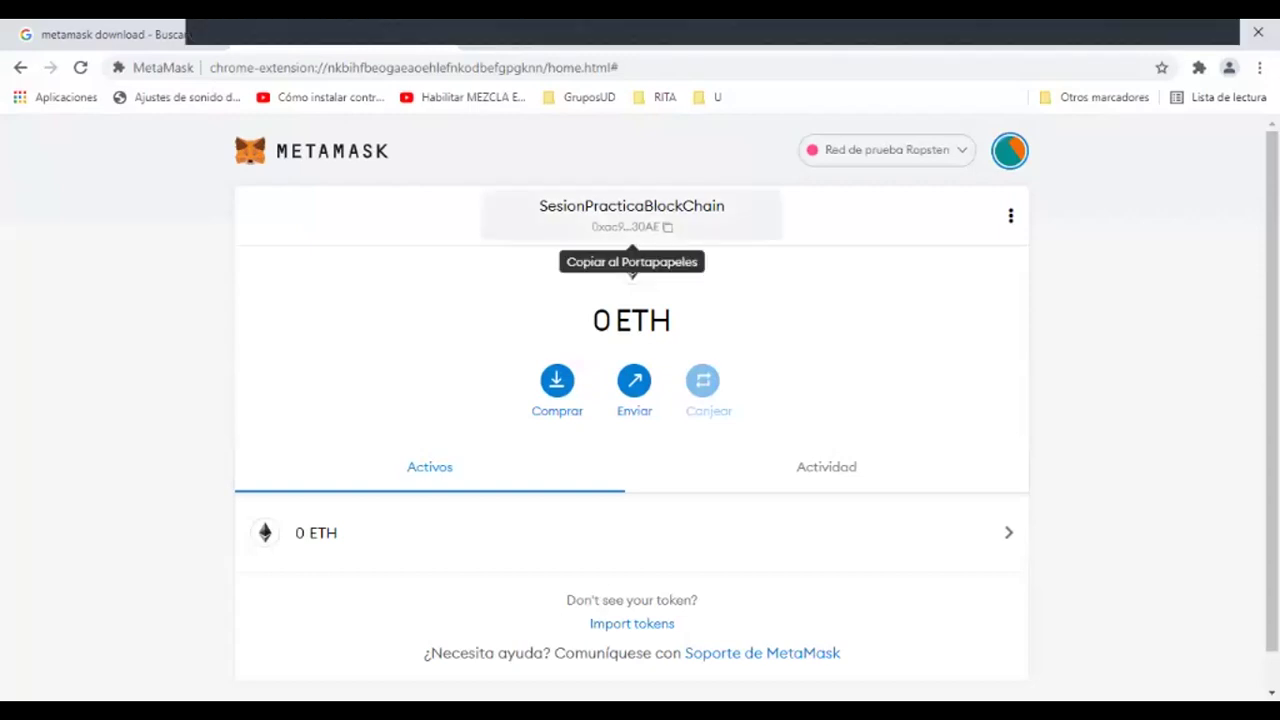
Copy the SesionPracticaBlockChain address, highlight its 0 ETH balance, and open 'Detalles de la cuenta'.
click(631, 215)
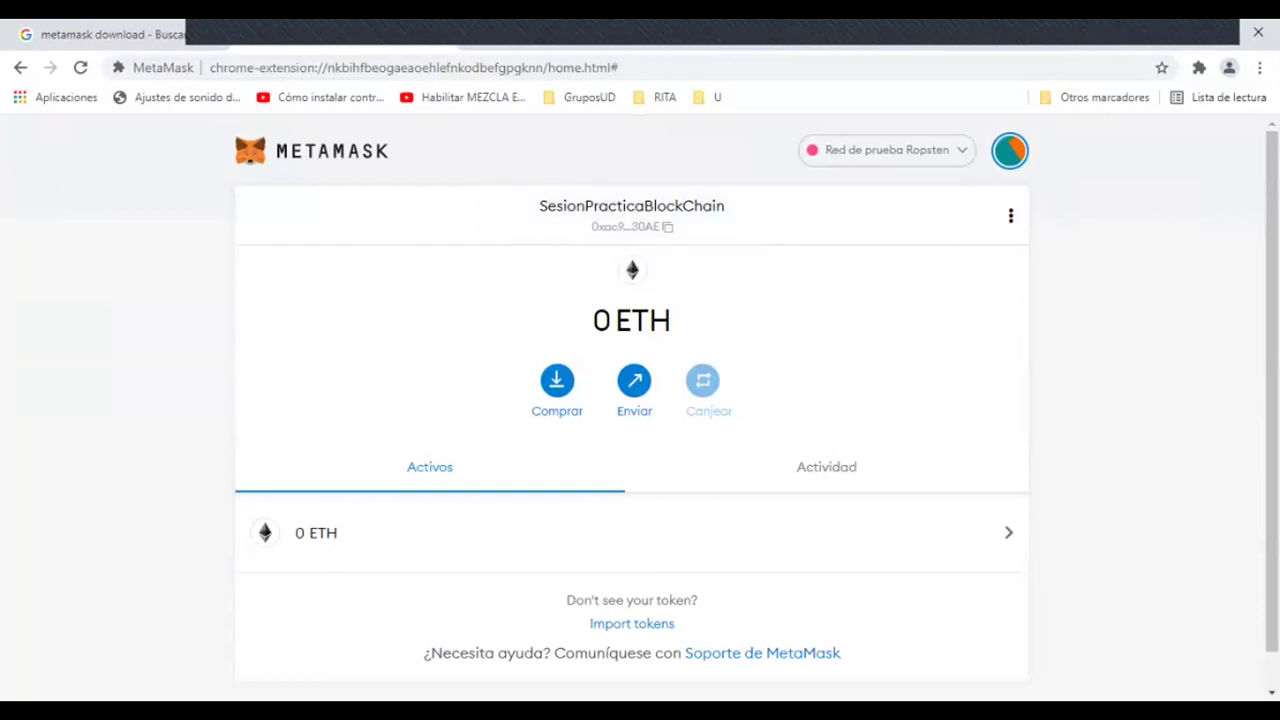
double_click(601, 320)
drag(601, 320, 665, 320)
click(1010, 215)
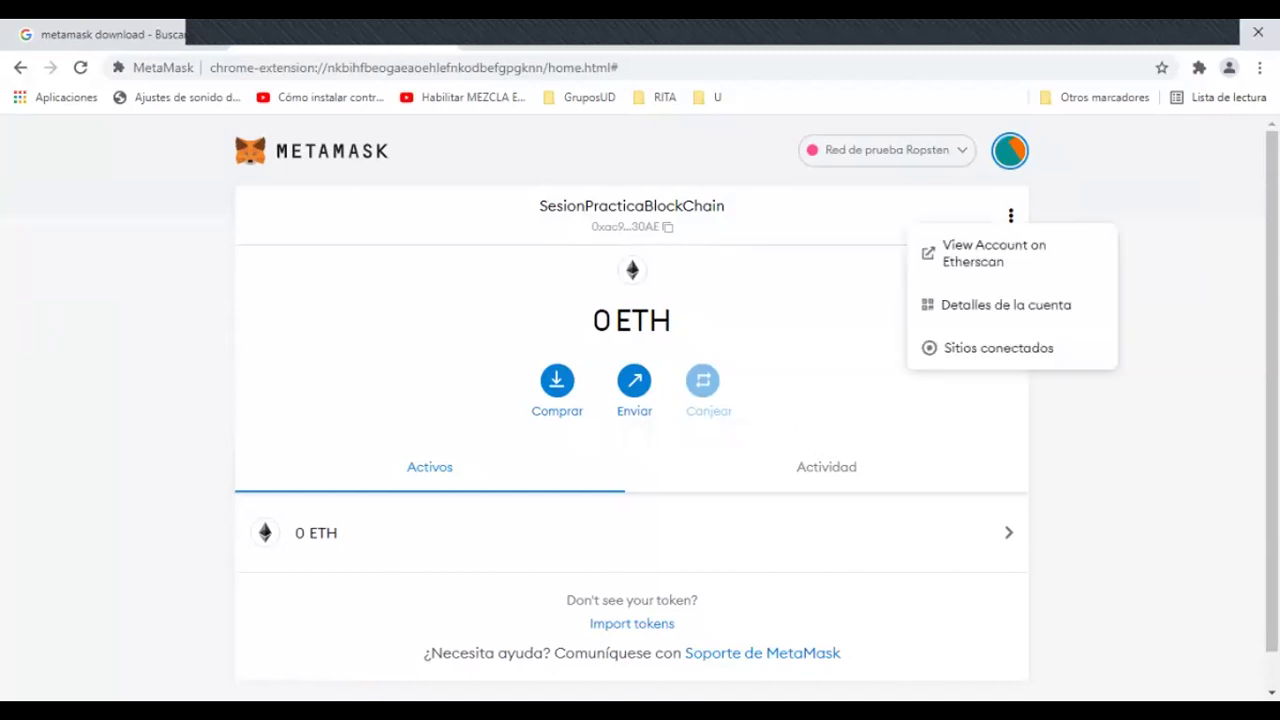
click(1005, 305)
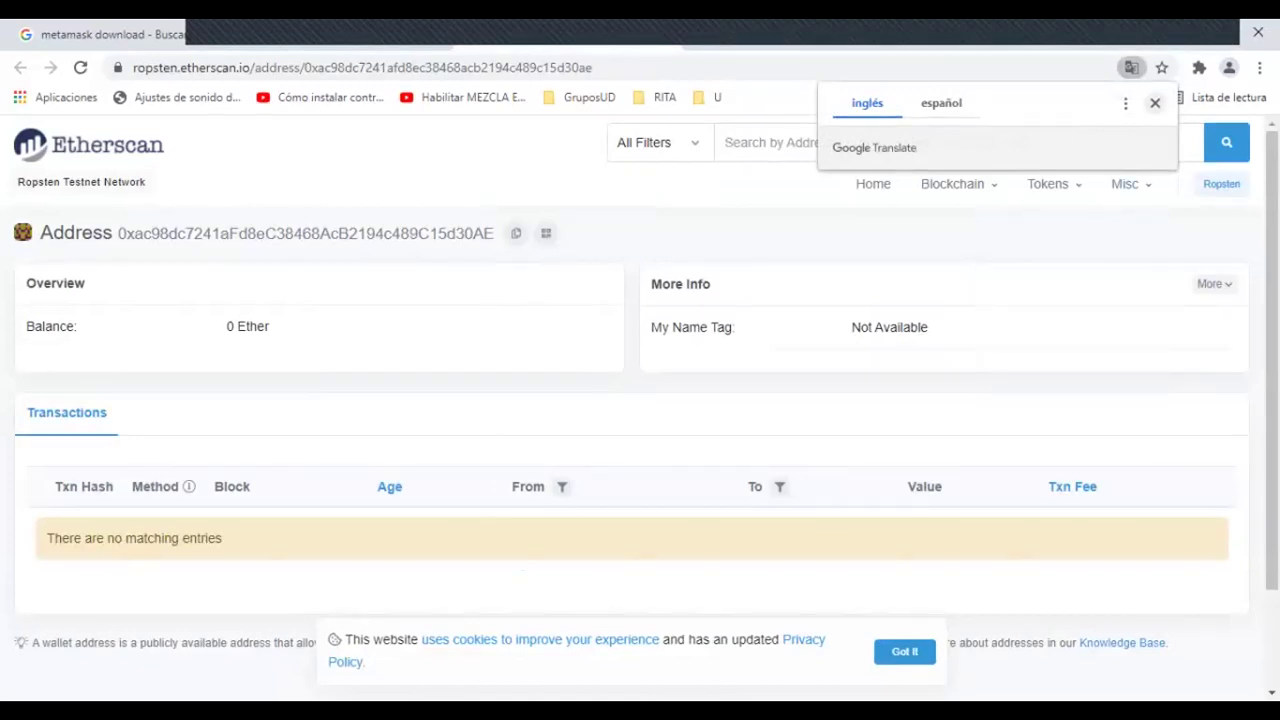
Dismiss the Google Translate offer on the account's Ropsten Etherscan page.
click(1155, 103)
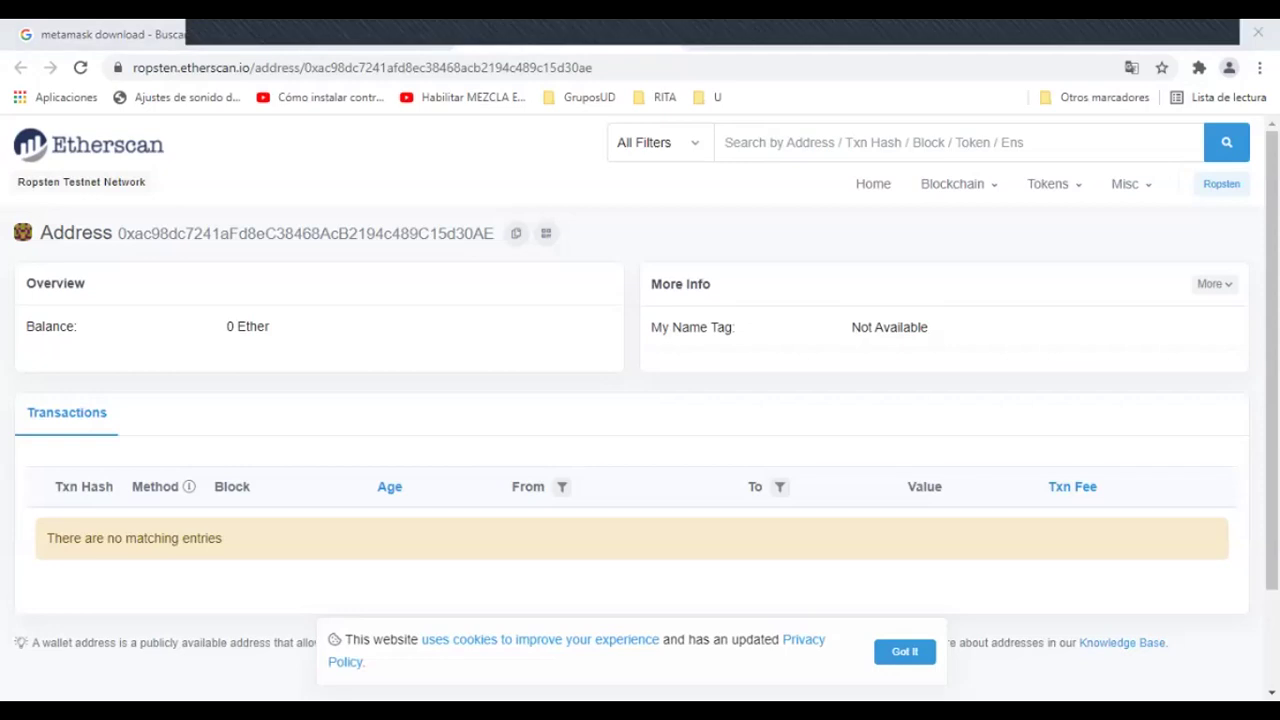
Switch back to the MetaMask tab showing the SesionPracticaBlockChain QR code and address.
key(ctrl+shift+Tab)
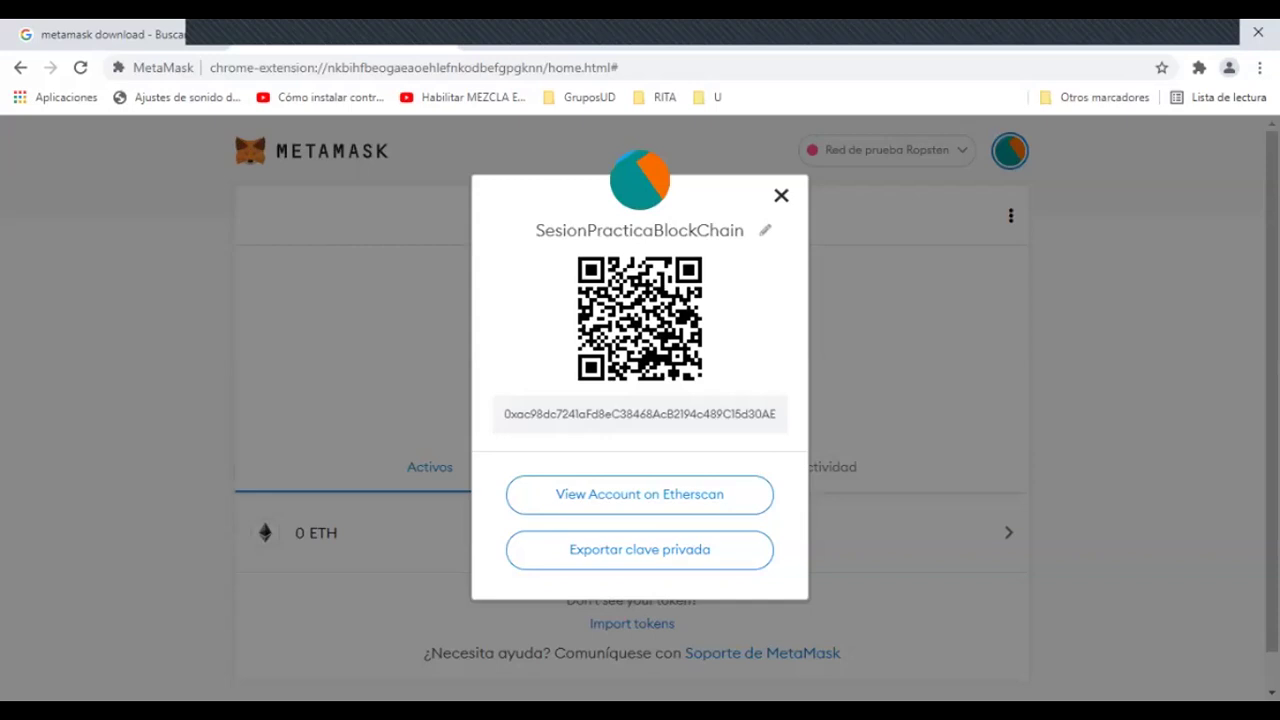
Close the account QR details and return to the Etherscan address page.
key(Escape)
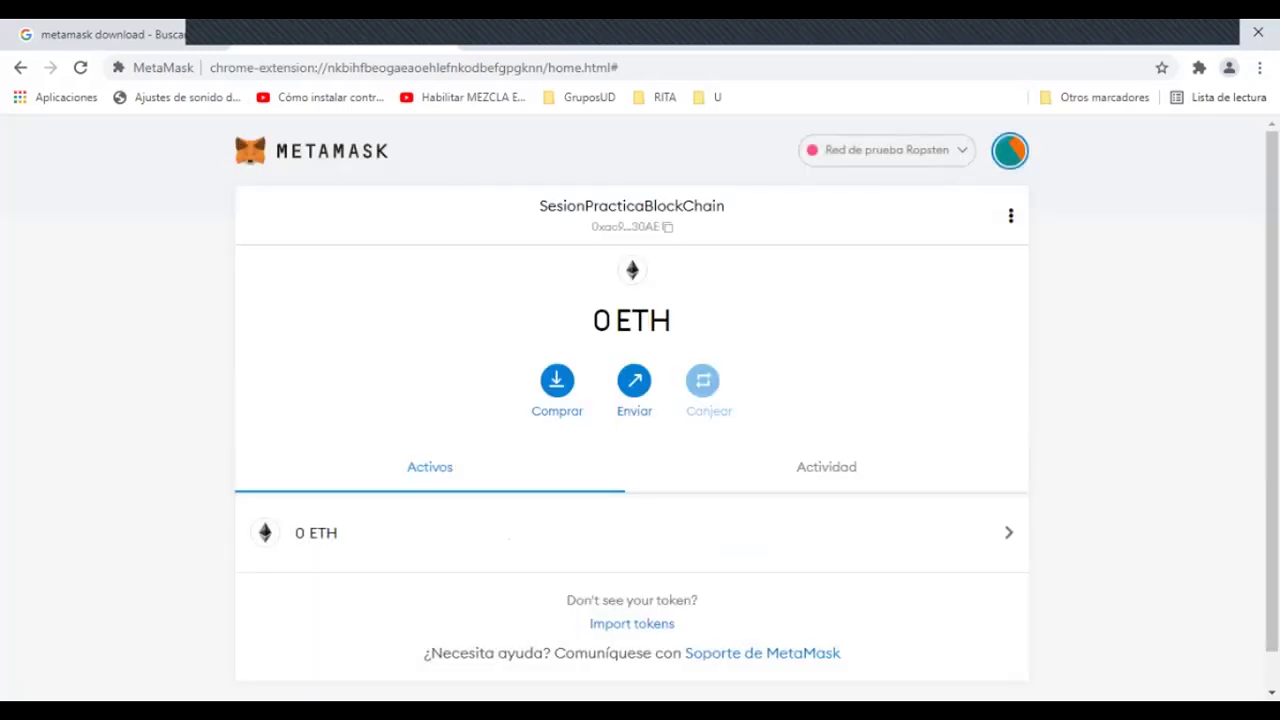
key(ctrl+Tab)
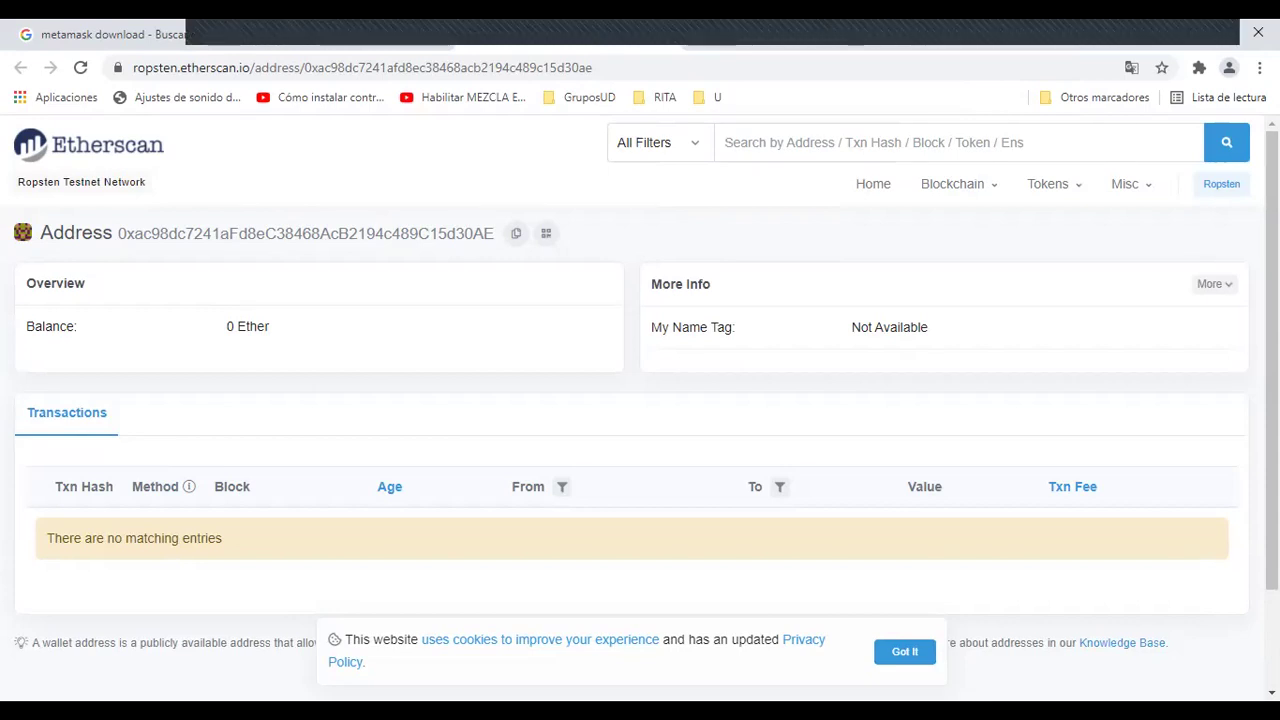
Highlight the account address and its 0 Ether balance on Etherscan, then return to MetaMask.
drag(118, 233, 494, 233)
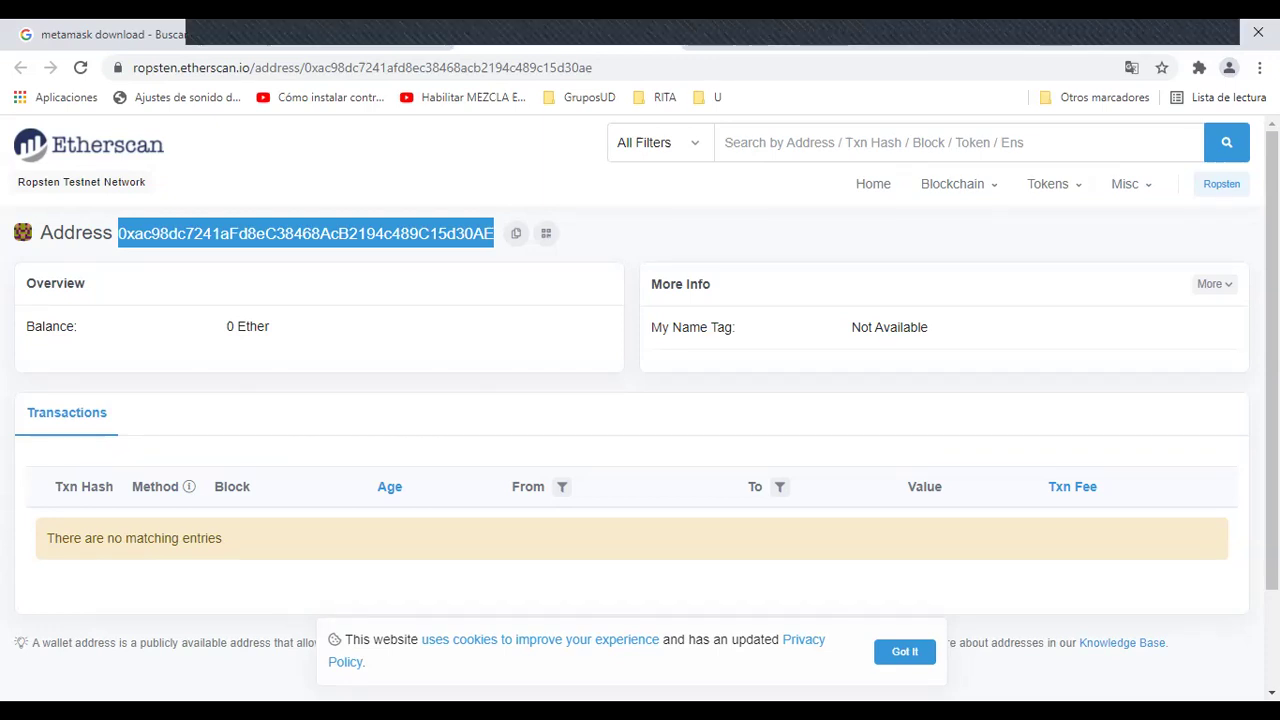
triple_click(247, 326)
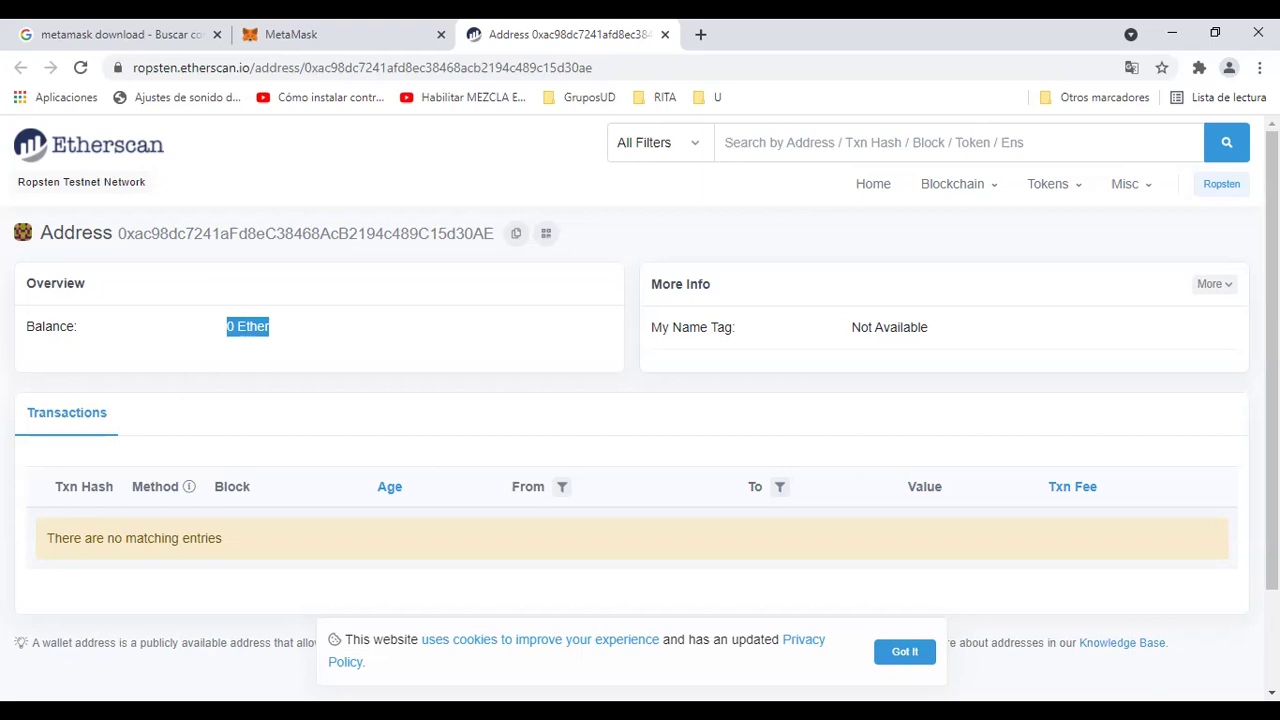
mouse_move(1221, 184)
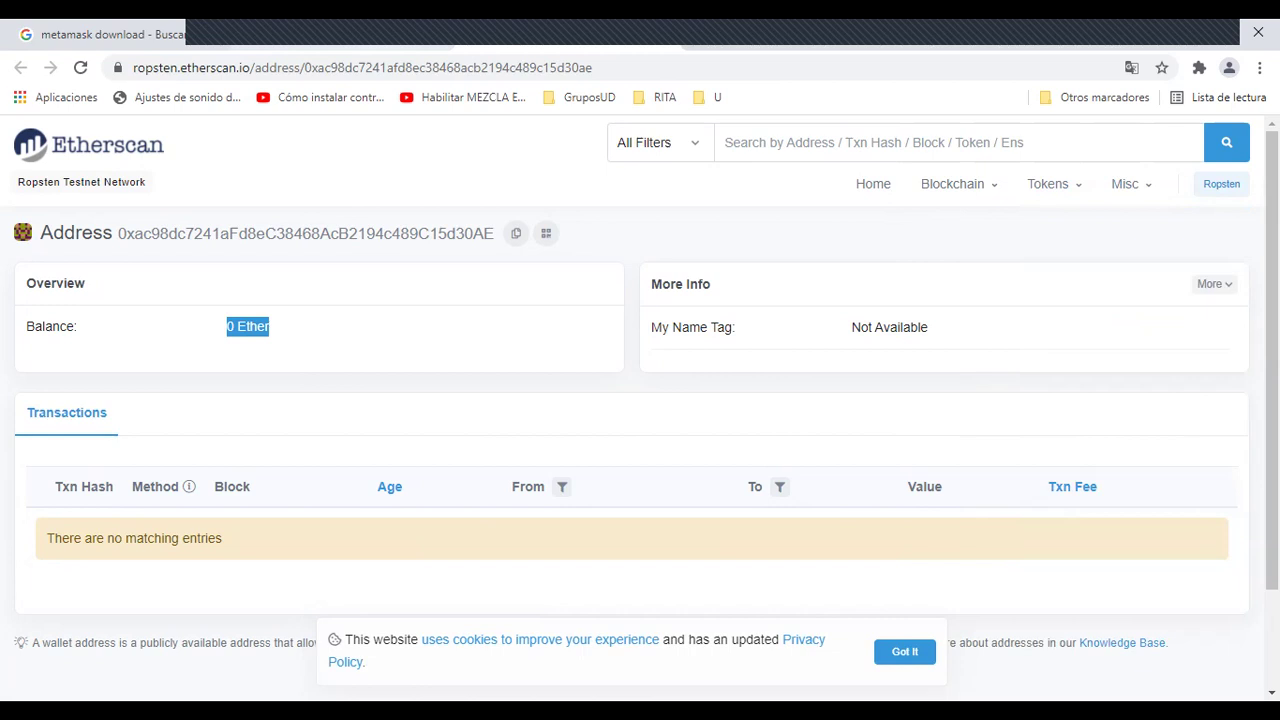
key(ctrl+Tab)
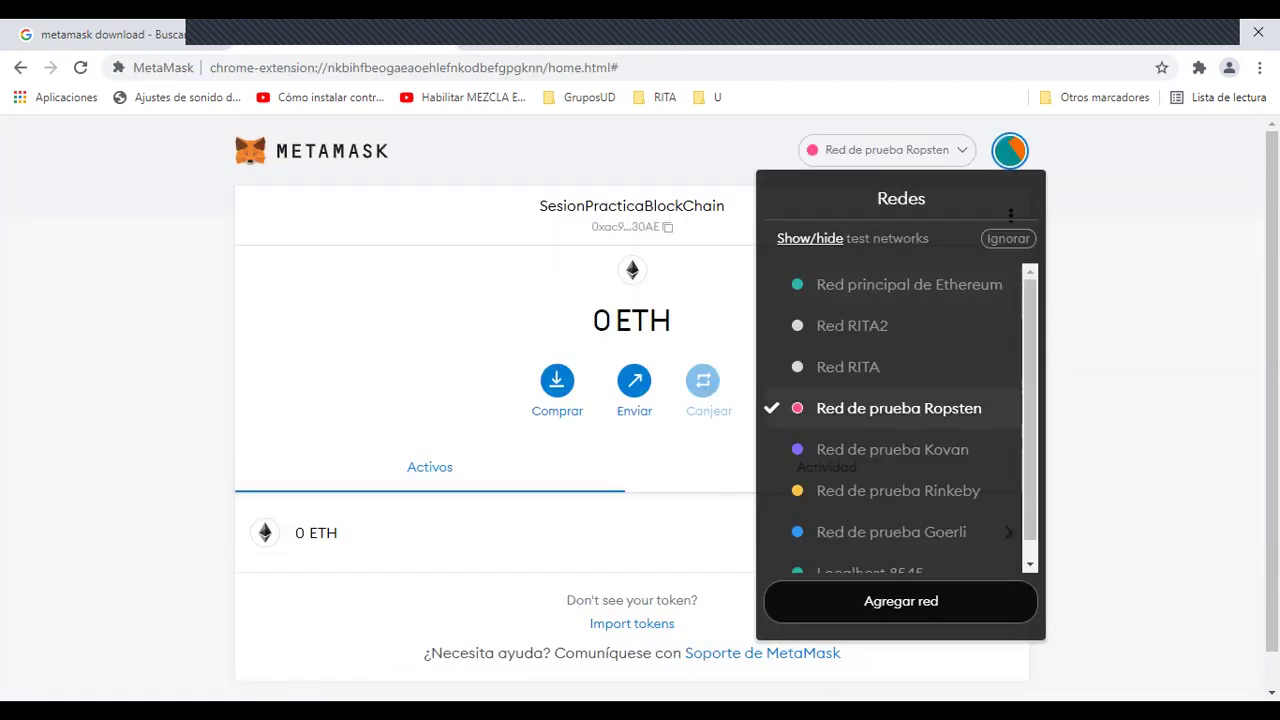
Switch the wallet to the Kovan test network and open the account details.
click(899, 408)
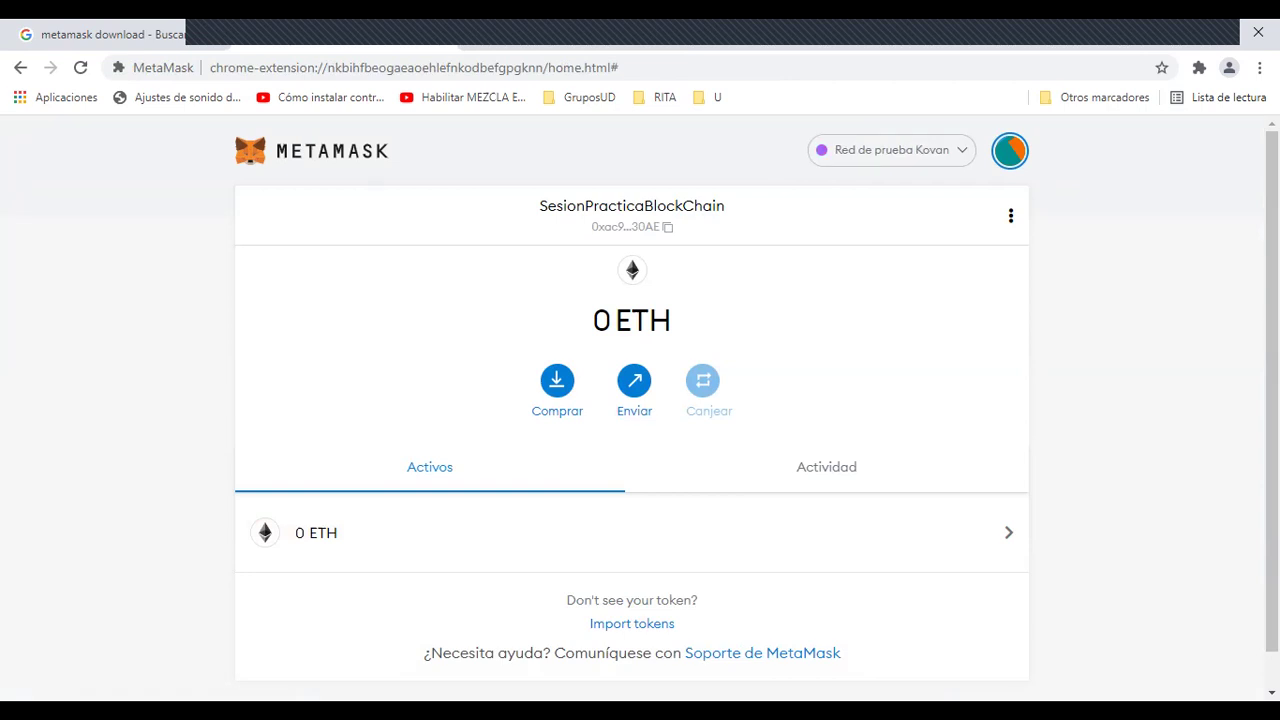
click(1010, 216)
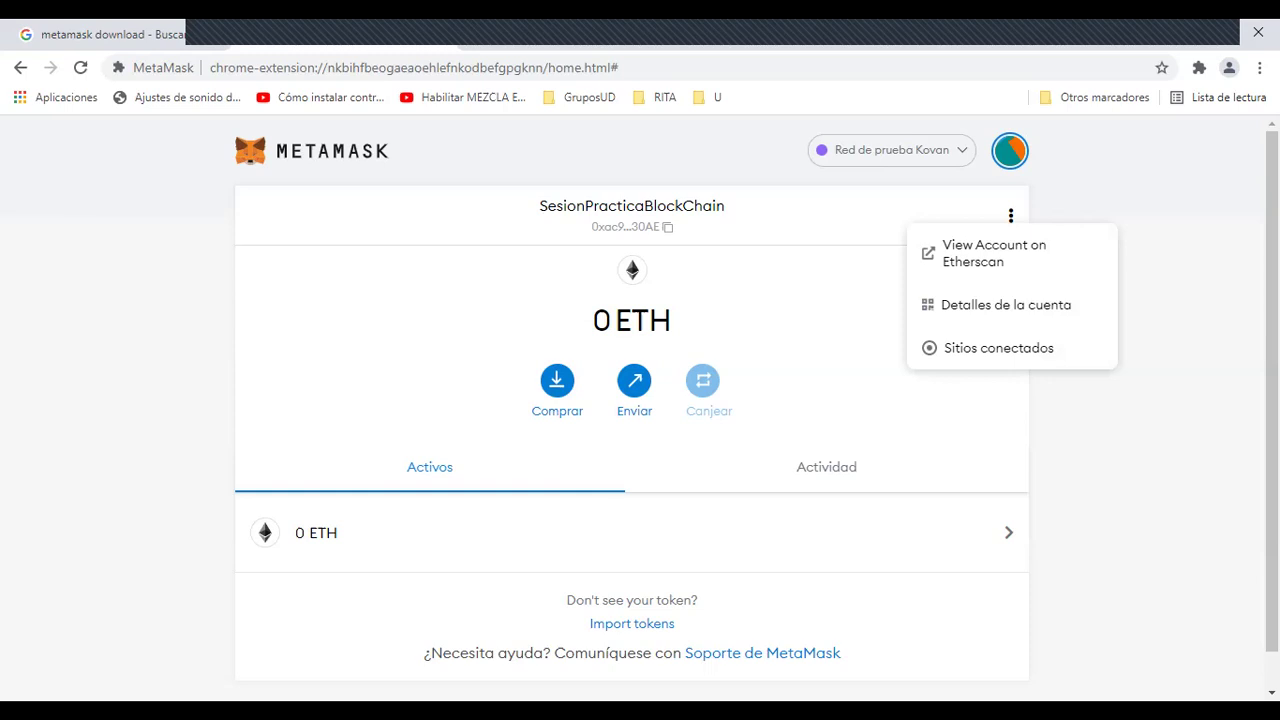
click(1005, 305)
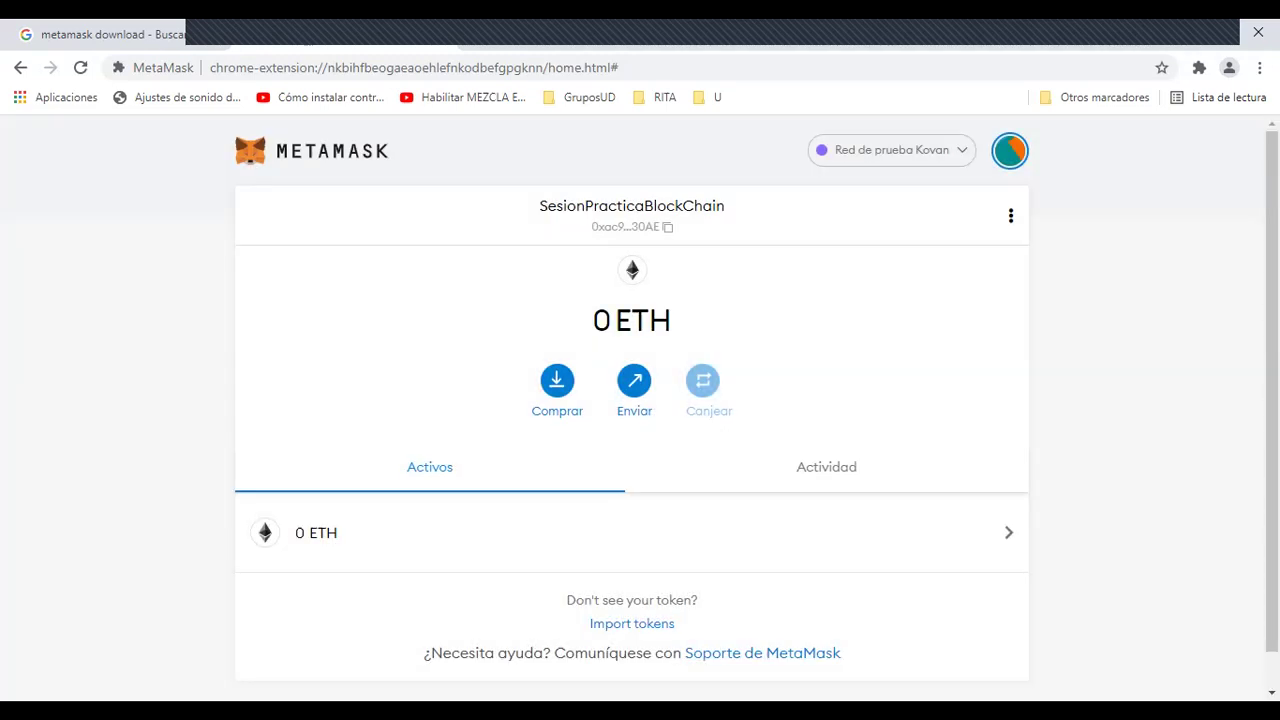
View the account on Kovan Etherscan (0 Ether), then switch the explorer to Ropsten Testnet.
click(1011, 215)
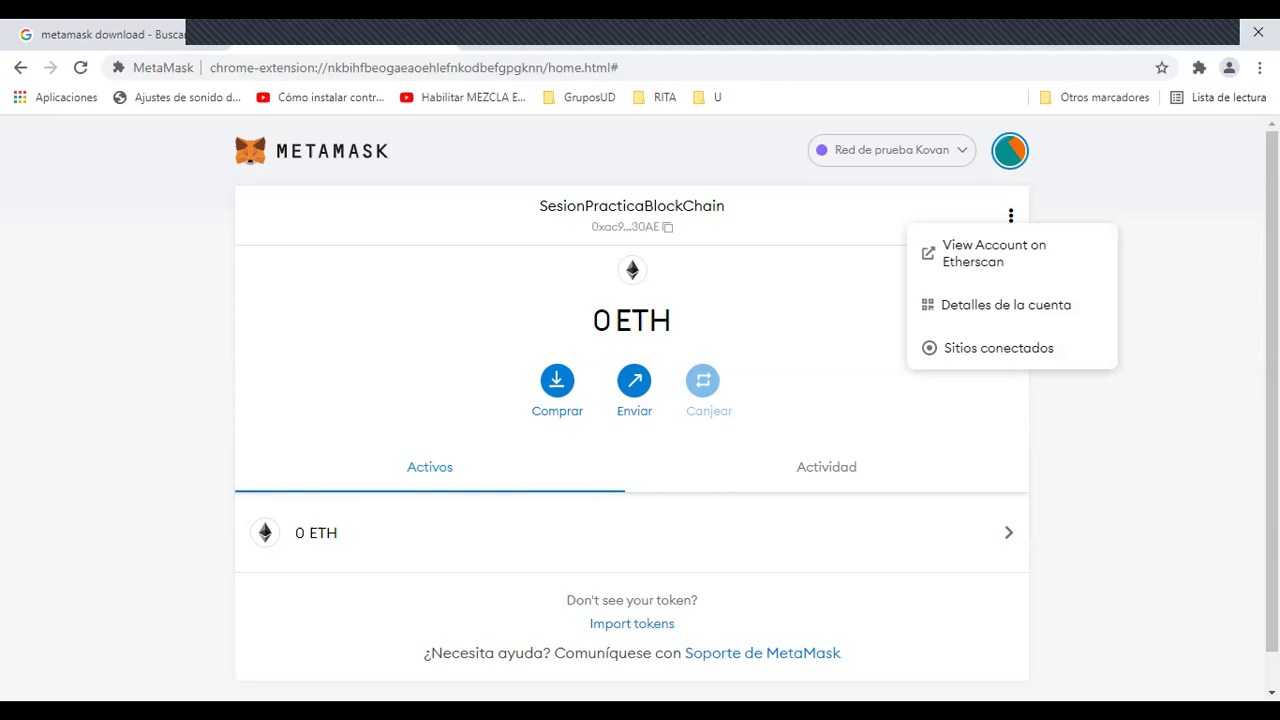
click(994, 253)
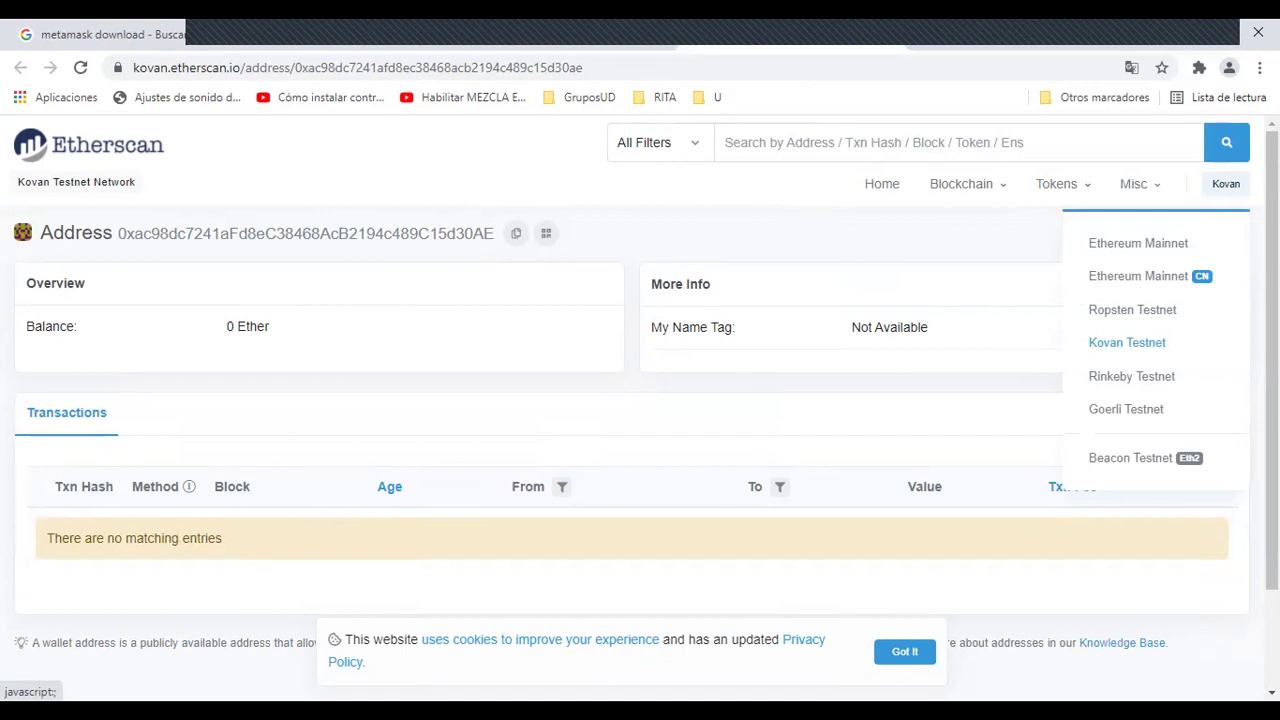
click(1132, 309)
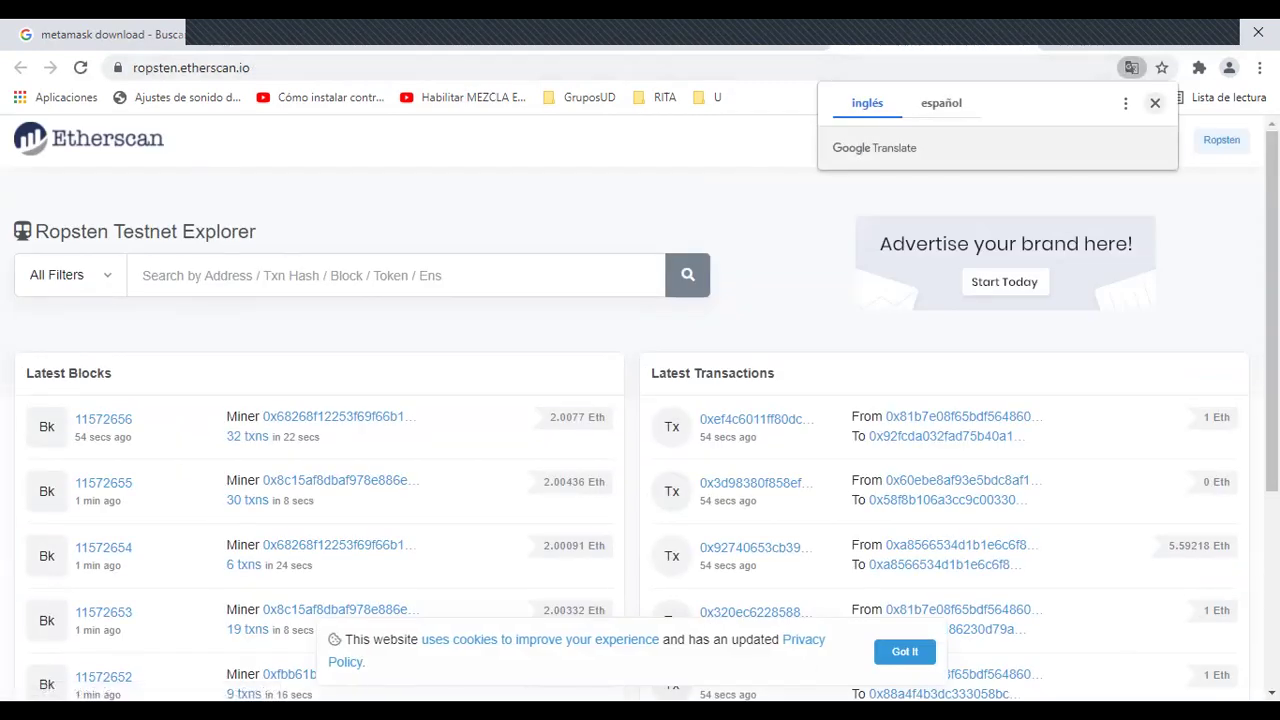
Dismiss the translation prompt, review the Ropsten Testnet Explorer page, and return to MetaMask.
click(1155, 103)
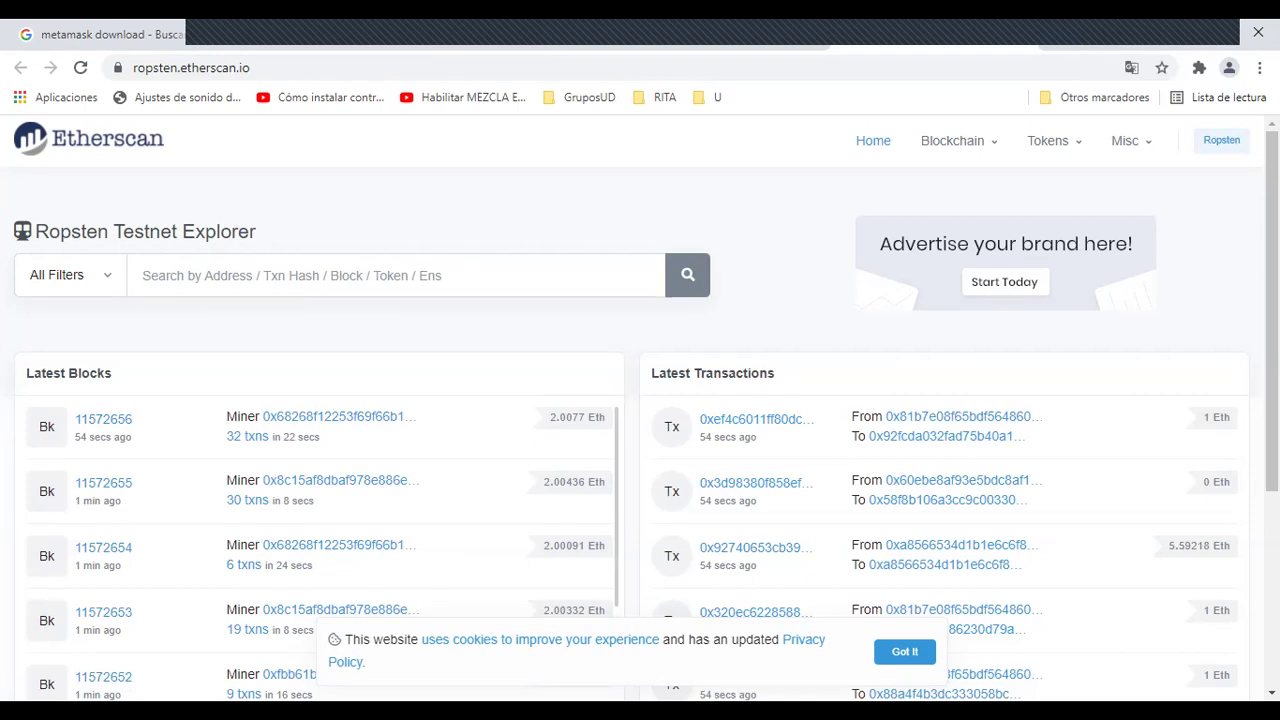
drag(258, 232, 35, 232)
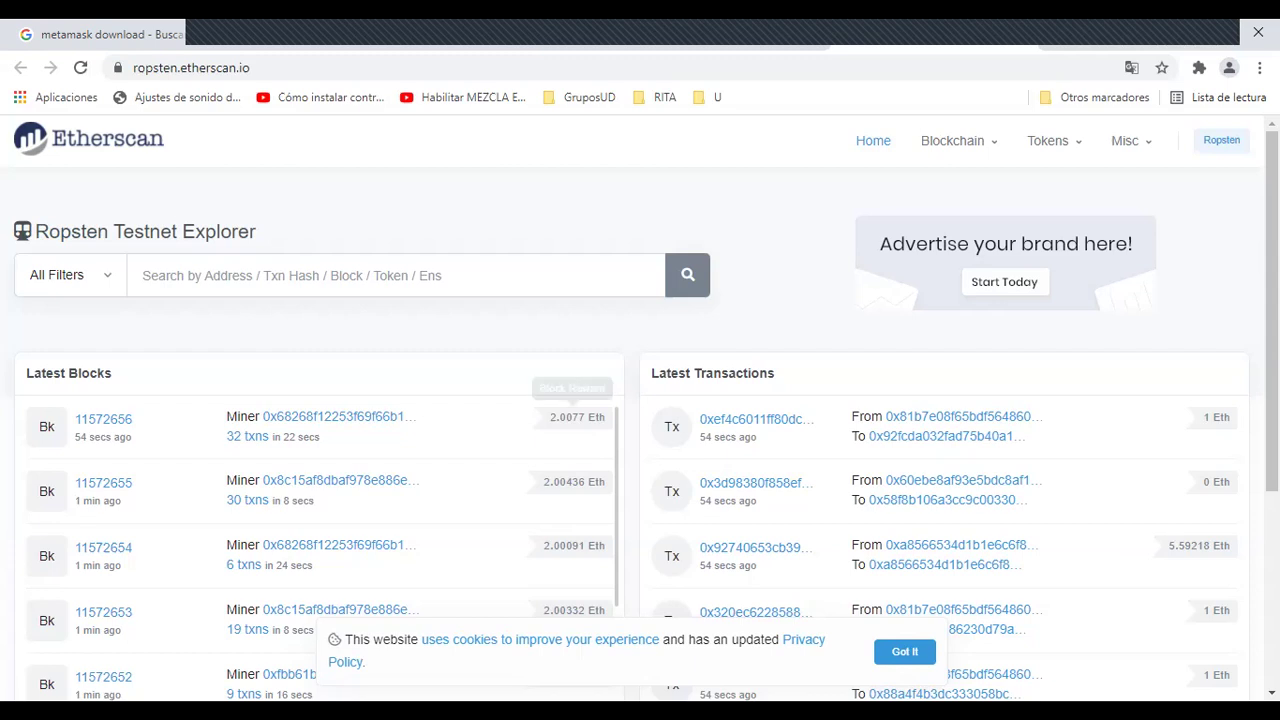
scroll(575, 420, down, 1)
scroll(323, 554, down, 2)
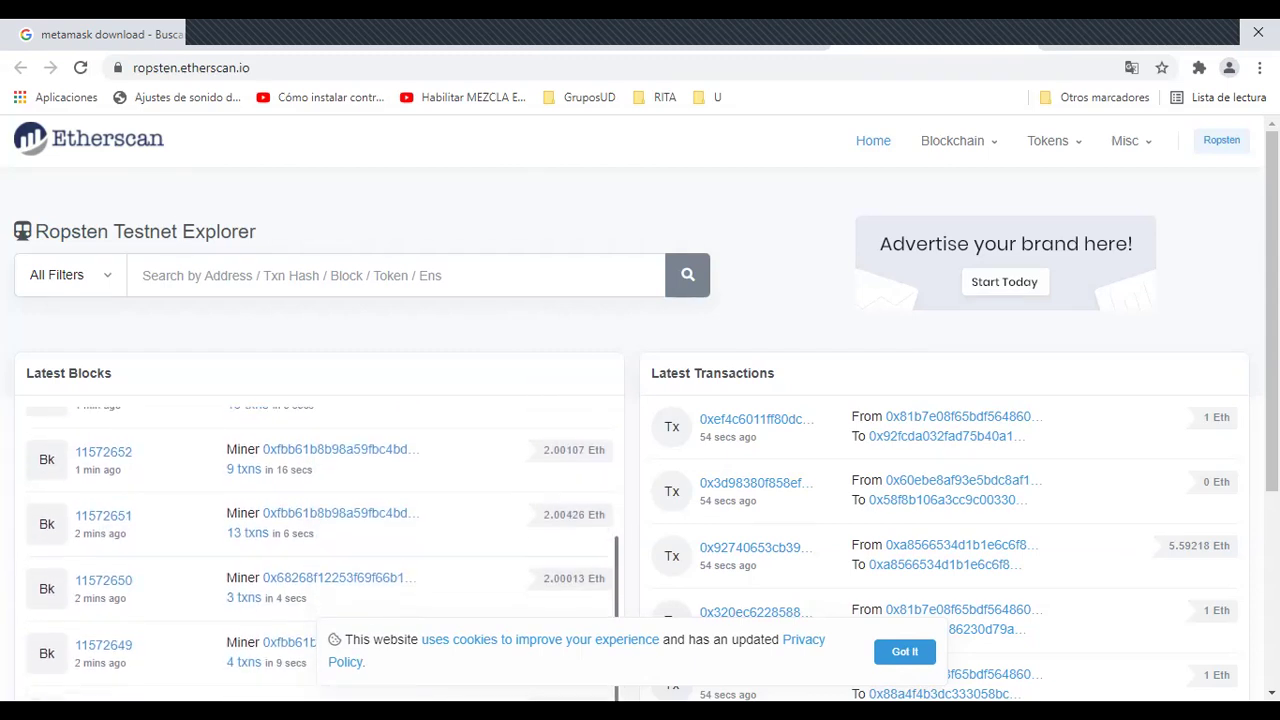
scroll(575, 420, up, 3)
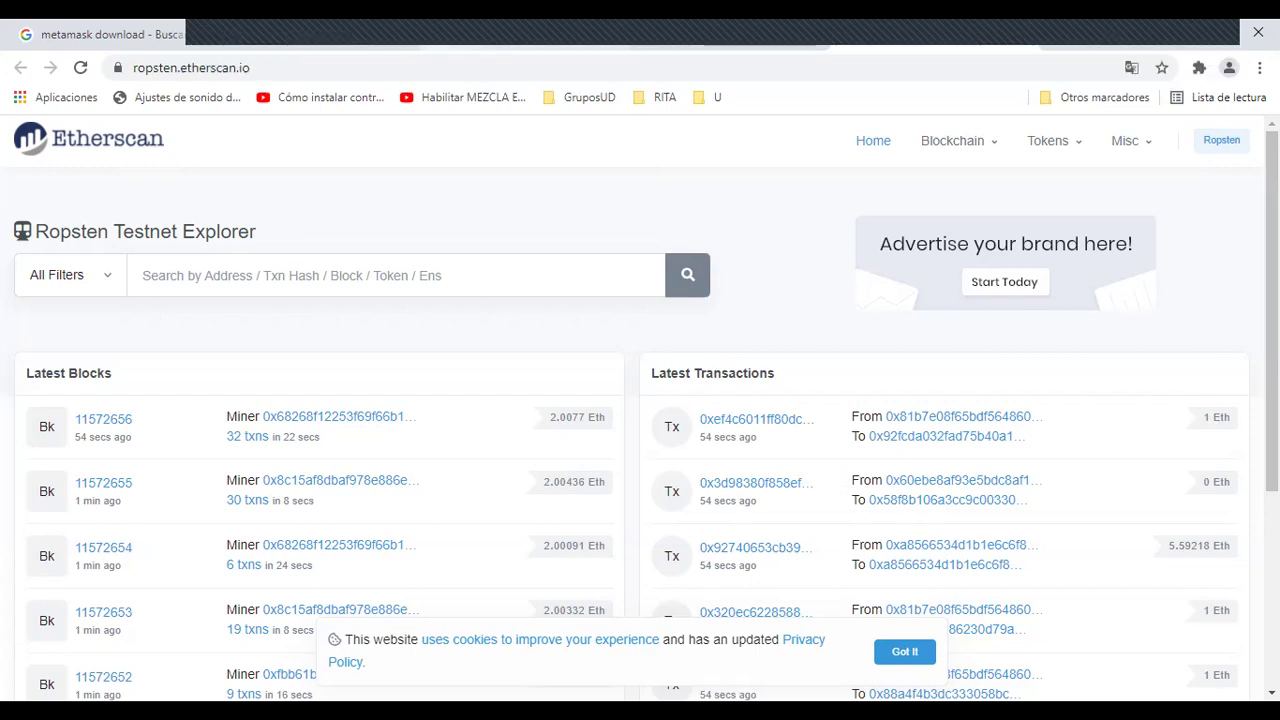
key(ctrl+Tab)
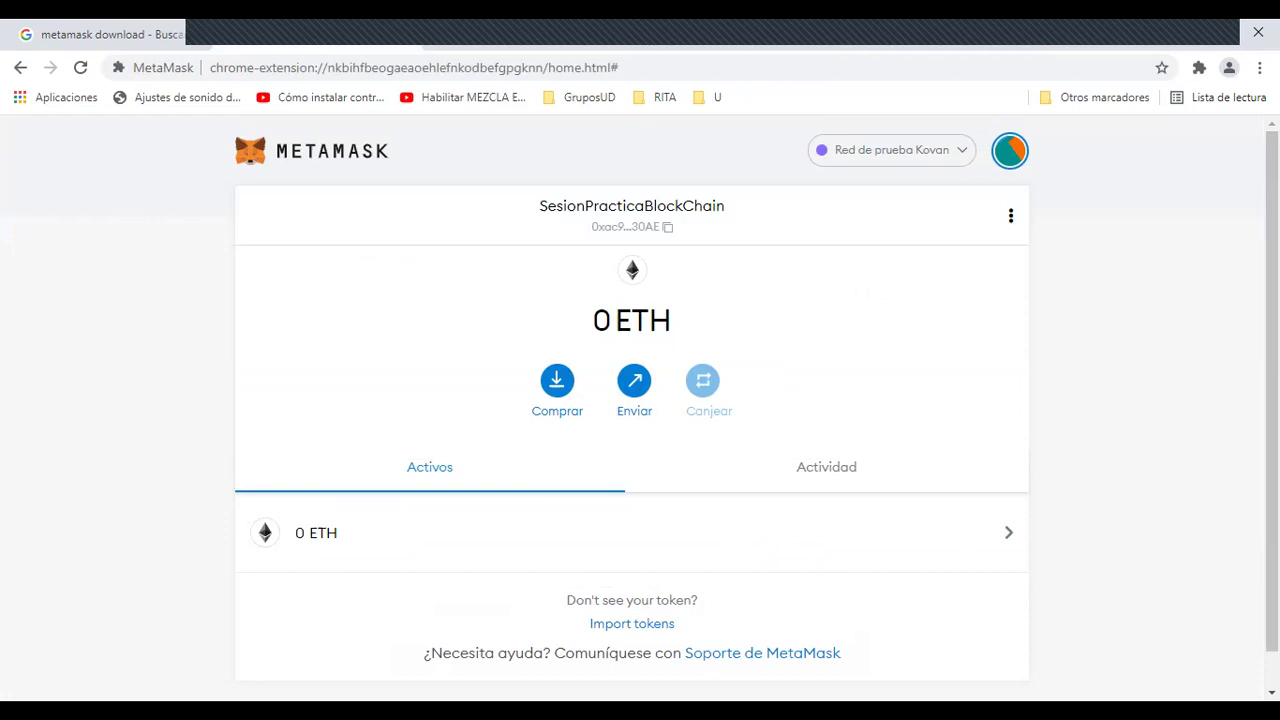
click(1009, 150)
key(ctrl+t)
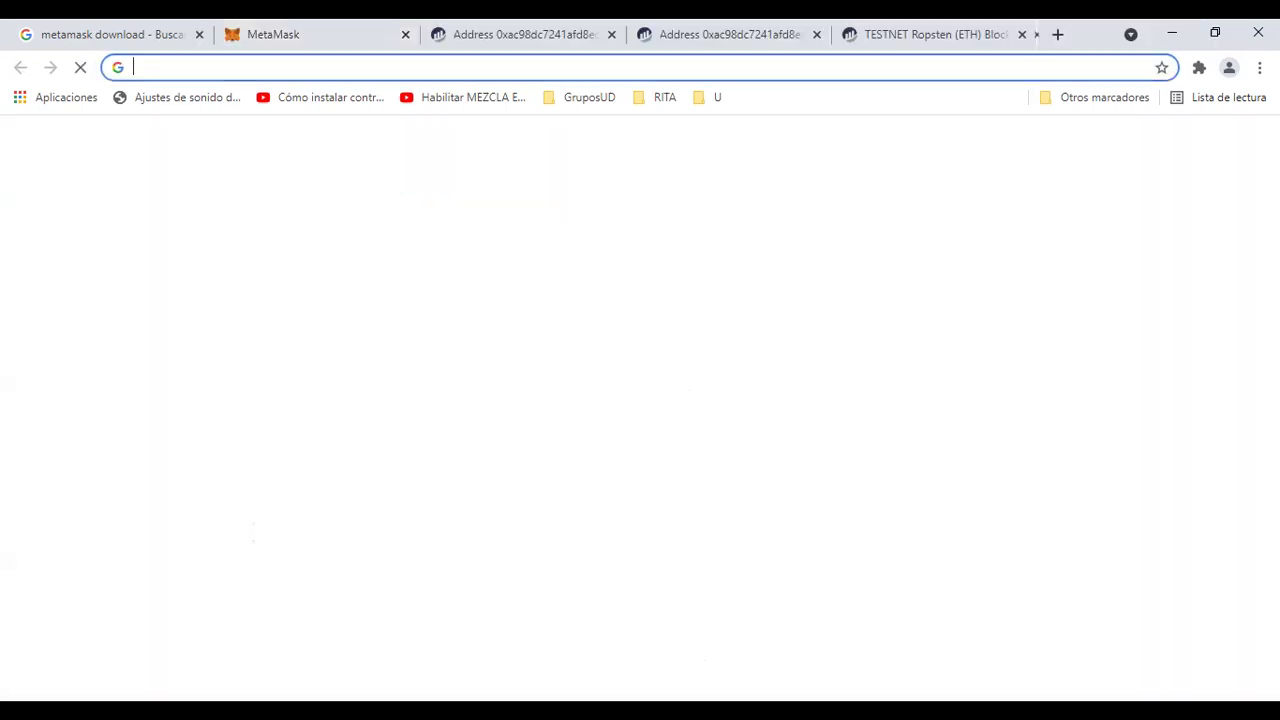
text(www.google.com)
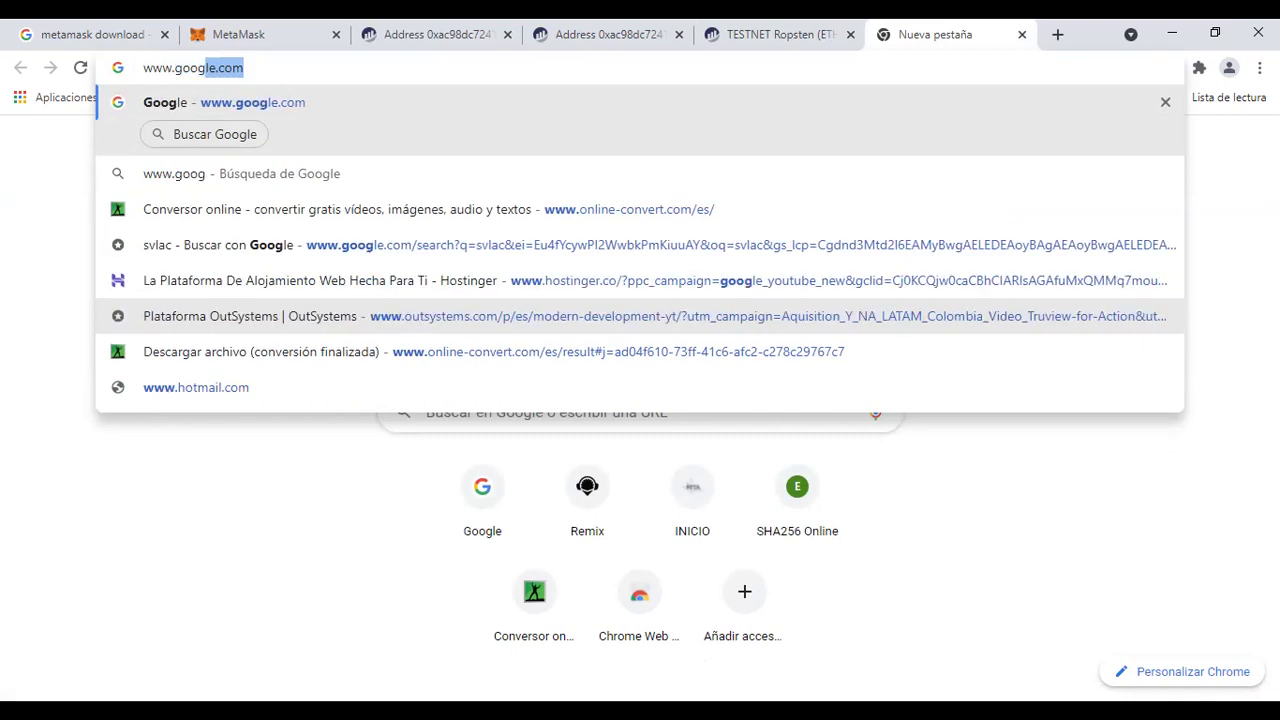
key(Return)
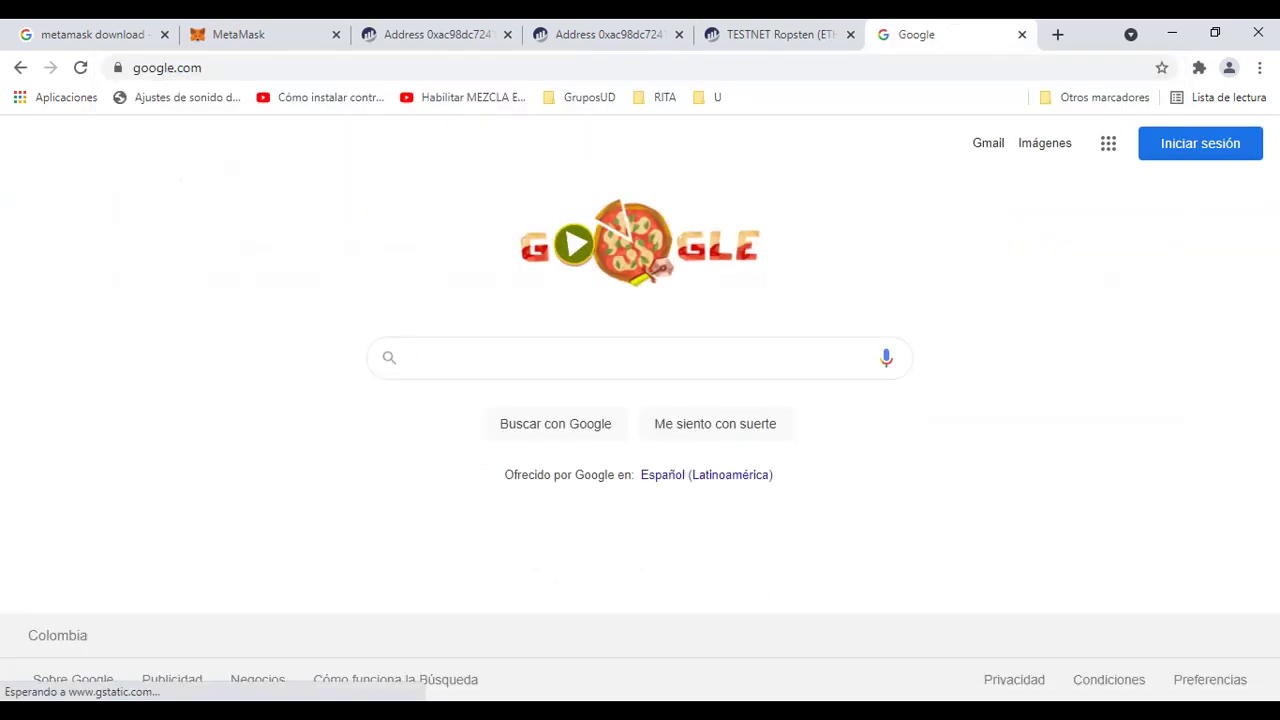
Search for 'faucet metamask' and open 'Test Ether Faucet - MetaMask' in a background tab.
text(faucet)
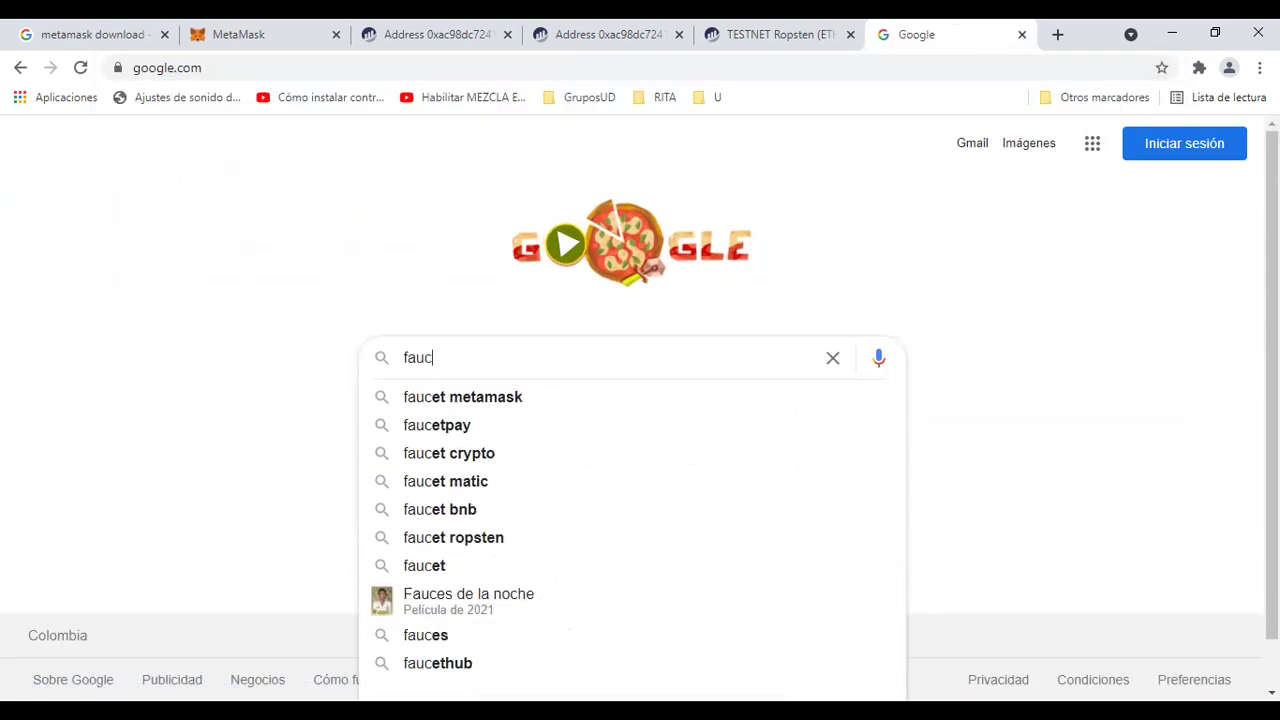
key(Down)
key(Return)
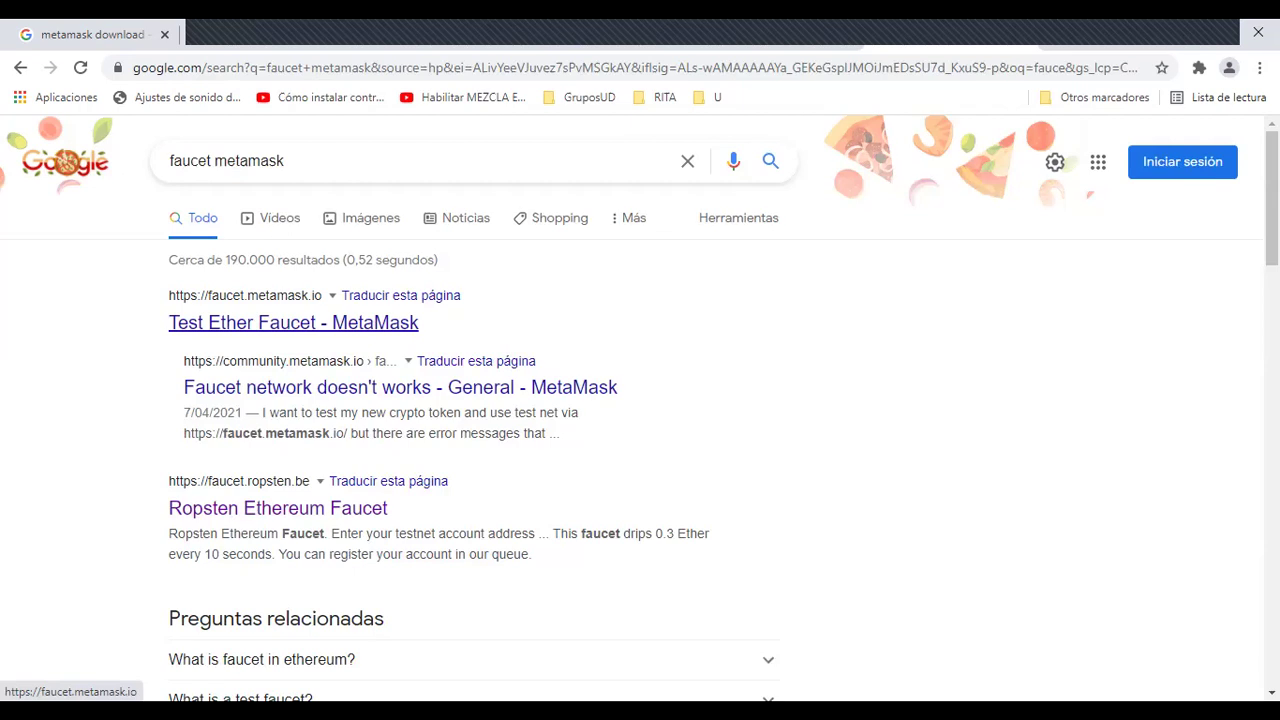
middle_click(293, 322)
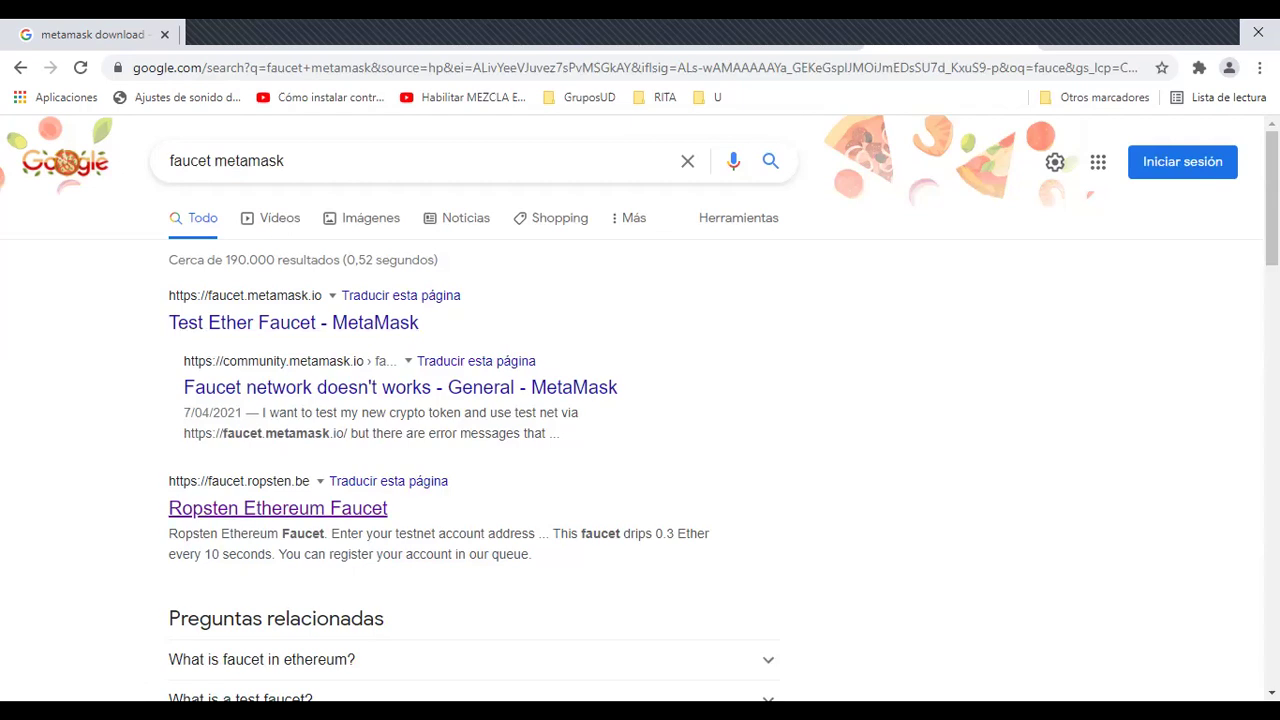
Open the Ropsten Ethereum Faucet page, select its address and heading, then return to MetaMask.
click(278, 508)
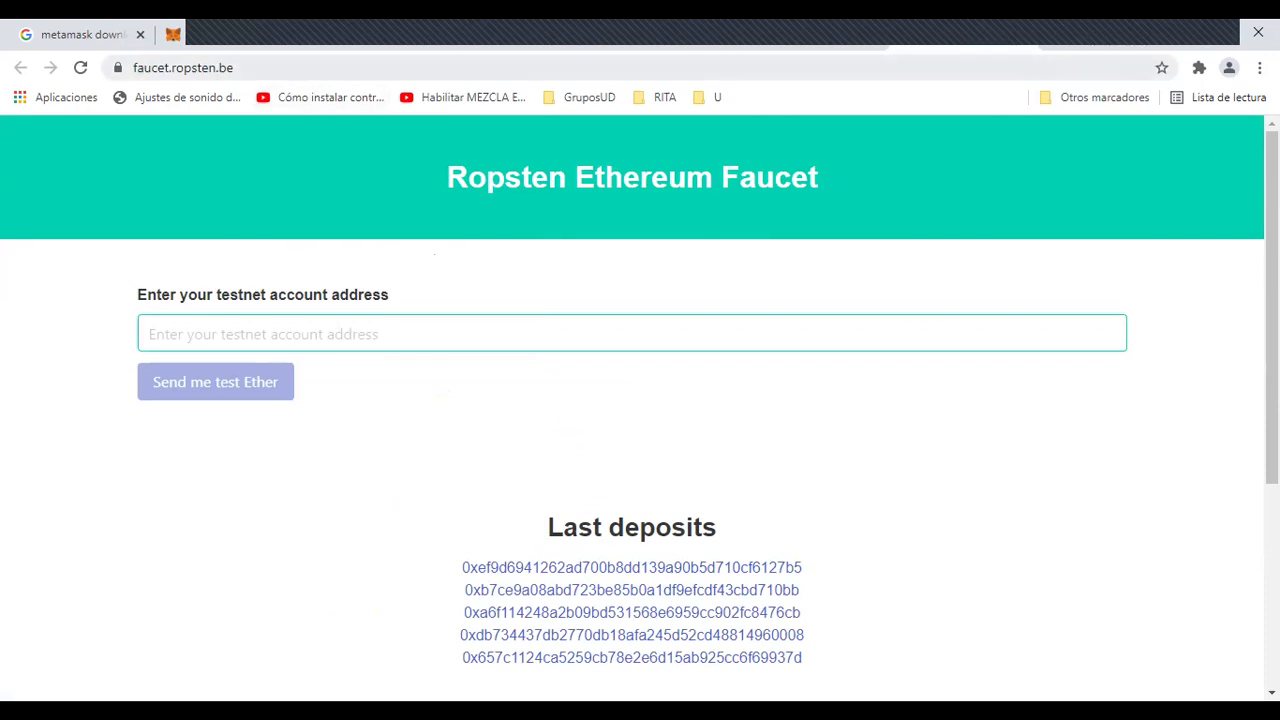
click(183, 67)
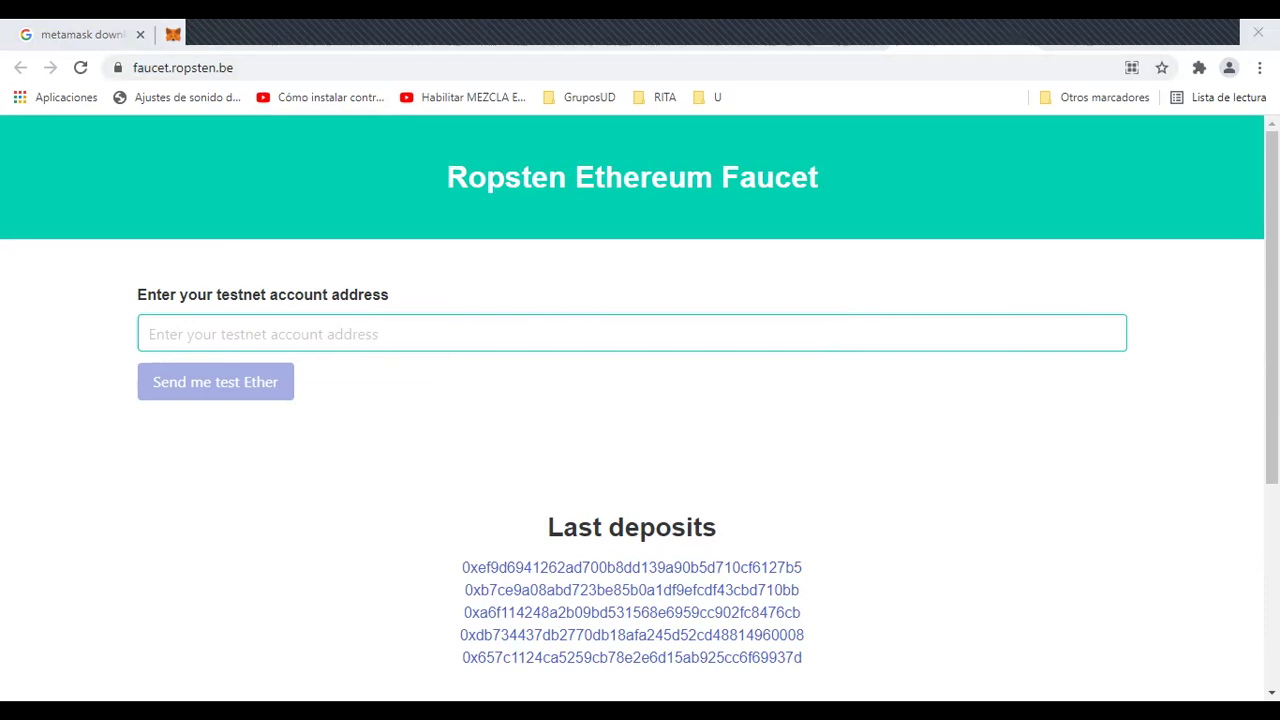
drag(447, 177, 818, 177)
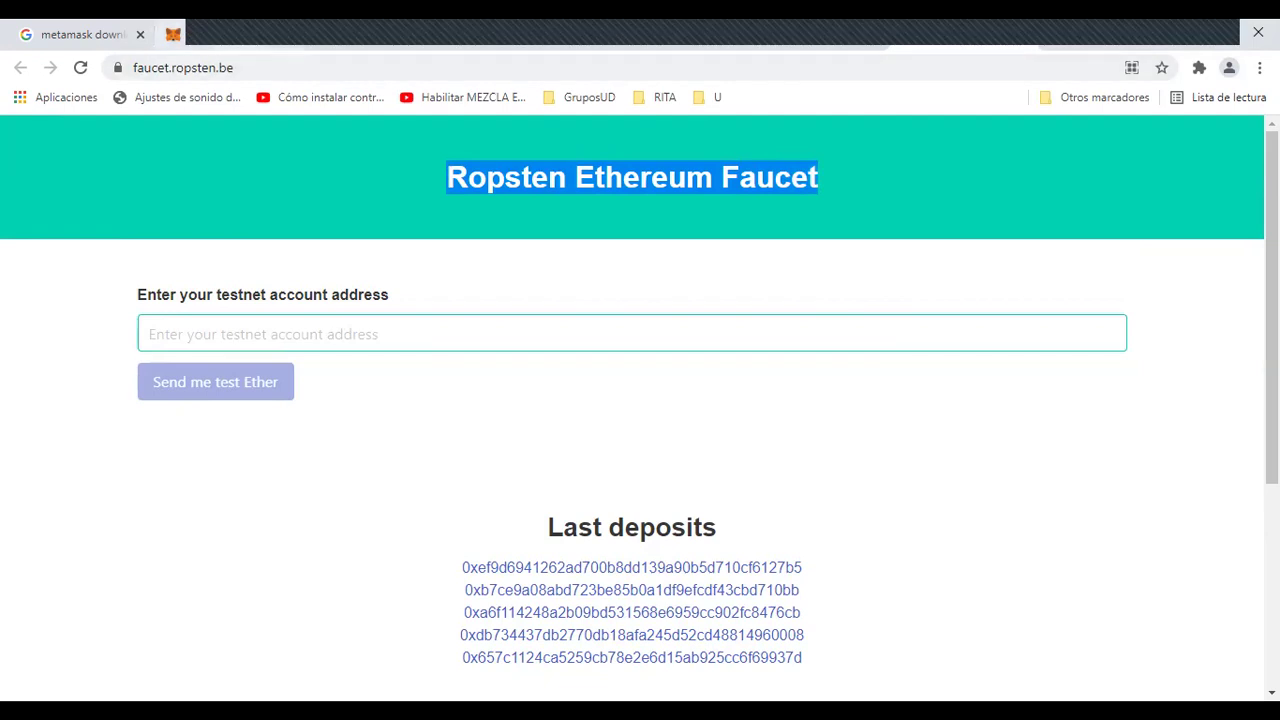
click(173, 34)
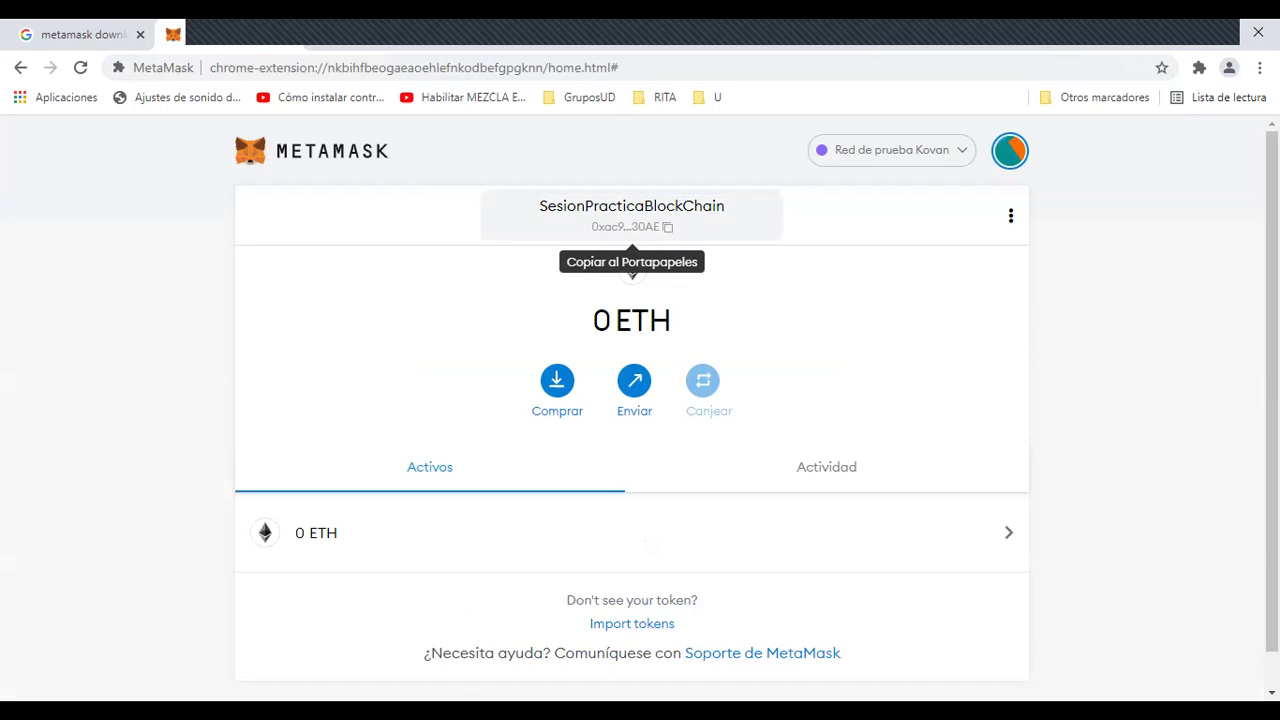
Copy the SesionPracticaBlockChain account address to the clipboard.
click(631, 215)
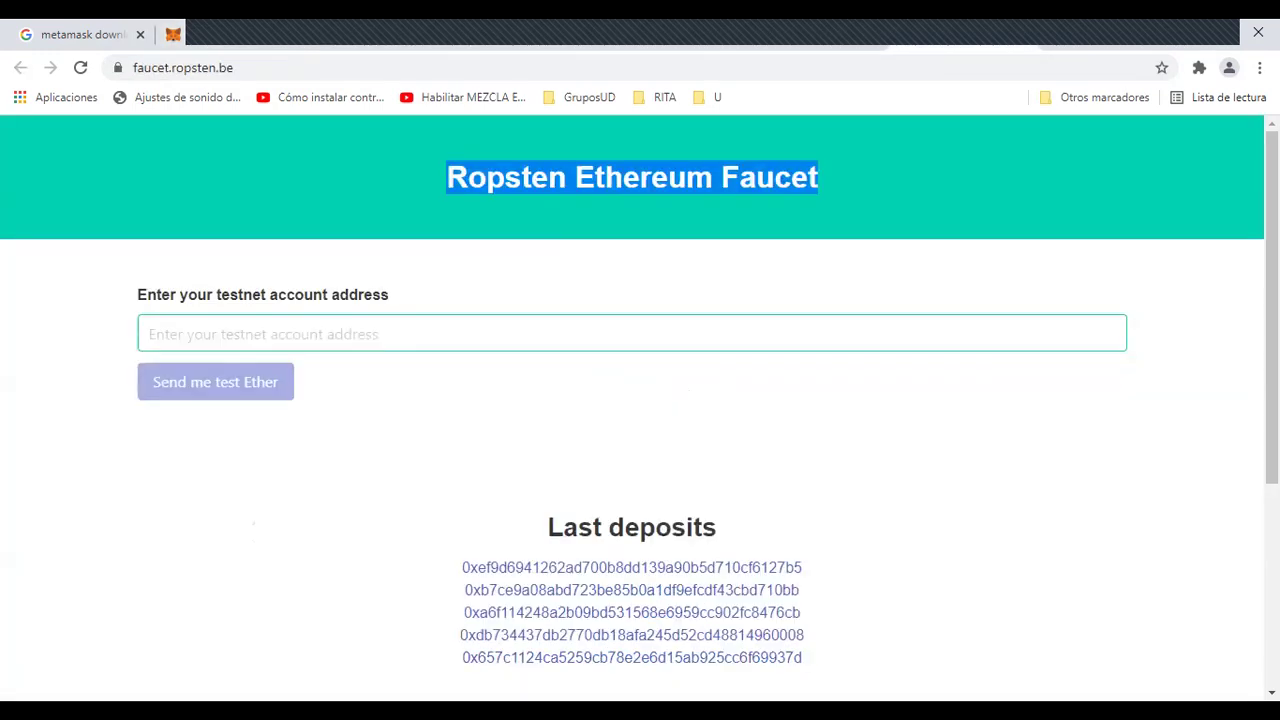
Paste the copied address into the faucet field, request test Ether, then return to MetaMask.
click(149, 334)
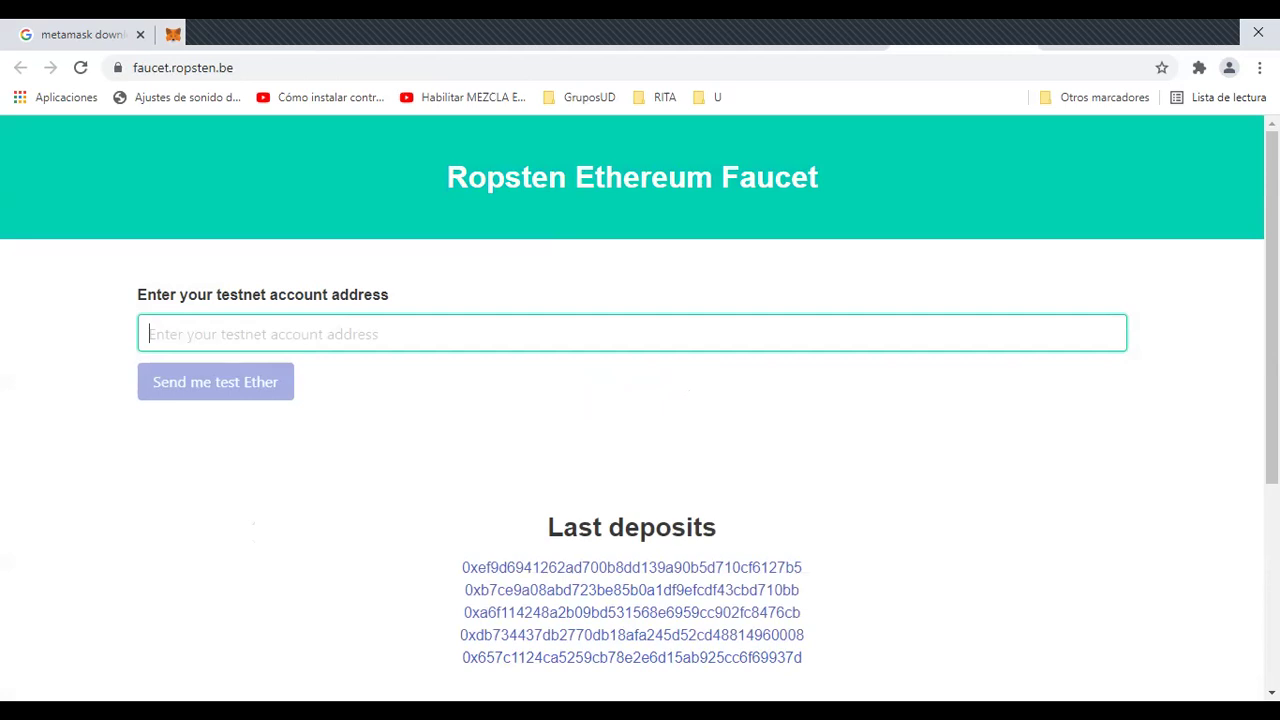
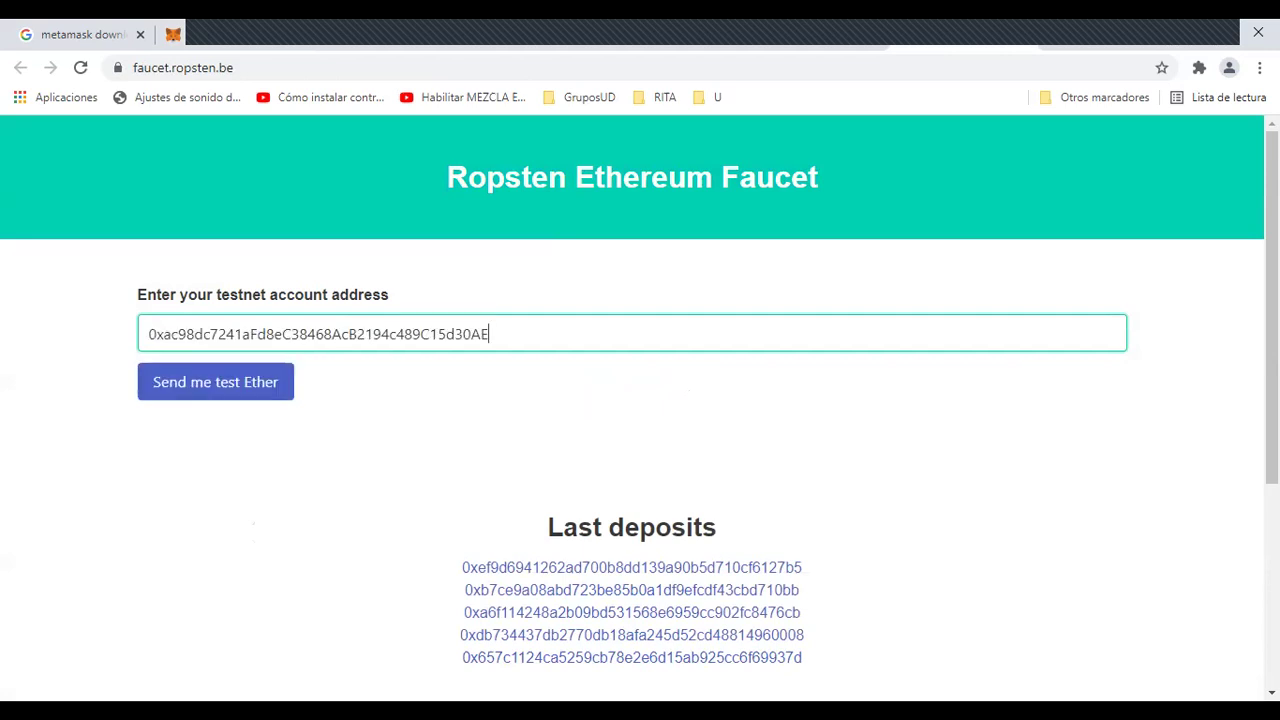
key(Return)
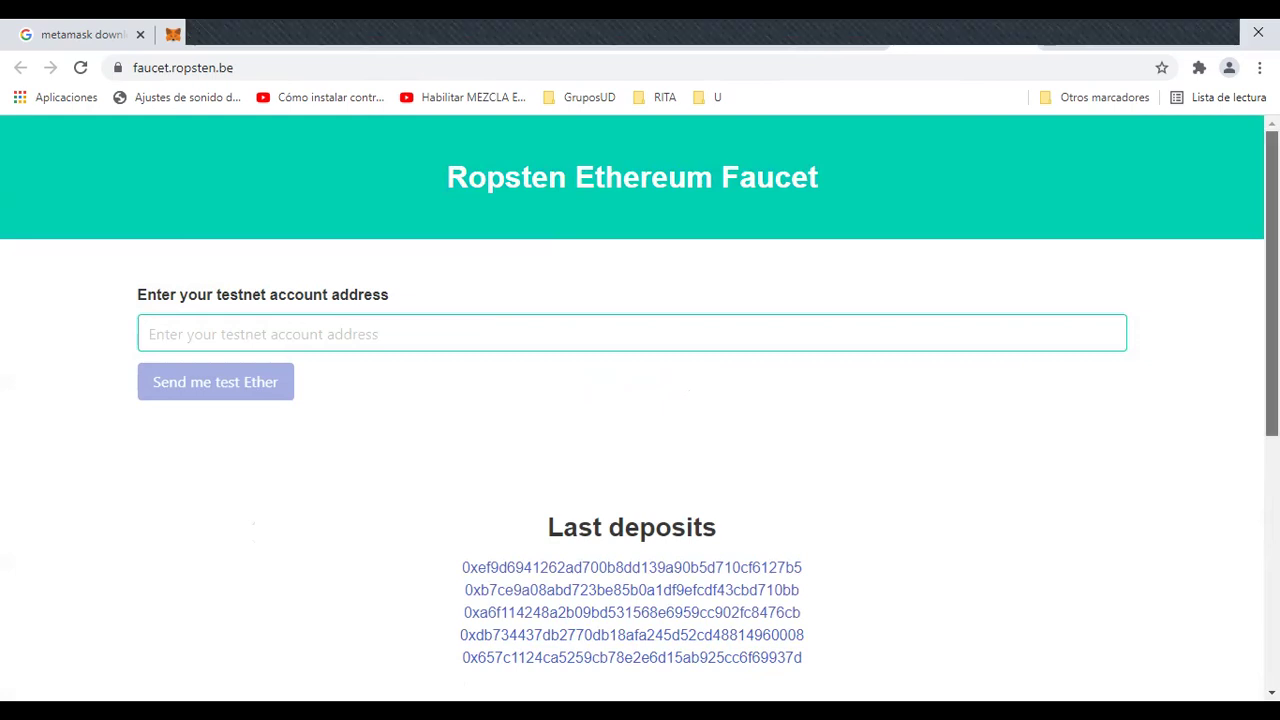
scroll(640, 408, down, 5)
scroll(640, 408, up, 5)
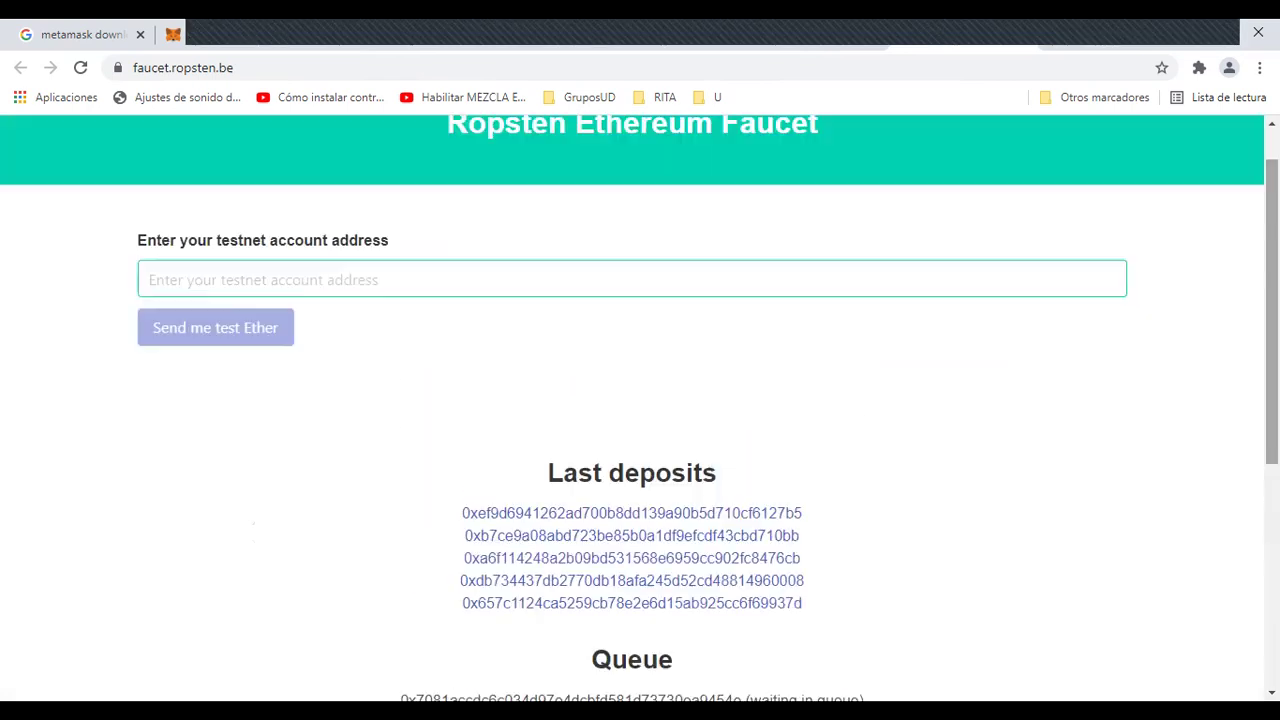
key(ctrl+Tab)
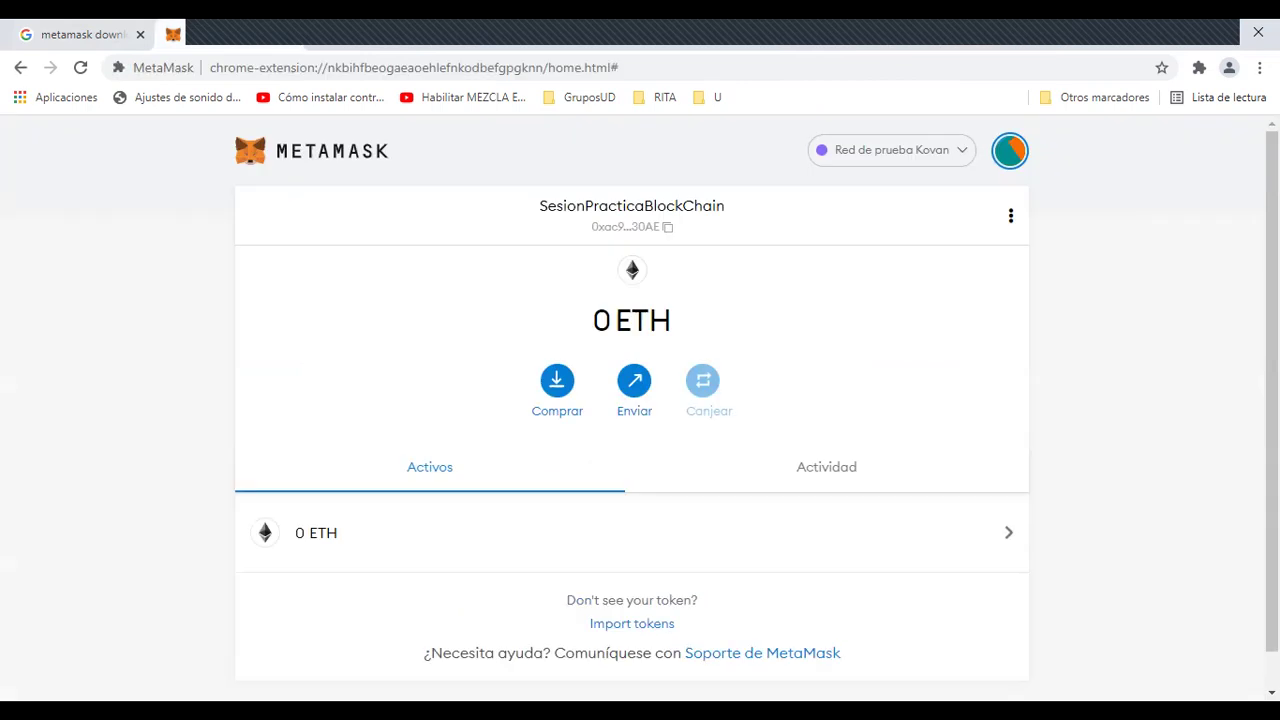
key(F5)
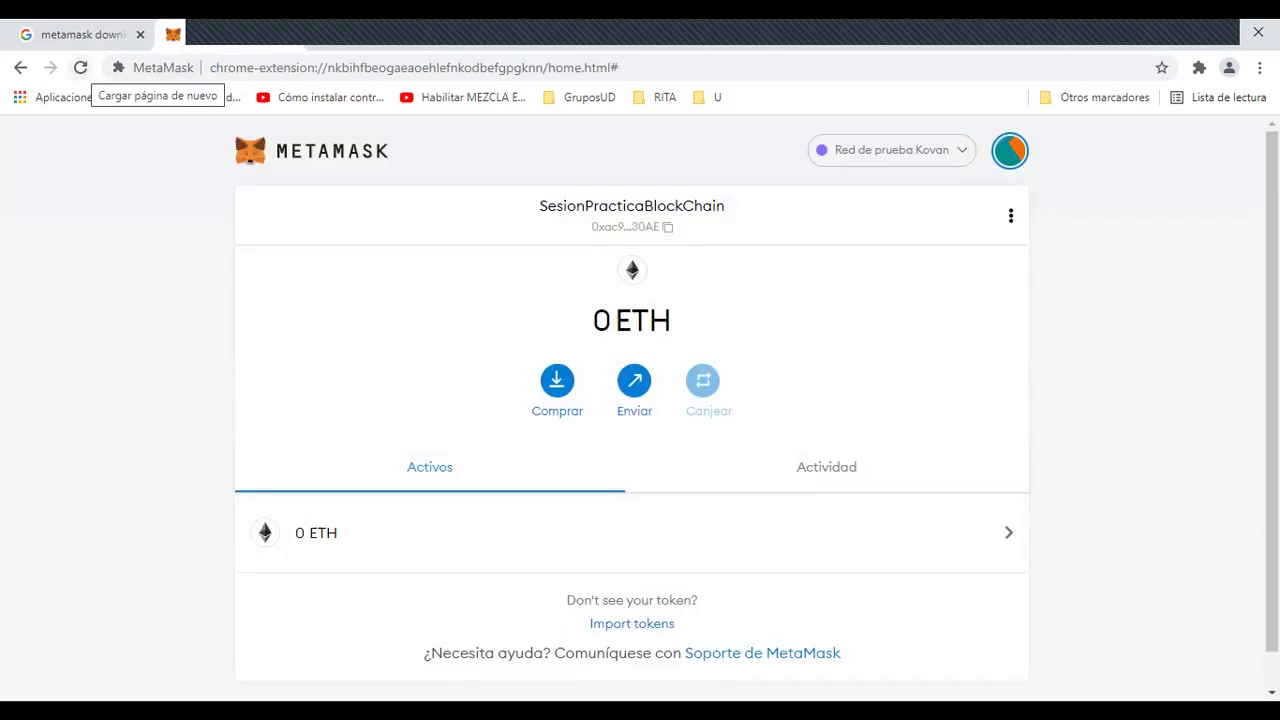
click(80, 67)
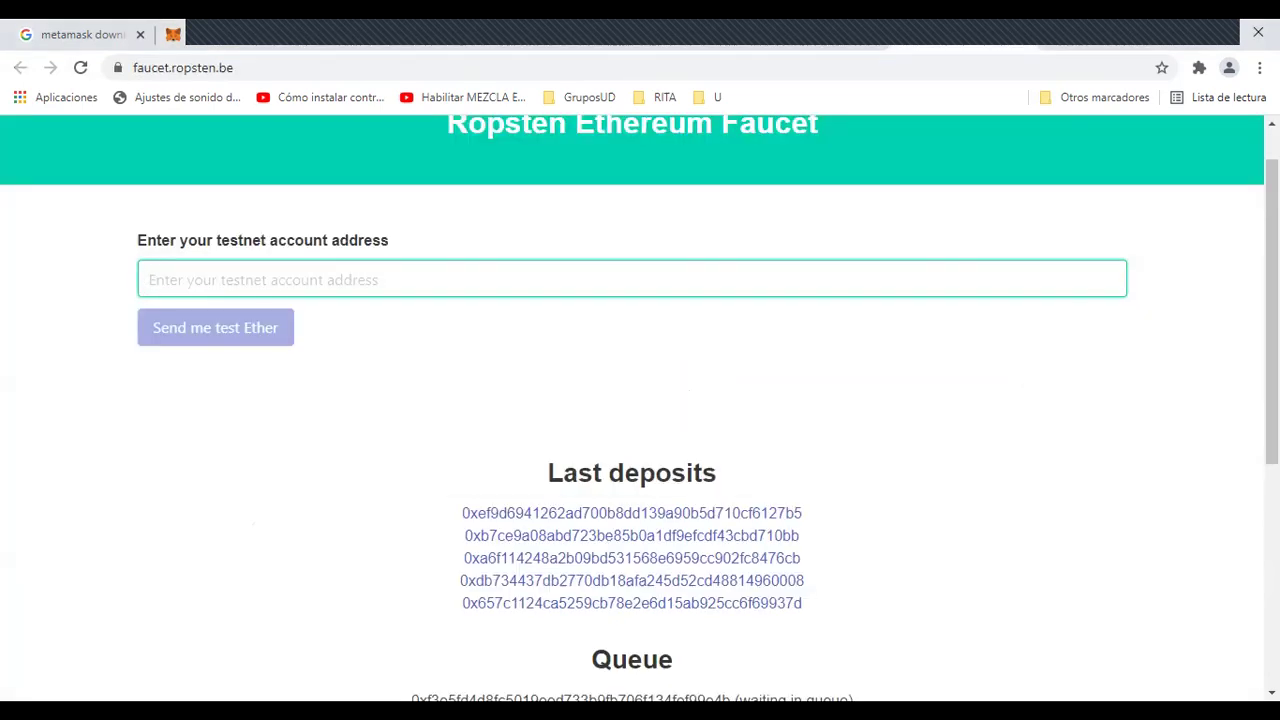
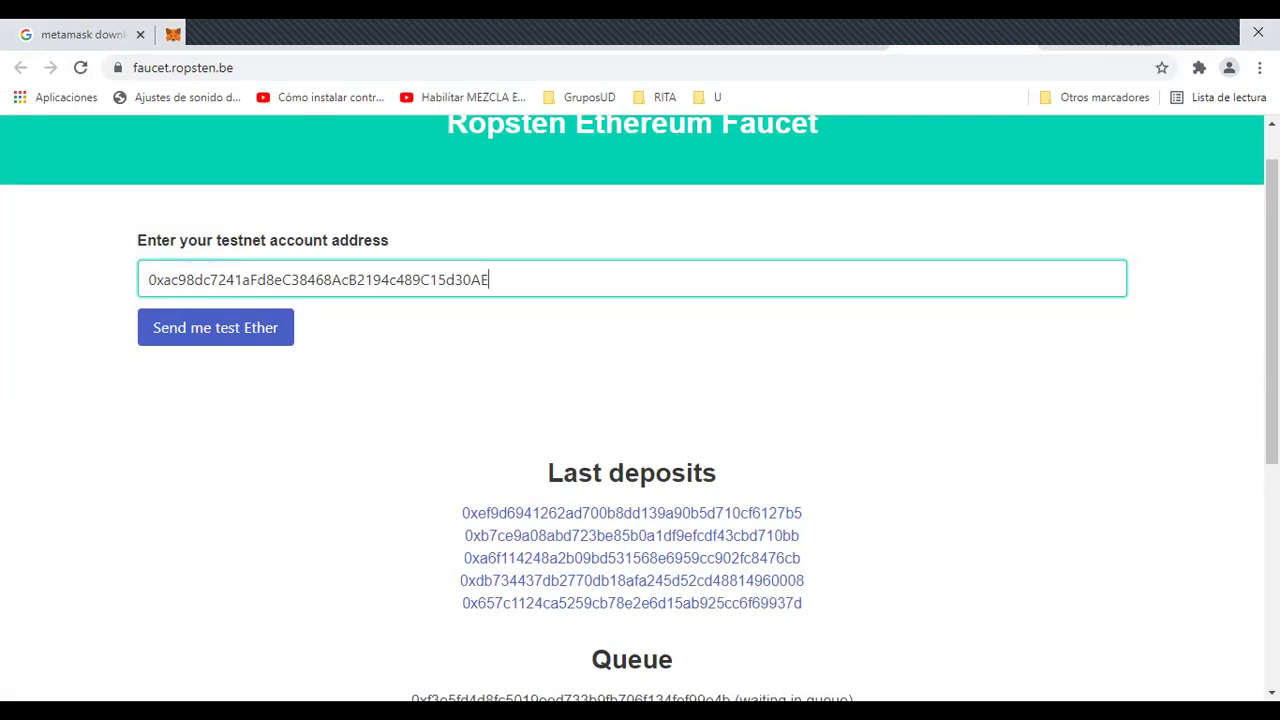
Paste the wallet address, submit the test Ether request again, and switch to MetaMask.
key(Return)
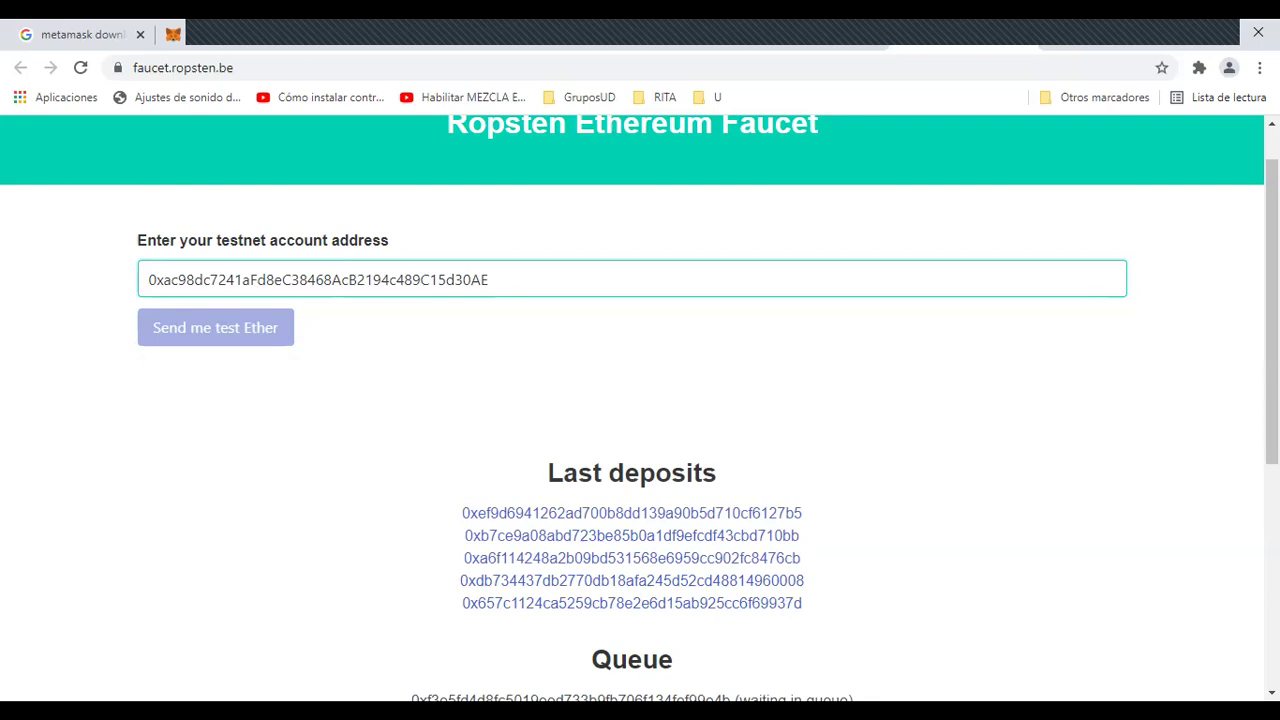
key(ctrl+Tab)
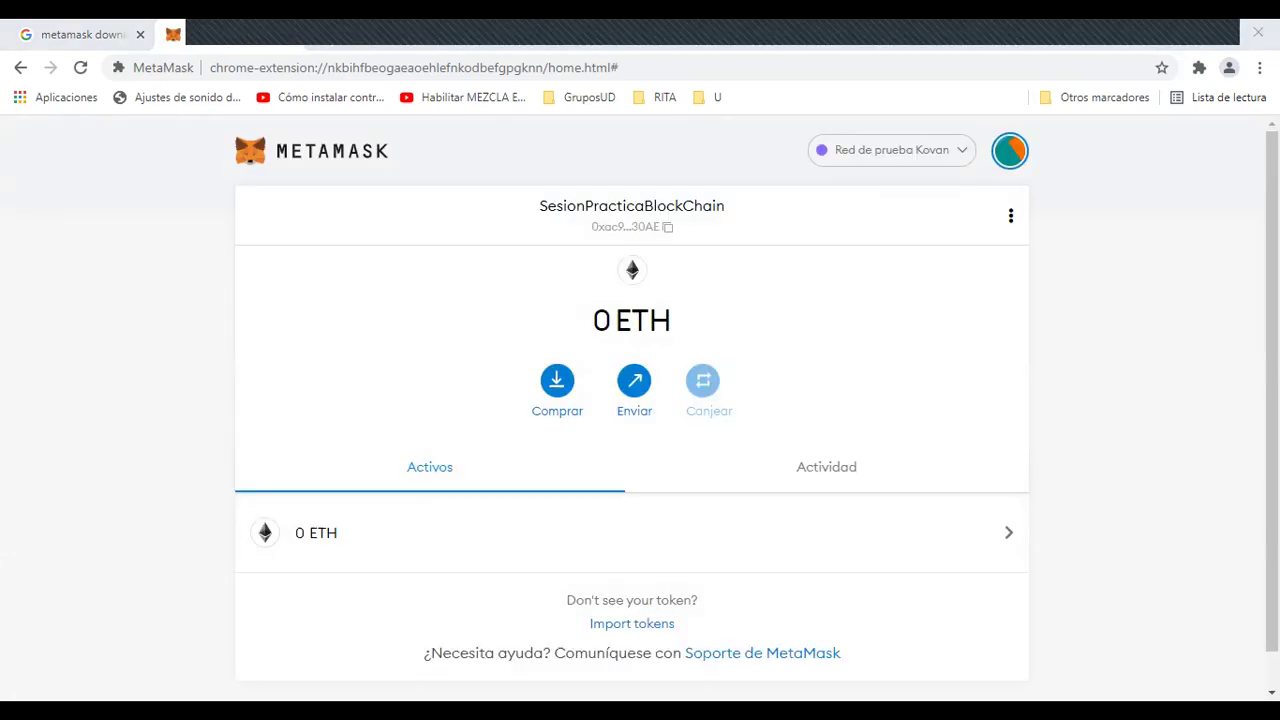
Reload the MetaMask wallet with F5; the Kovan balance still shows 0 ETH.
key(alt+Tab)
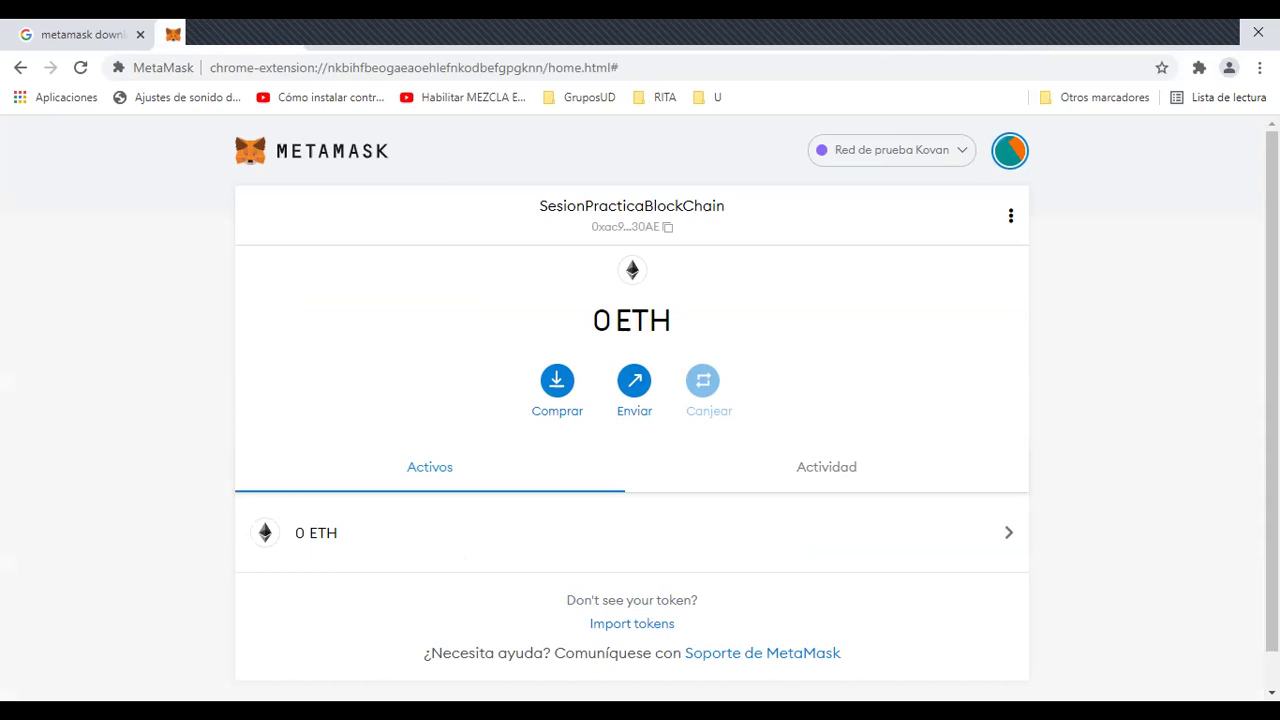
key(F5)
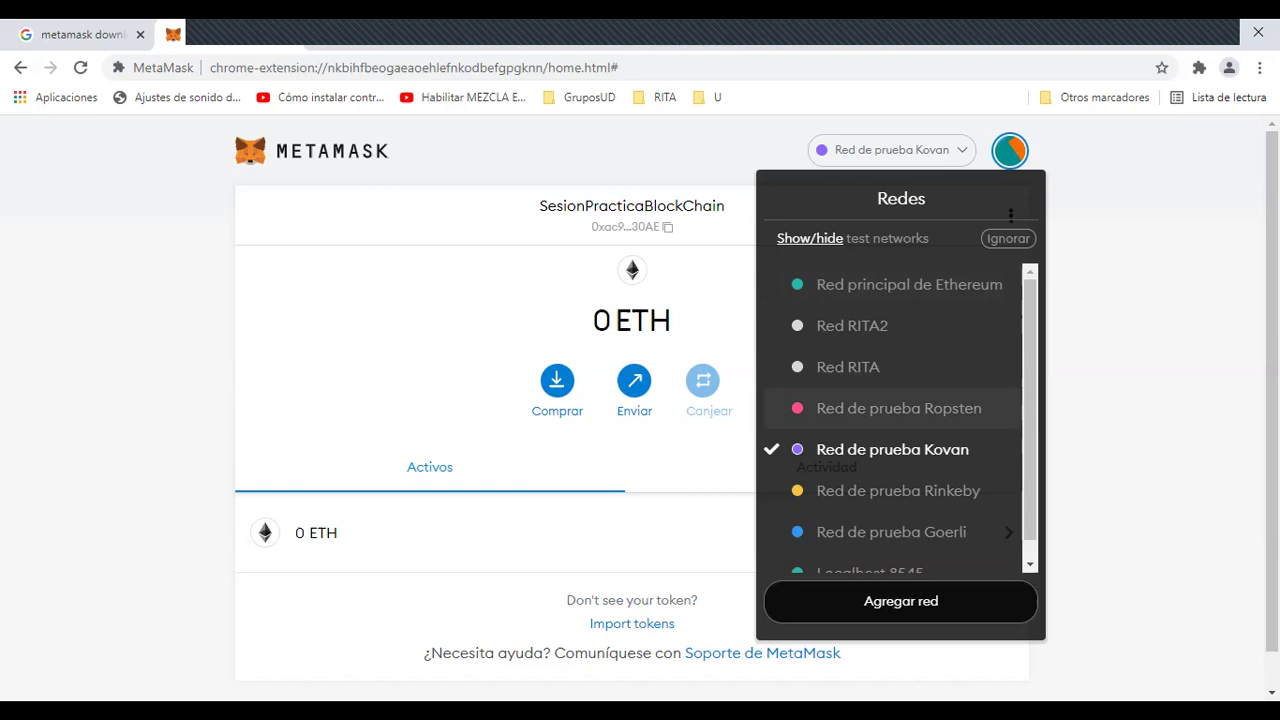
Switch MetaMask to 'Red de prueba Ropsten' and reload; the balance still reads 0 ETH.
click(898, 408)
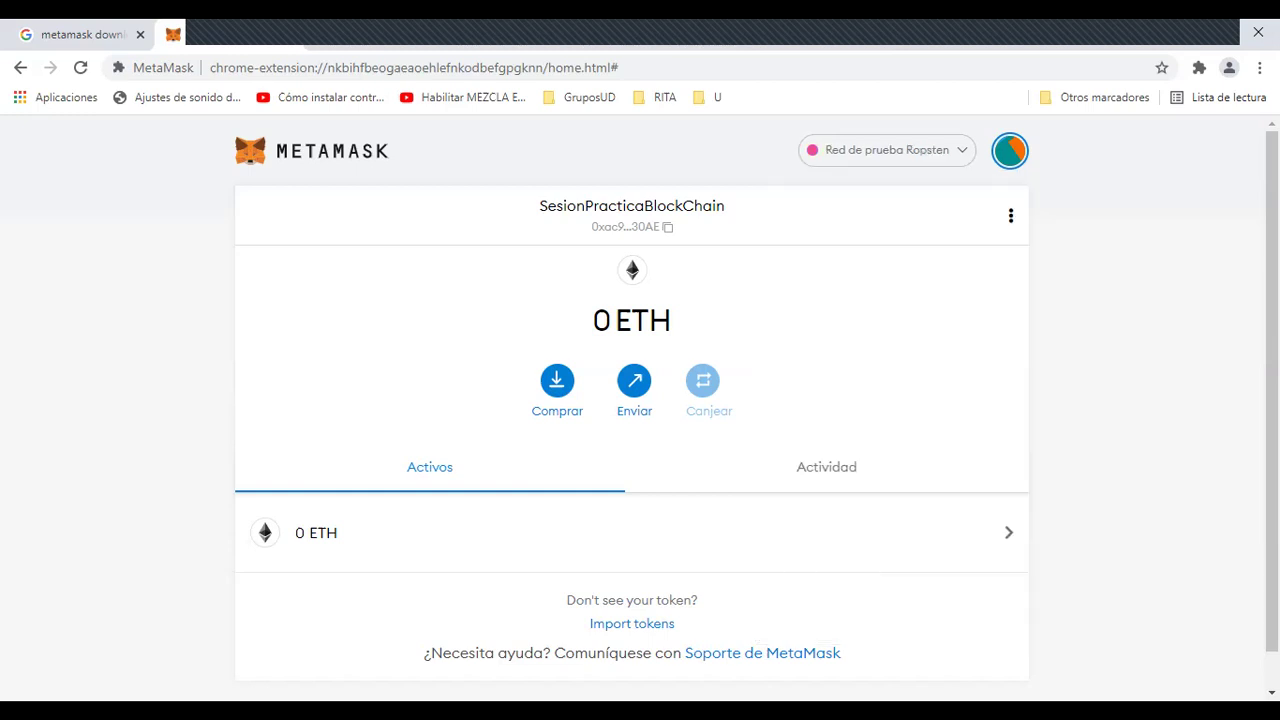
key(F5)
key(F5)
click(887, 150)
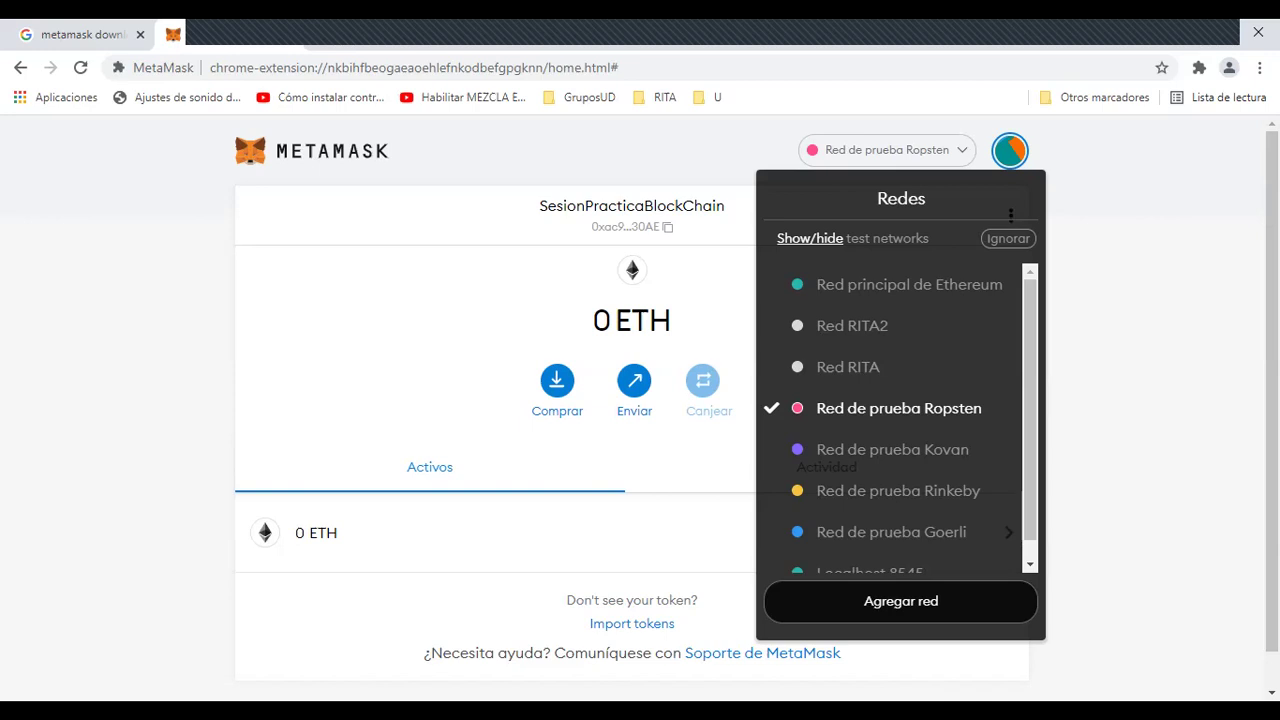
key(Escape)
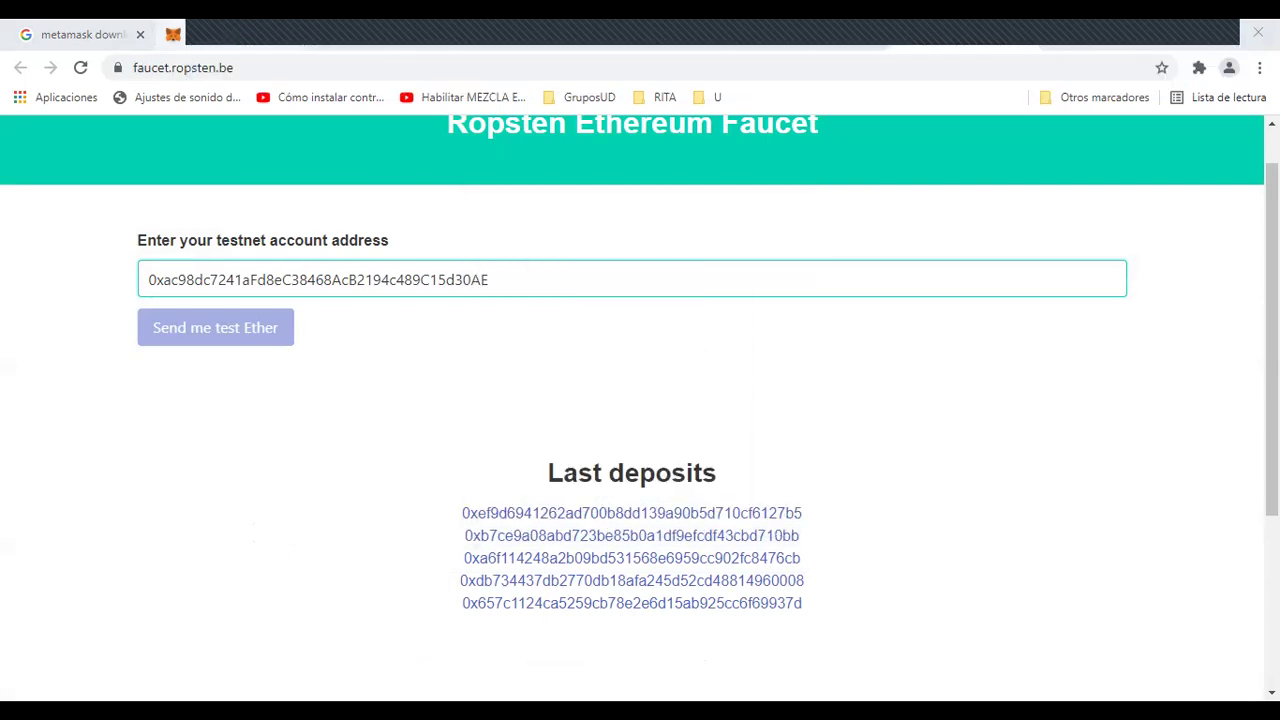
Return to the MetaMask tab and reload it to recheck the Ropsten balance.
key(ctrl+Tab)
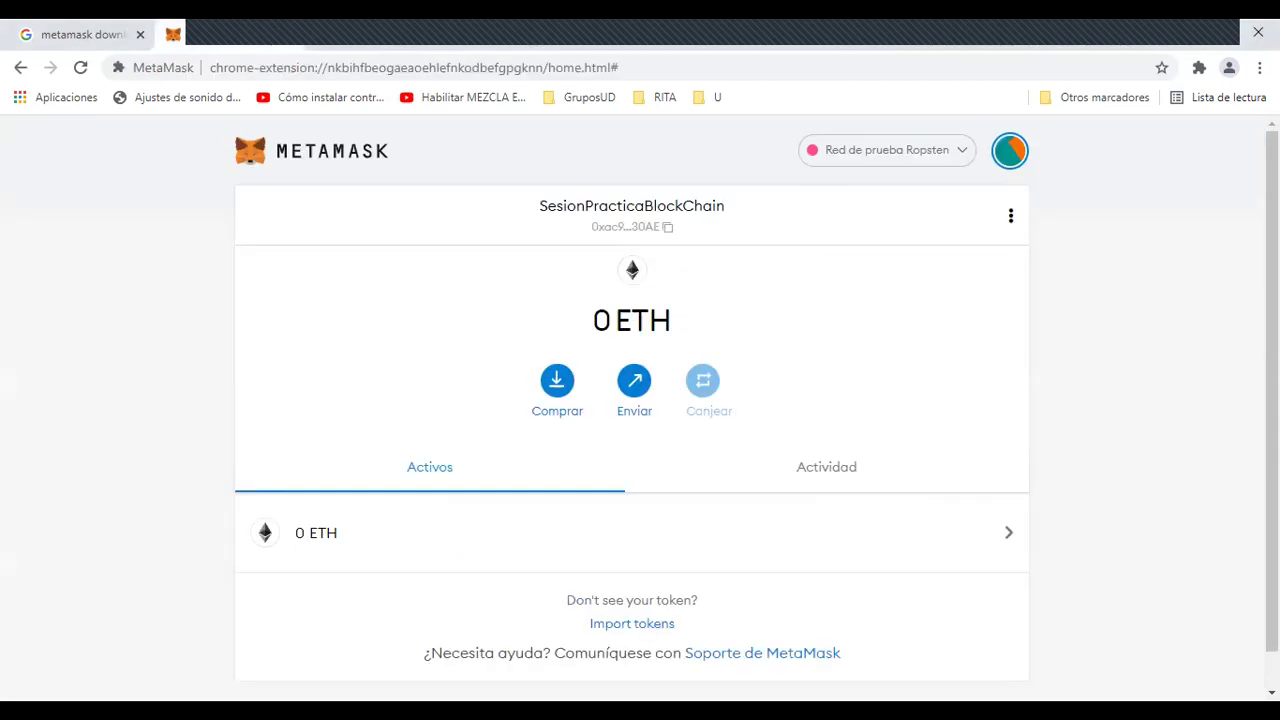
key(F5)
Switch MetaMask to Account 2 (14.1511 ETH on Ropsten) and open a new browser tab.
click(887, 150)
key(Escape)
click(1010, 150)
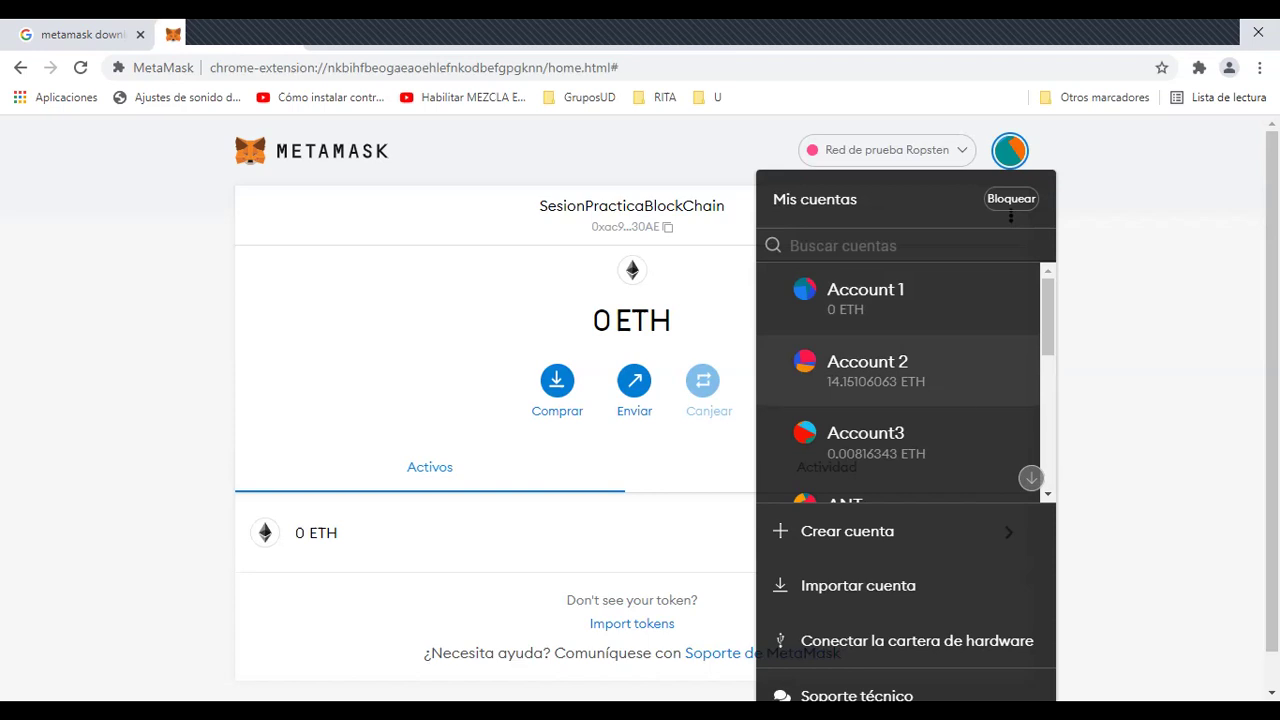
click(876, 381)
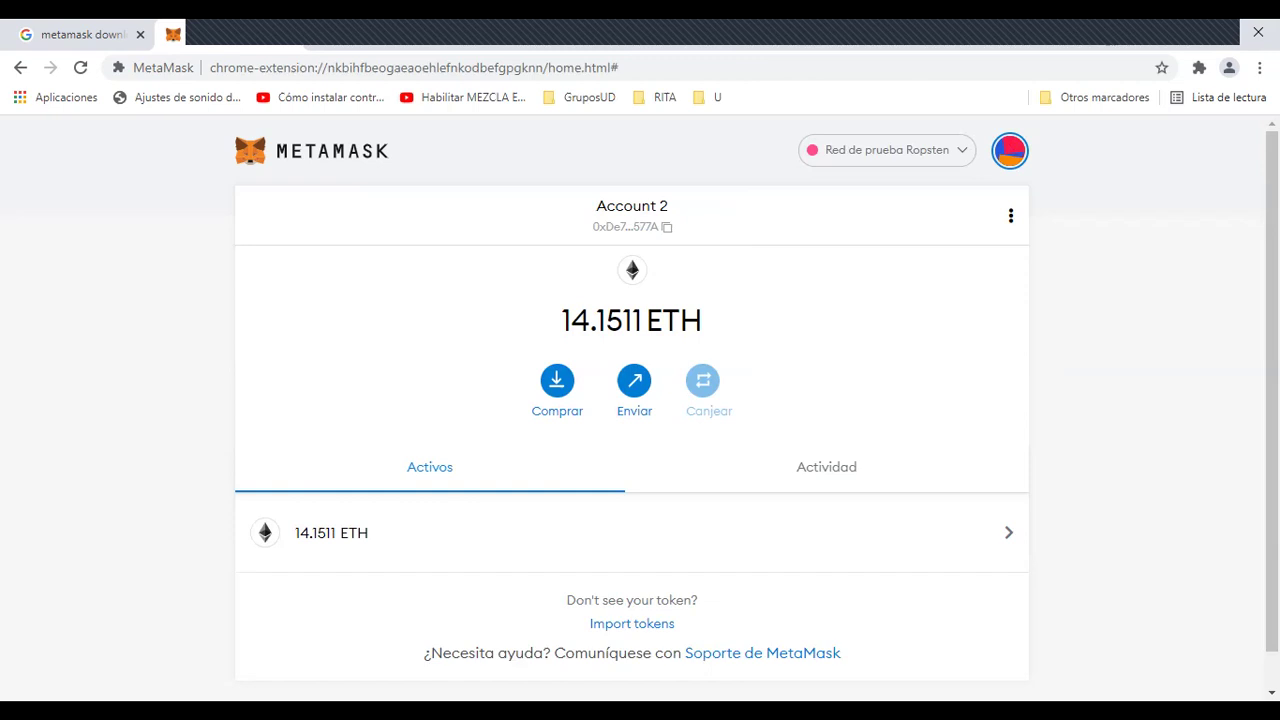
key(ctrl+t)
Go to Google and search for 'ethereum price' from the suggestions.
text(ww)
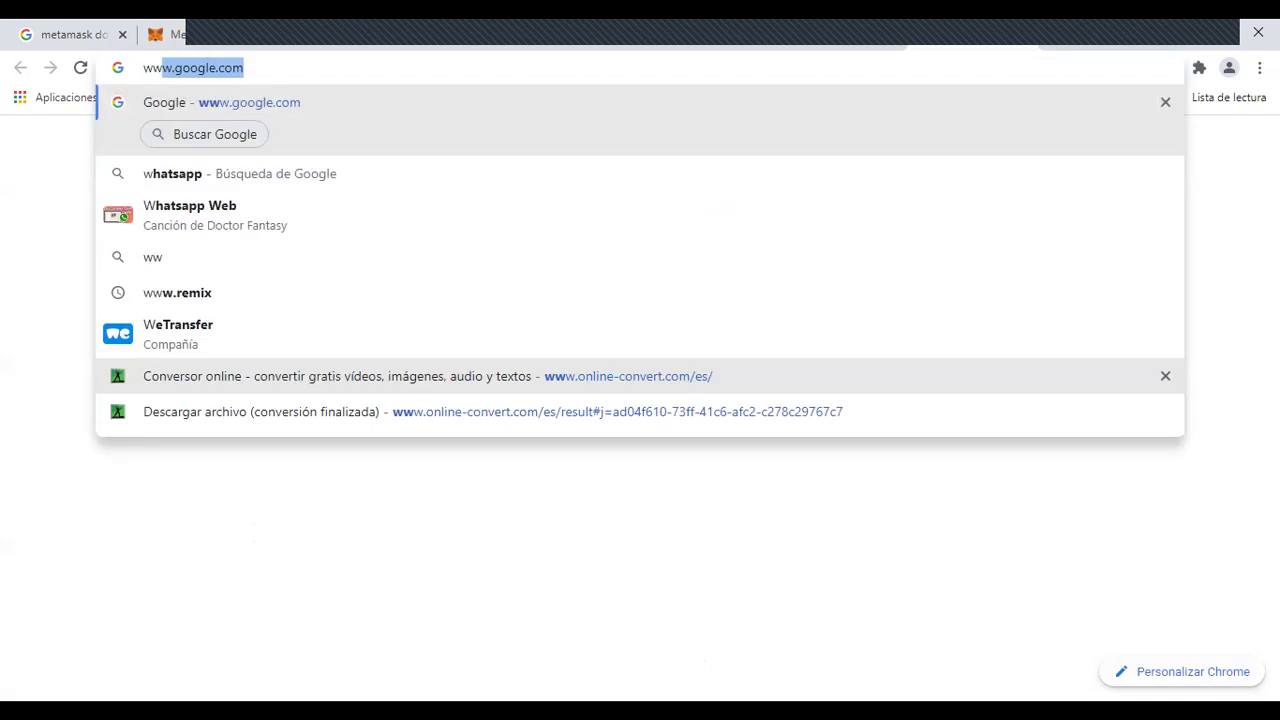
key(Return)
text(ethere)
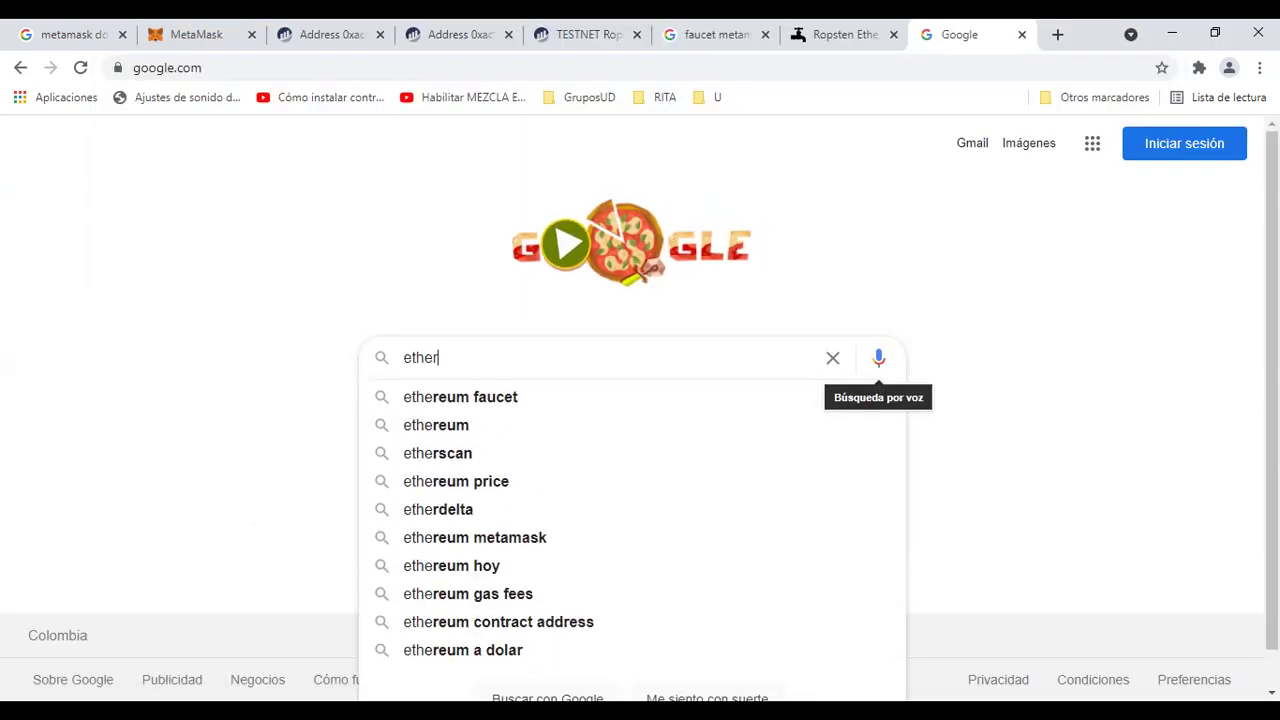
key(Down)
key(Down)
key(Down)
key(Return)
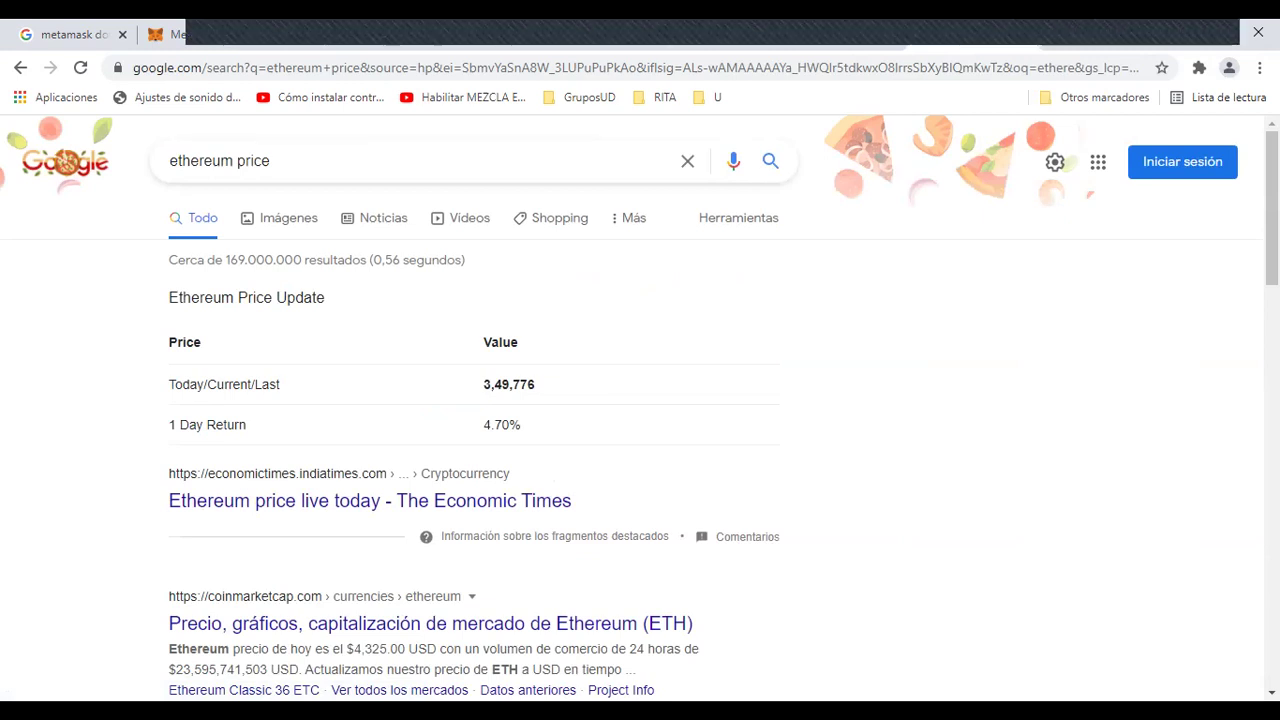
Change the search to 'ethereum capitalizacion'.
click(270, 161)
key(ctrl+shift+Left)
text(capitaliz)
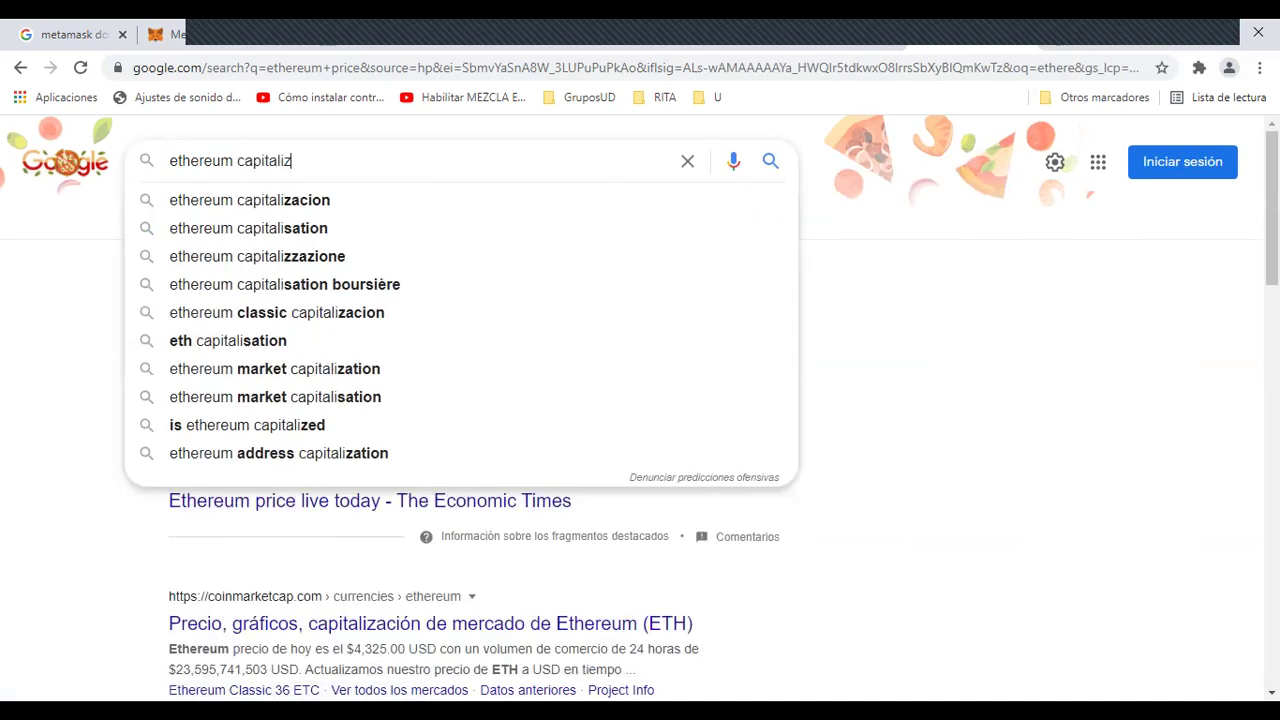
text(acion)
key(Return)
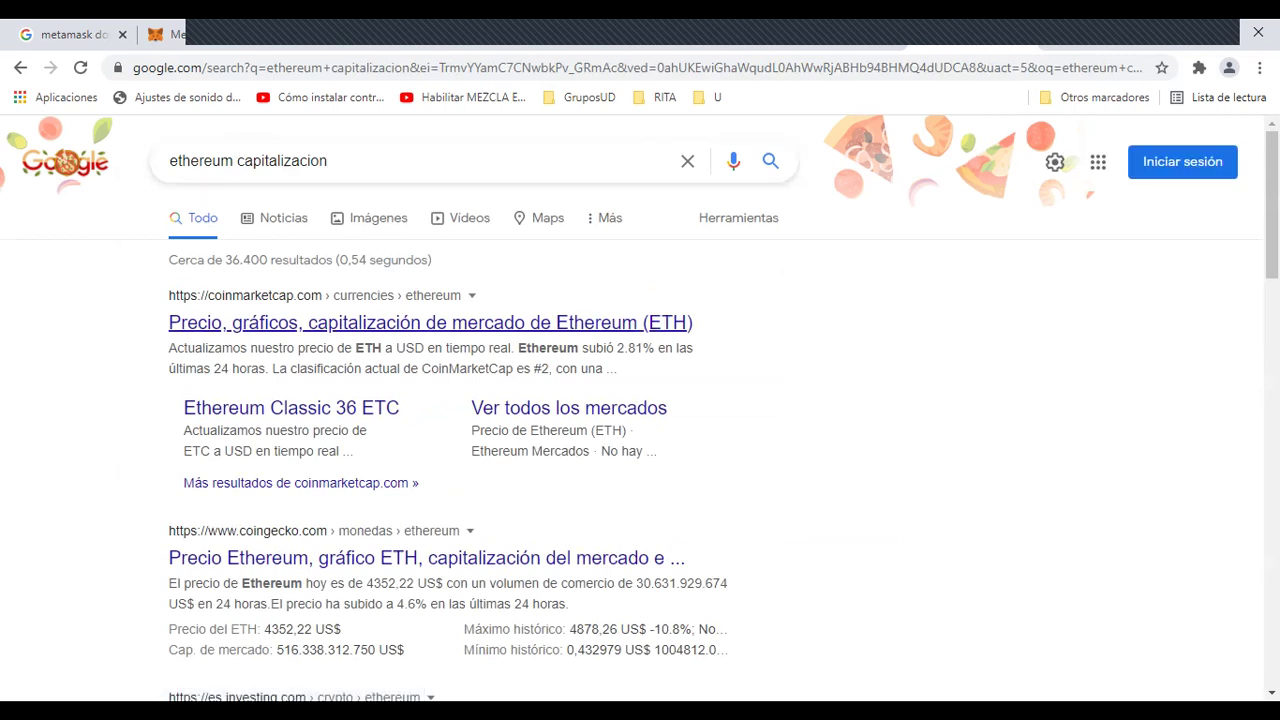
Search 'ether valor dolar' for ether's dollar price, then return to the MetaMask tab.
click(328, 160)
key(ctrl+BackSpace)
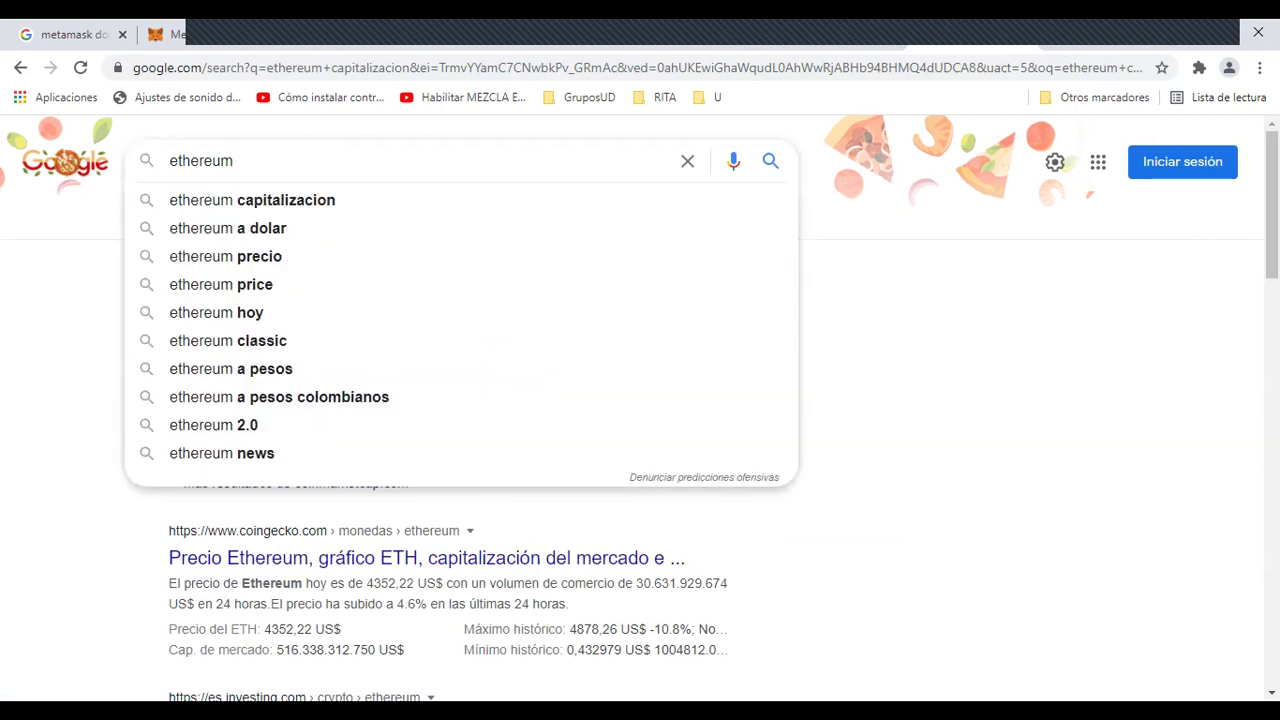
key(BackSpace)
key(BackSpace)
key(BackSpace)
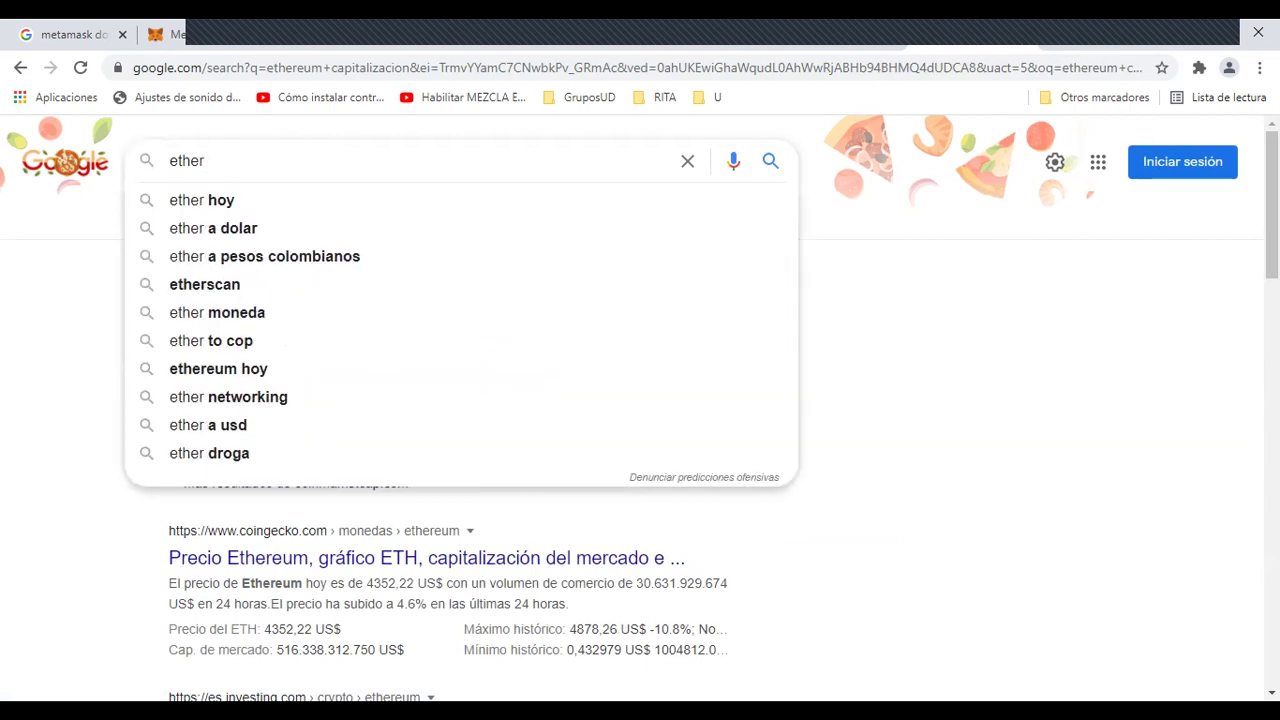
text(valor dolar)
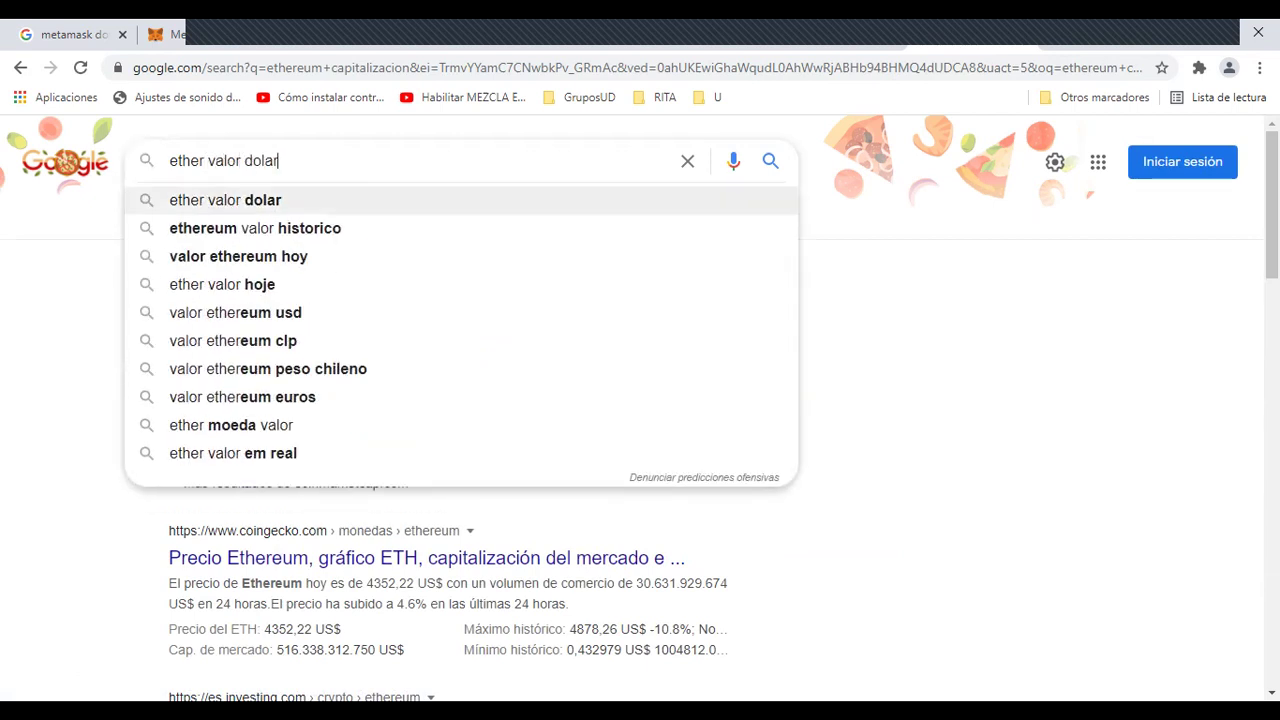
key(Return)
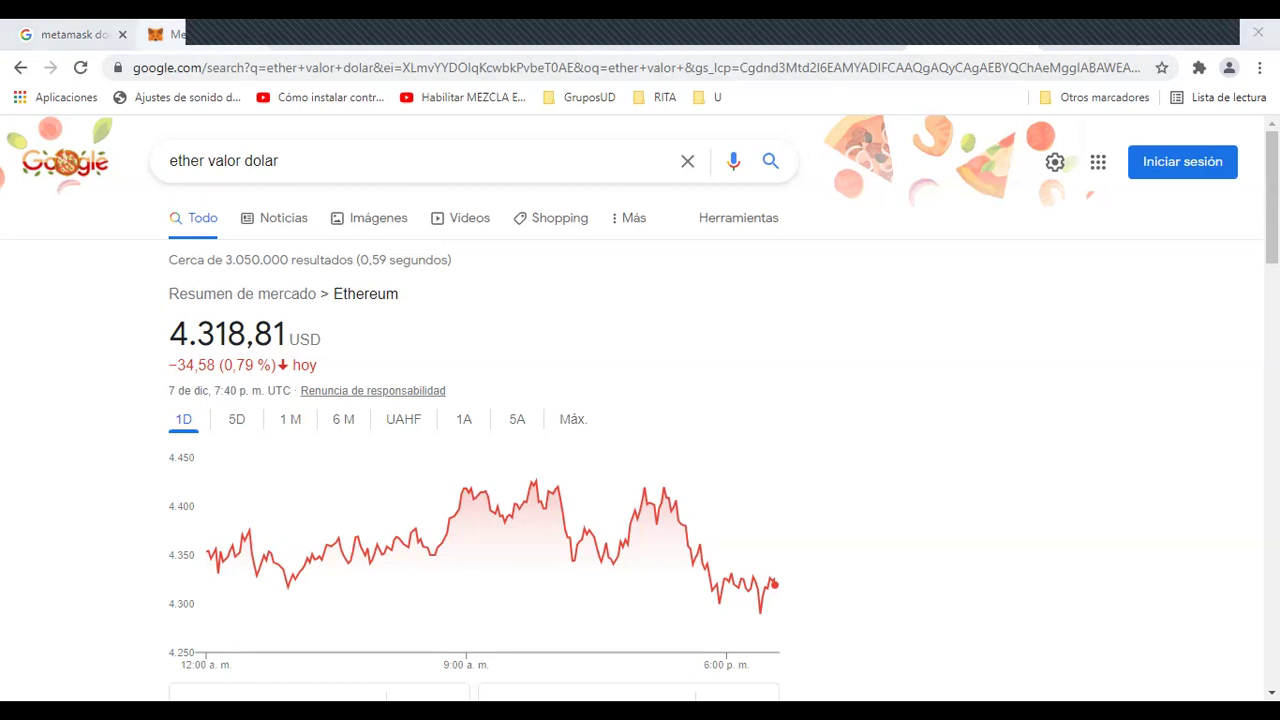
key(ctrl+Tab)
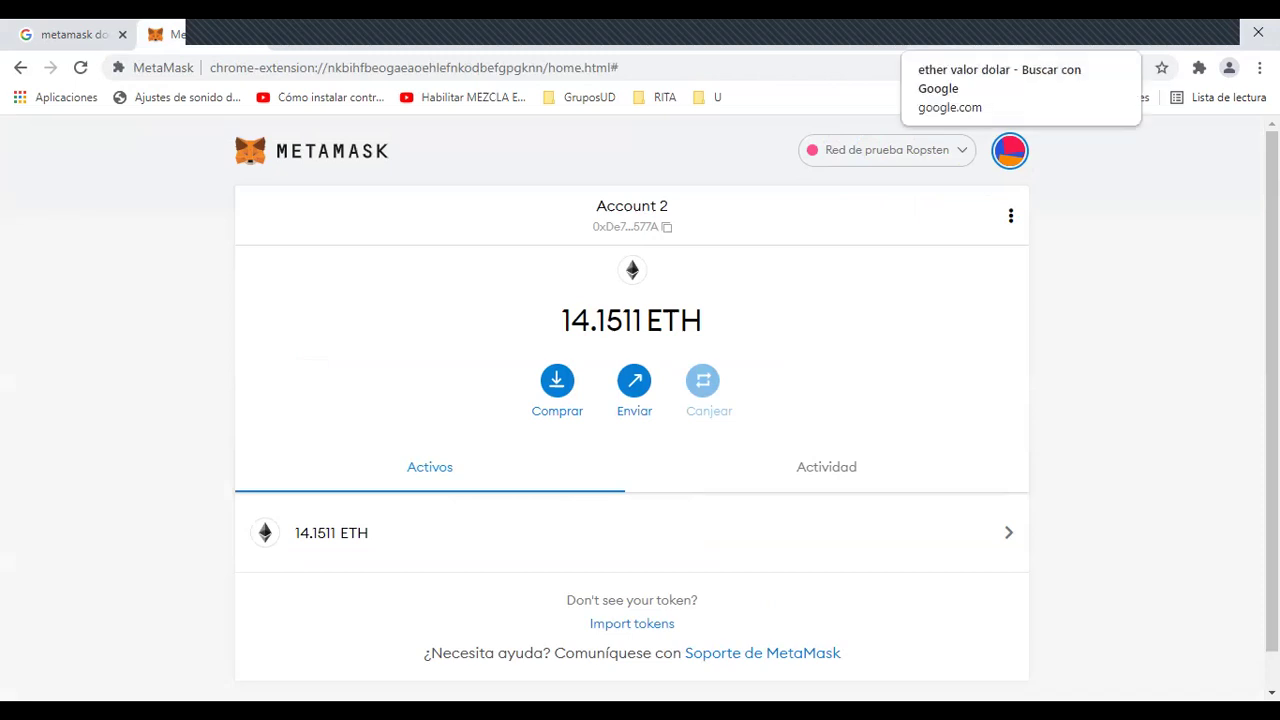
Return to the 'ether valor dolar' Google results and scroll through them.
click(1000, 34)
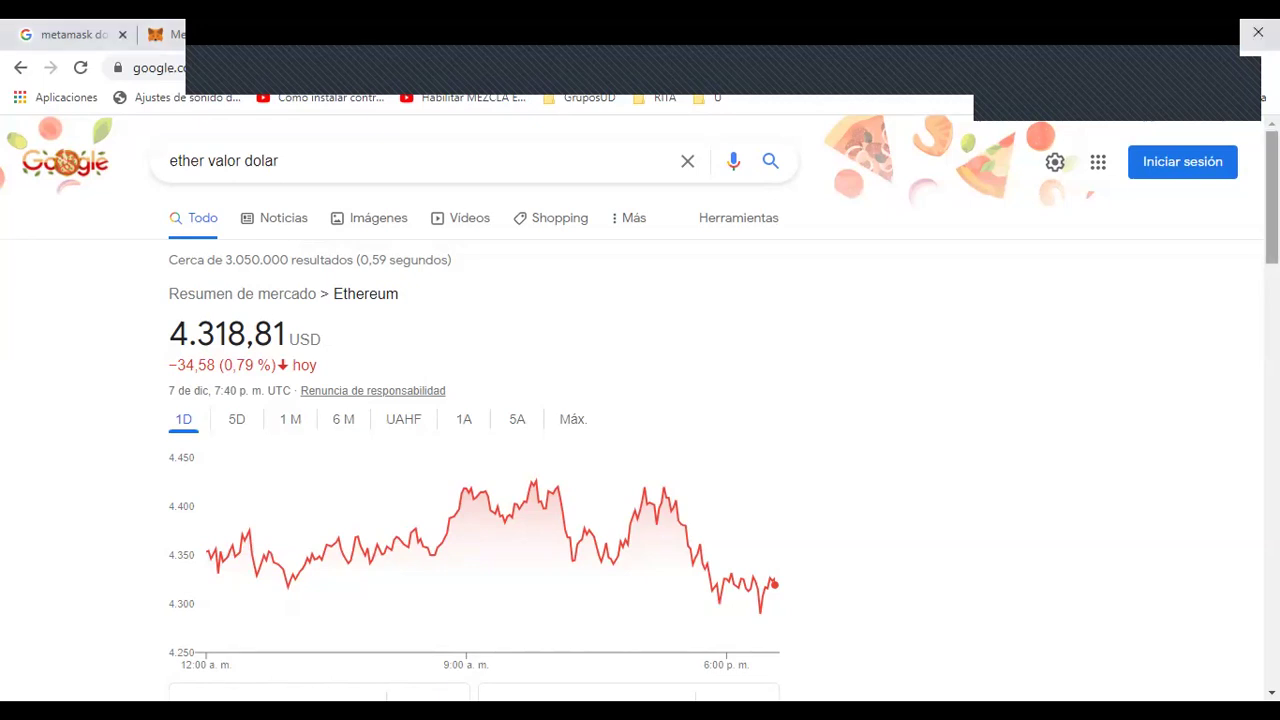
scroll(640, 400, down, 3)
scroll(640, 400, down, 1)
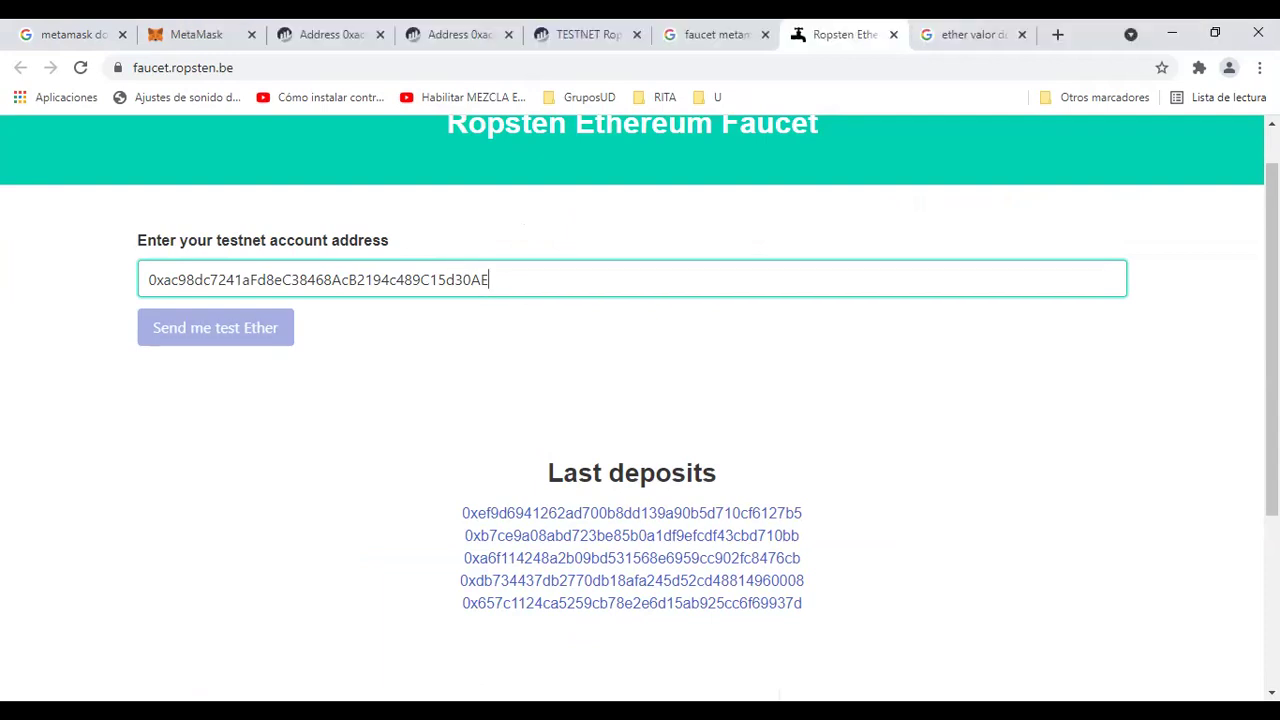
Switch to the MetaMask wallet tab showing Account 2 with 14.1511 ETH.
key(ctrl+2)
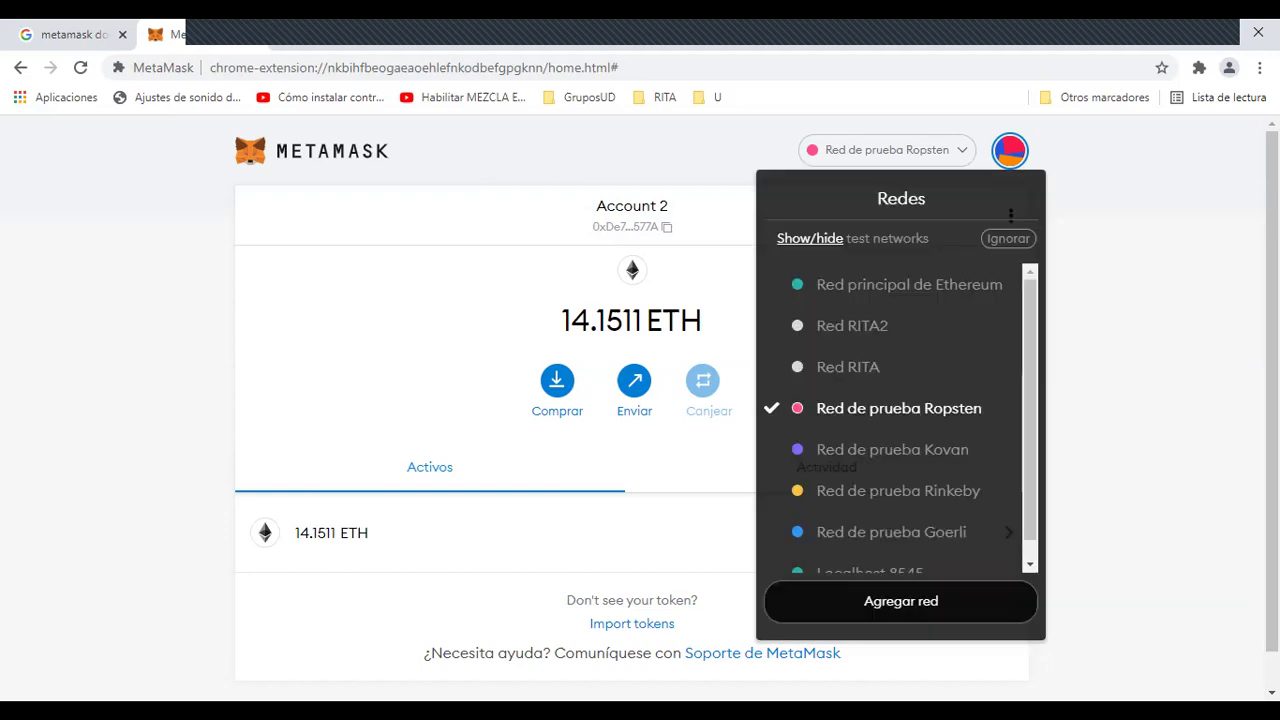
Switch the wallet network to Red RITA2, then back to Ropsten.
click(852, 325)
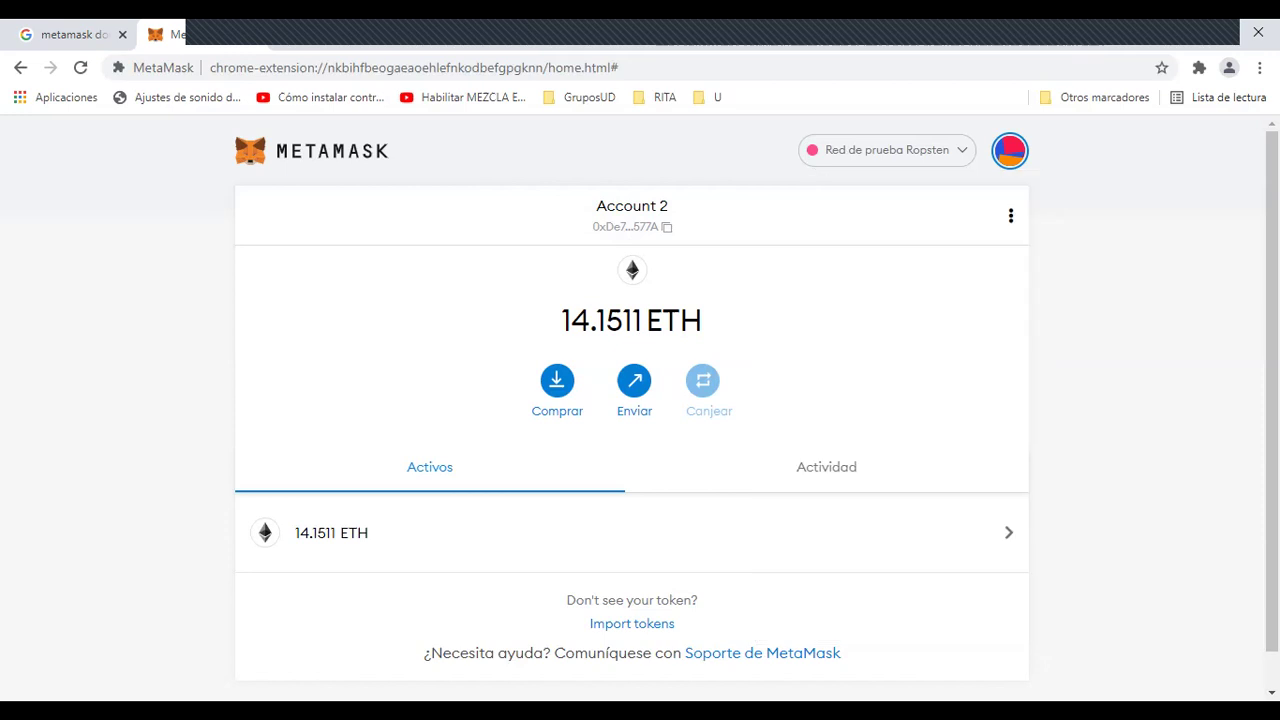
click(921, 150)
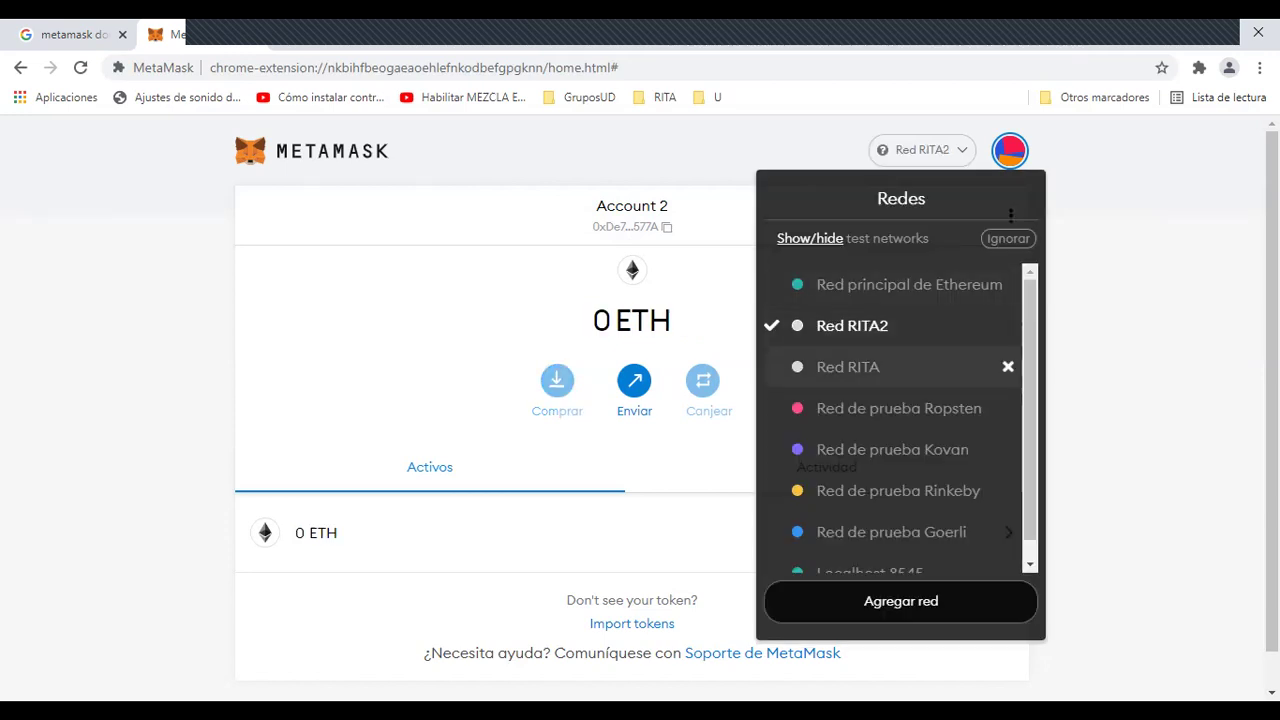
click(880, 407)
Make SesionPracticaBlockChain the active account and reload the wallet.
click(1010, 150)
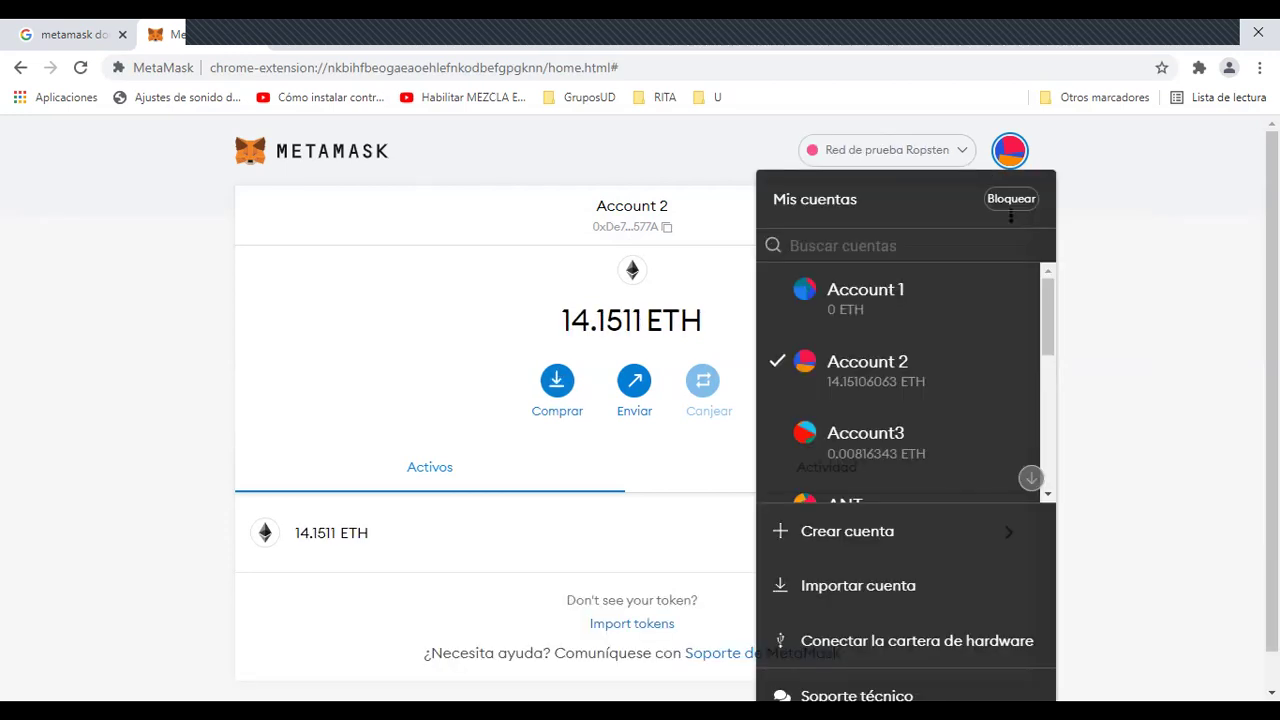
scroll(900, 380, down, 5)
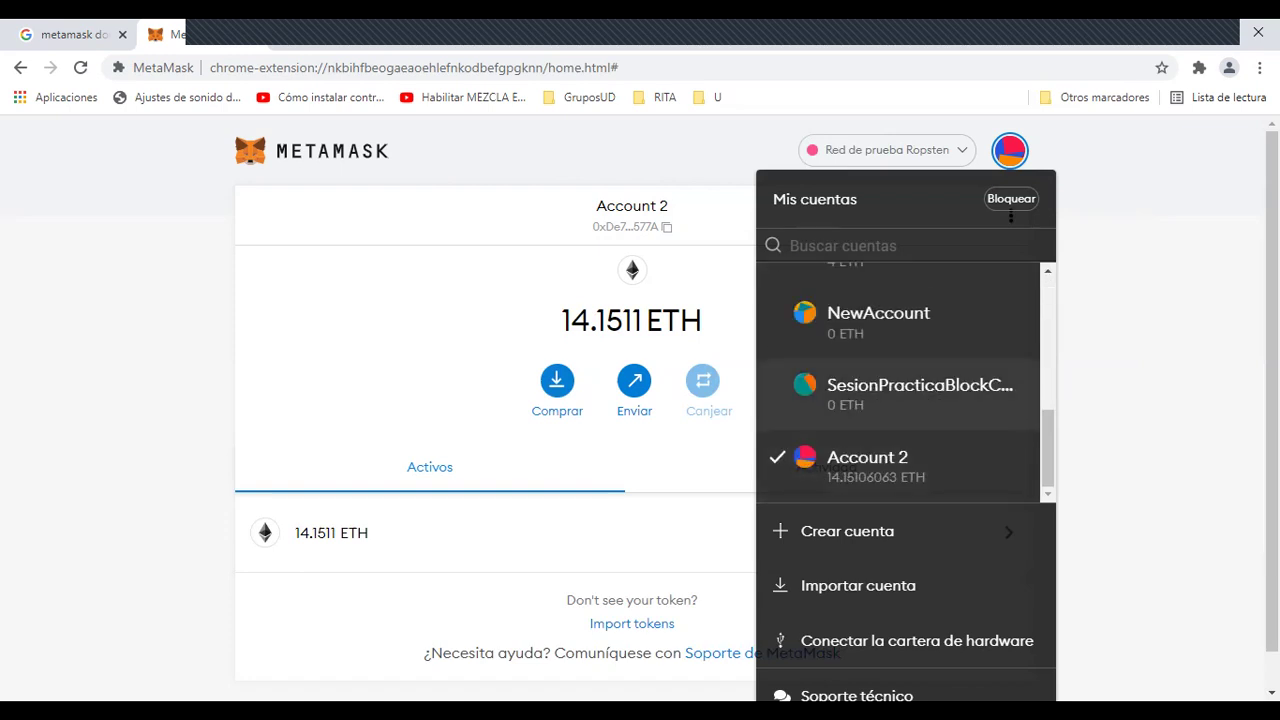
click(900, 395)
key(F5)
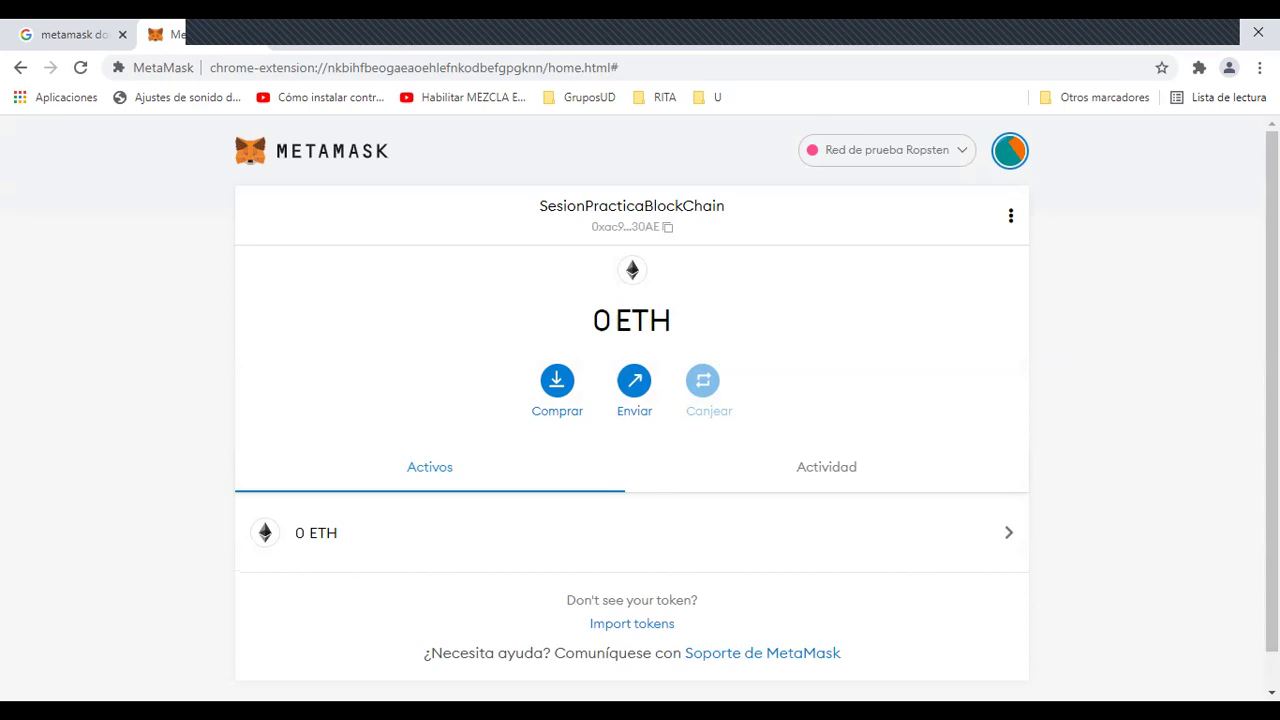
click(1010, 150)
click(862, 364)
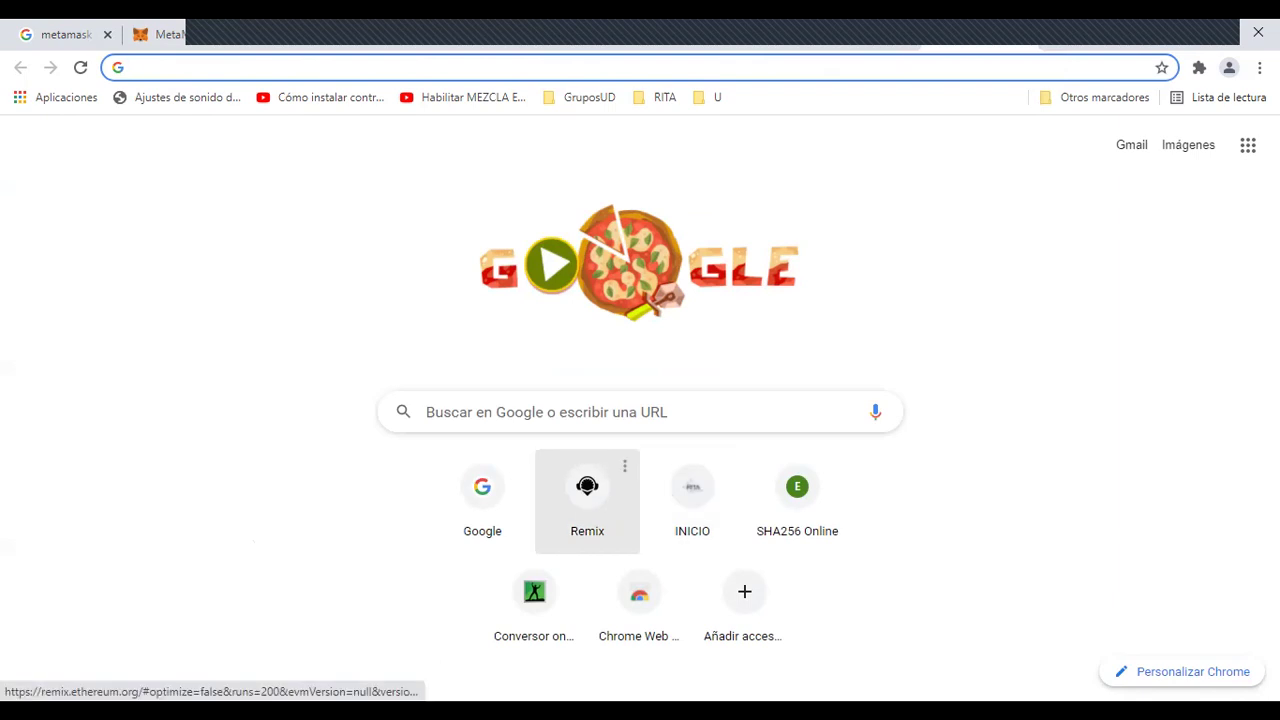
Open Remix IDE from the new-tab shortcut and select its page address.
click(587, 495)
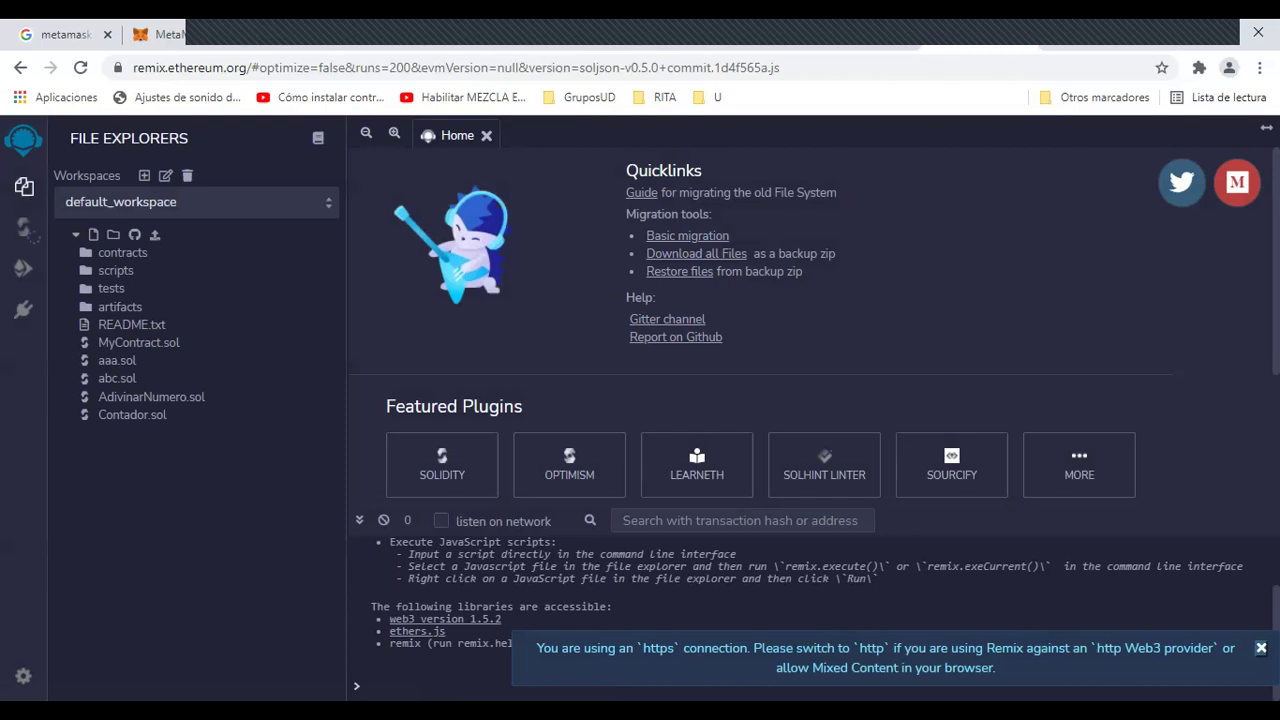
key(ctrl+l)
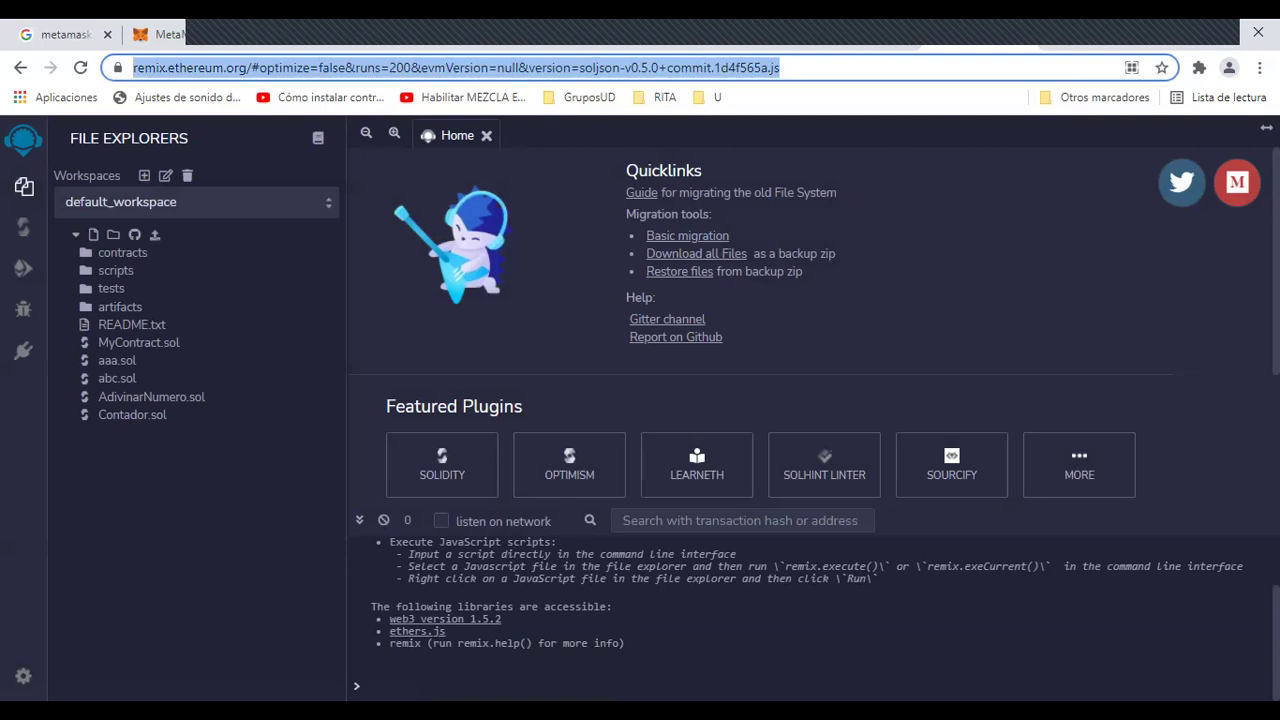
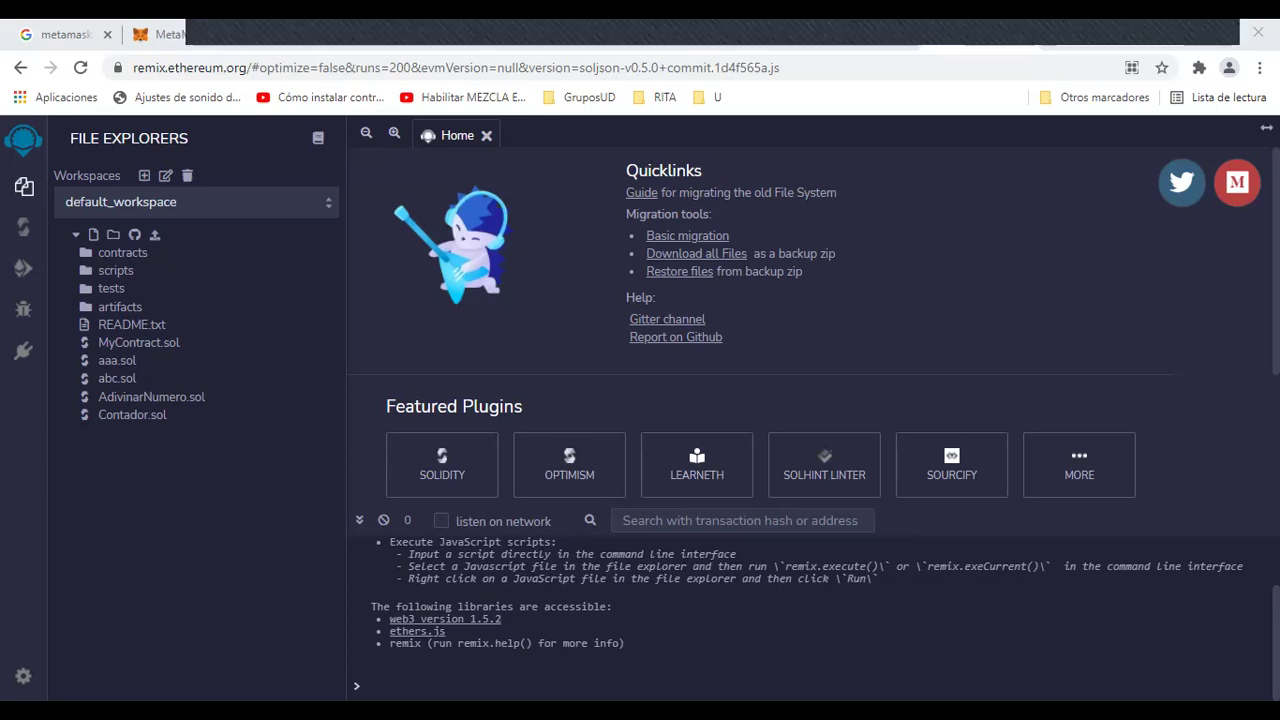
Select Contador.sol in the File Explorers panel and open it in an editor tab.
click(133, 415)
click(111, 288)
click(122, 252)
click(120, 308)
click(116, 271)
click(120, 307)
click(151, 397)
click(117, 361)
click(133, 415)
key(Escape)
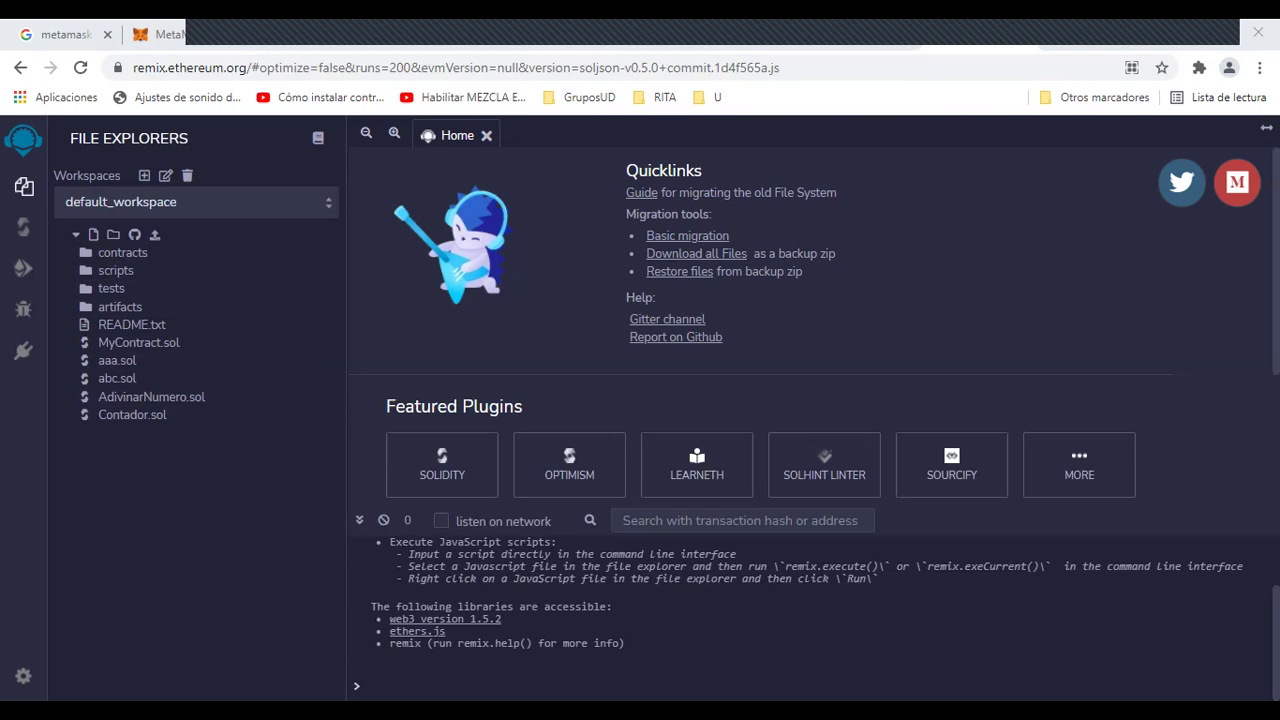
click(133, 415)
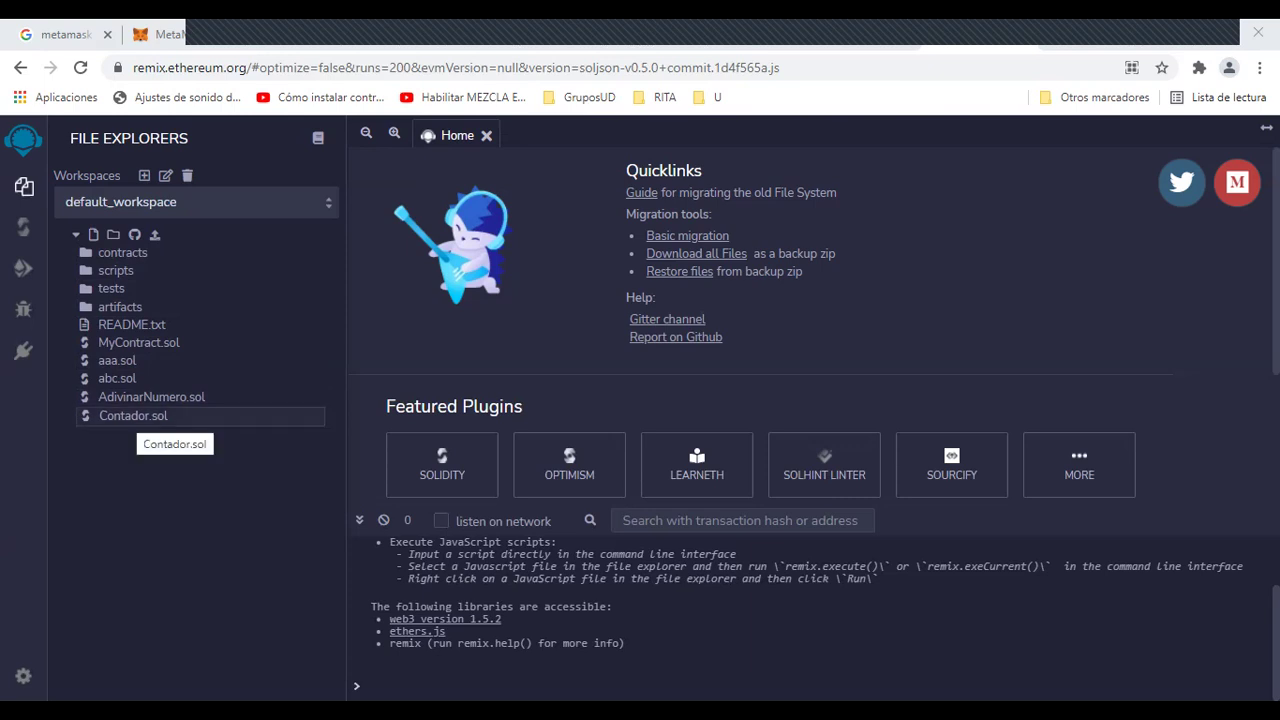
click(133, 415)
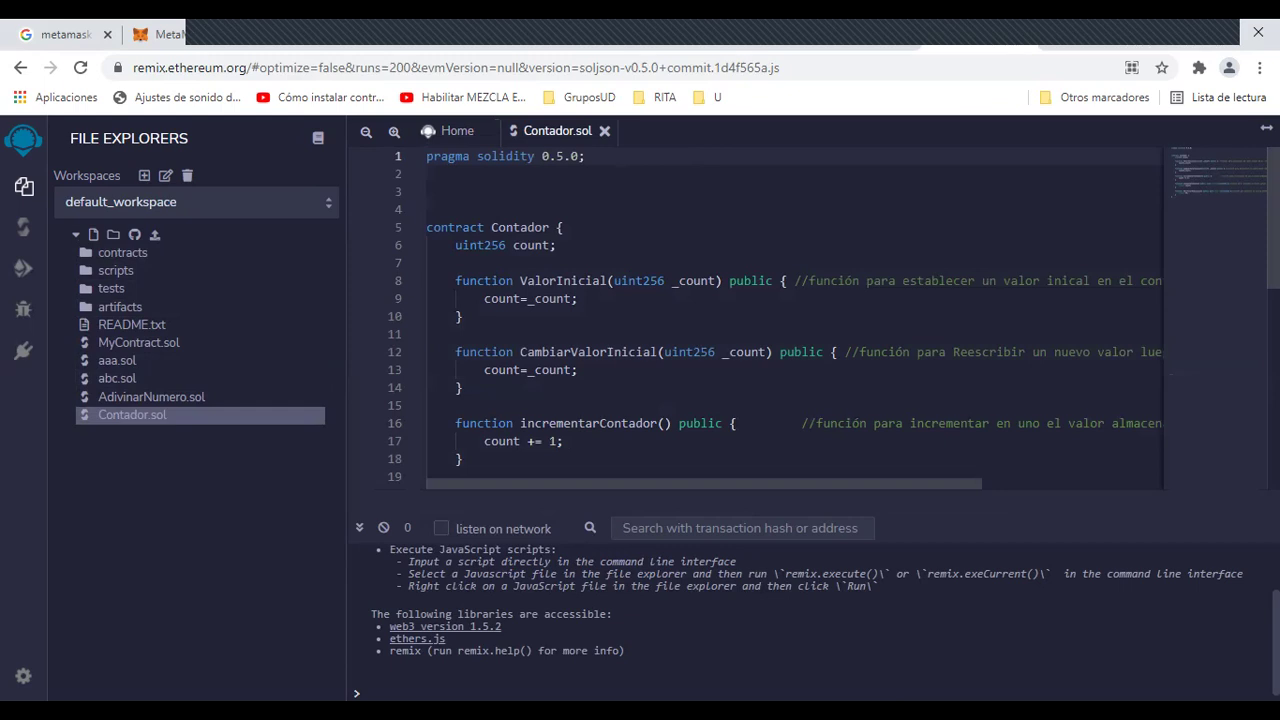
Scroll through the Contador contract code to its end, then return to the top.
click(427, 174)
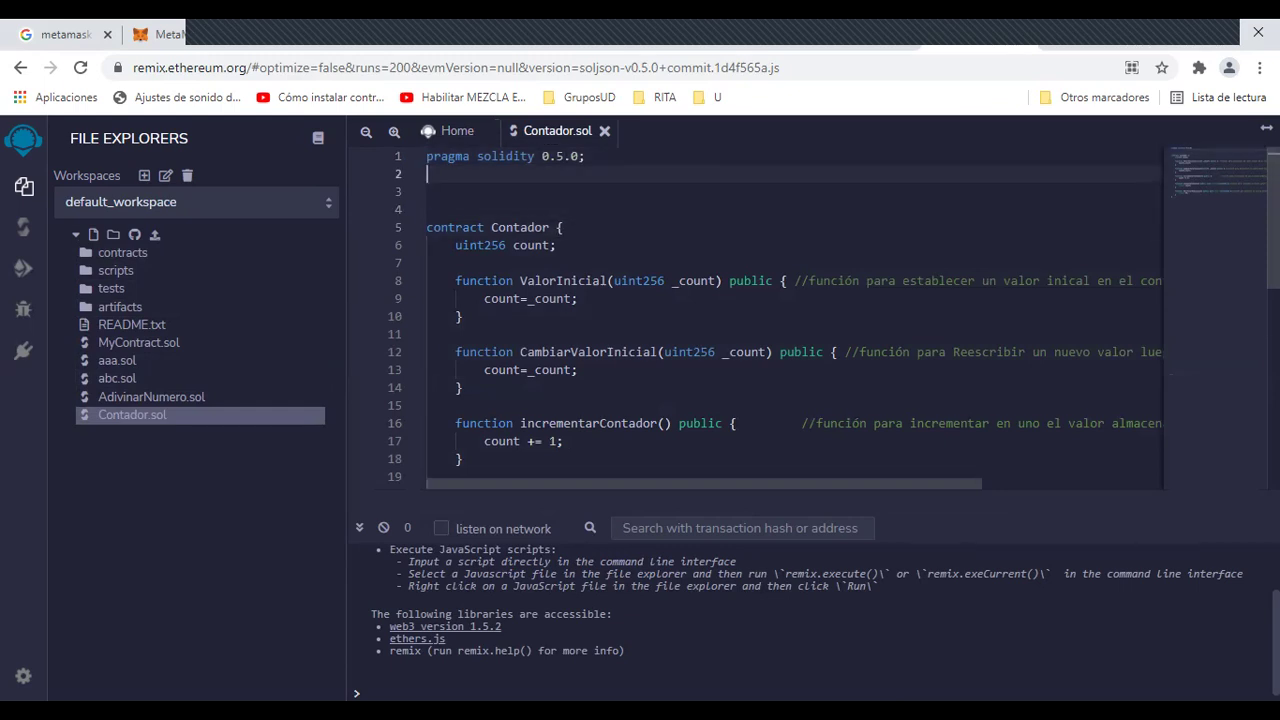
scroll(600, 300, down, 5)
click(429, 444)
key(ctrl+Home)
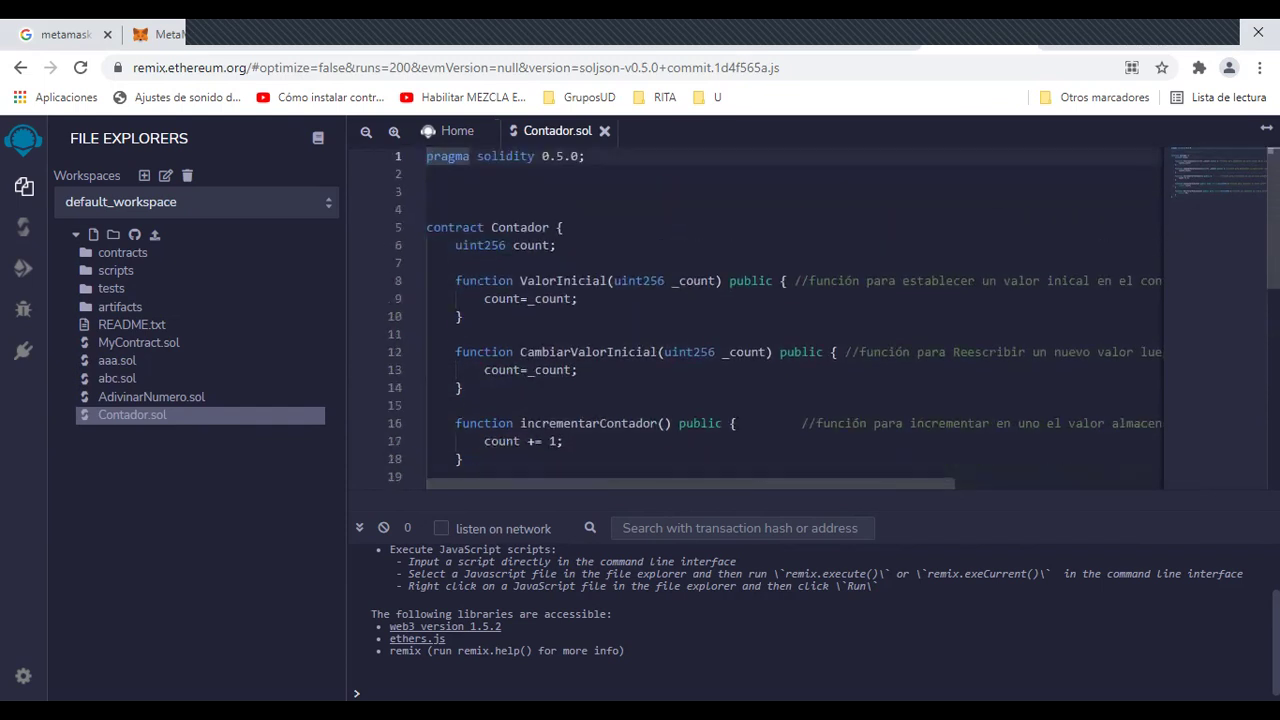
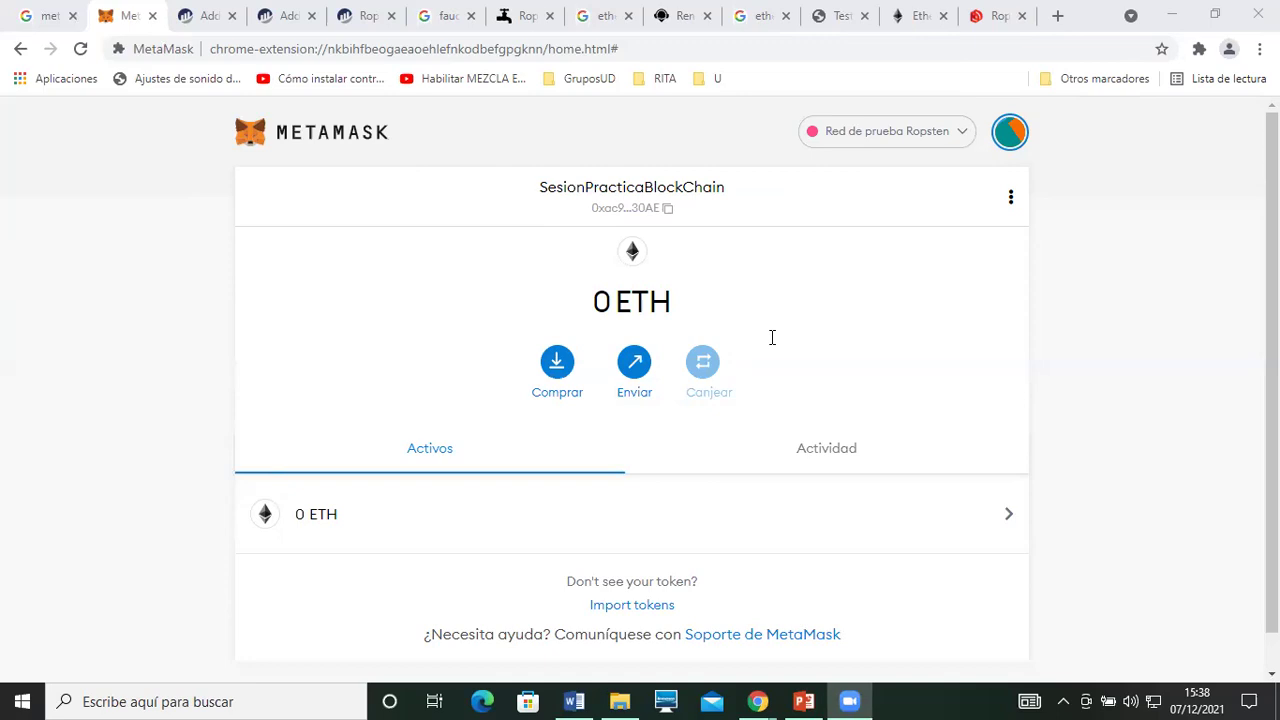
Keep 'Red de prueba Ropsten' as MetaMask's network, then go back to the faucet page.
click(963, 143)
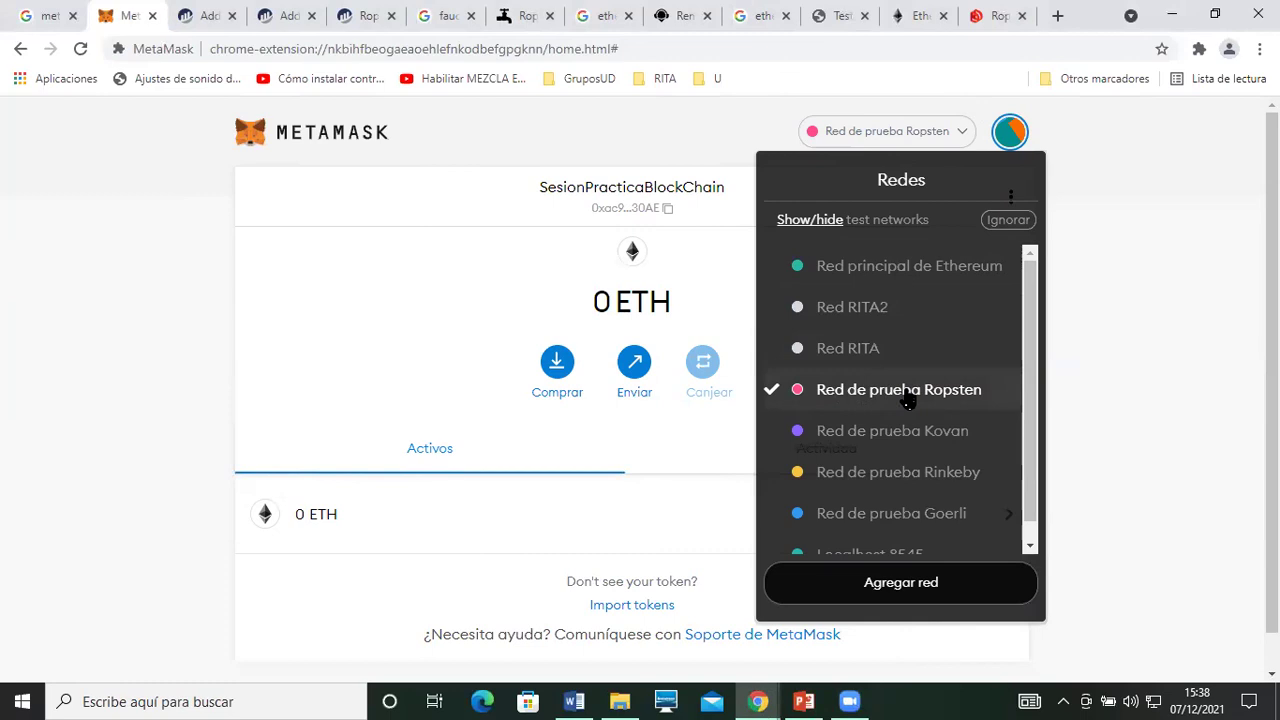
click(907, 398)
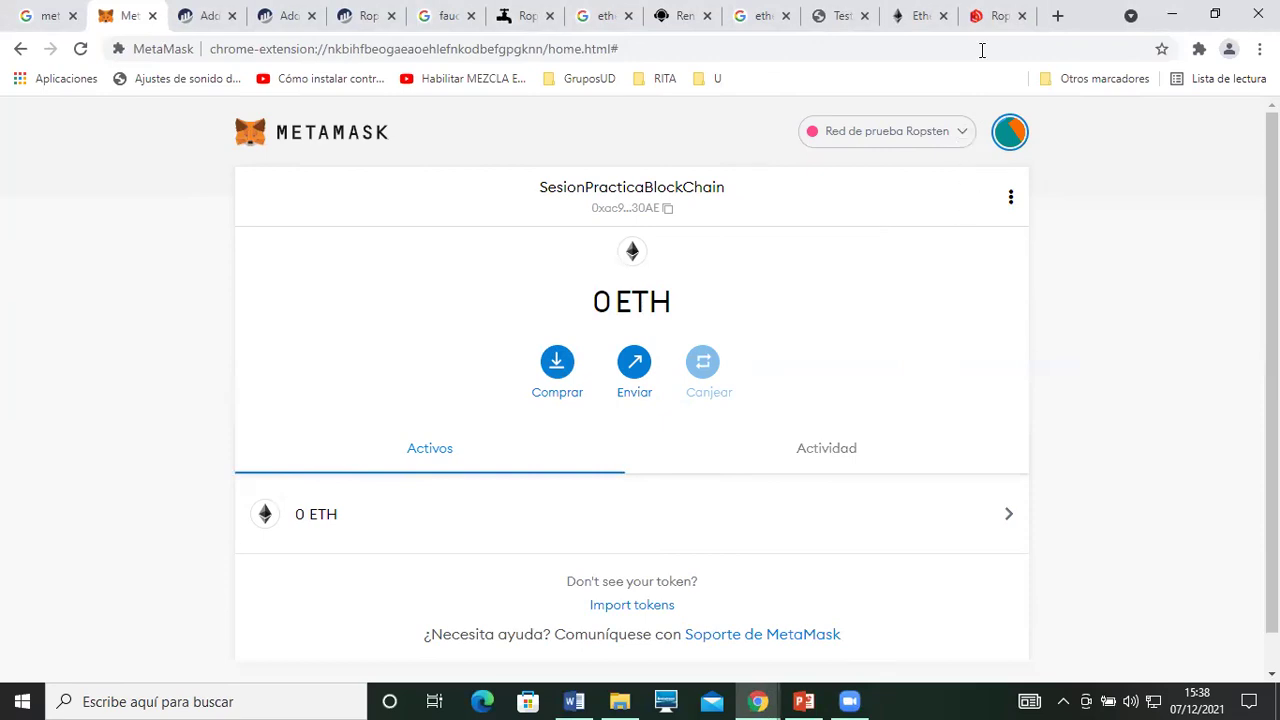
click(995, 16)
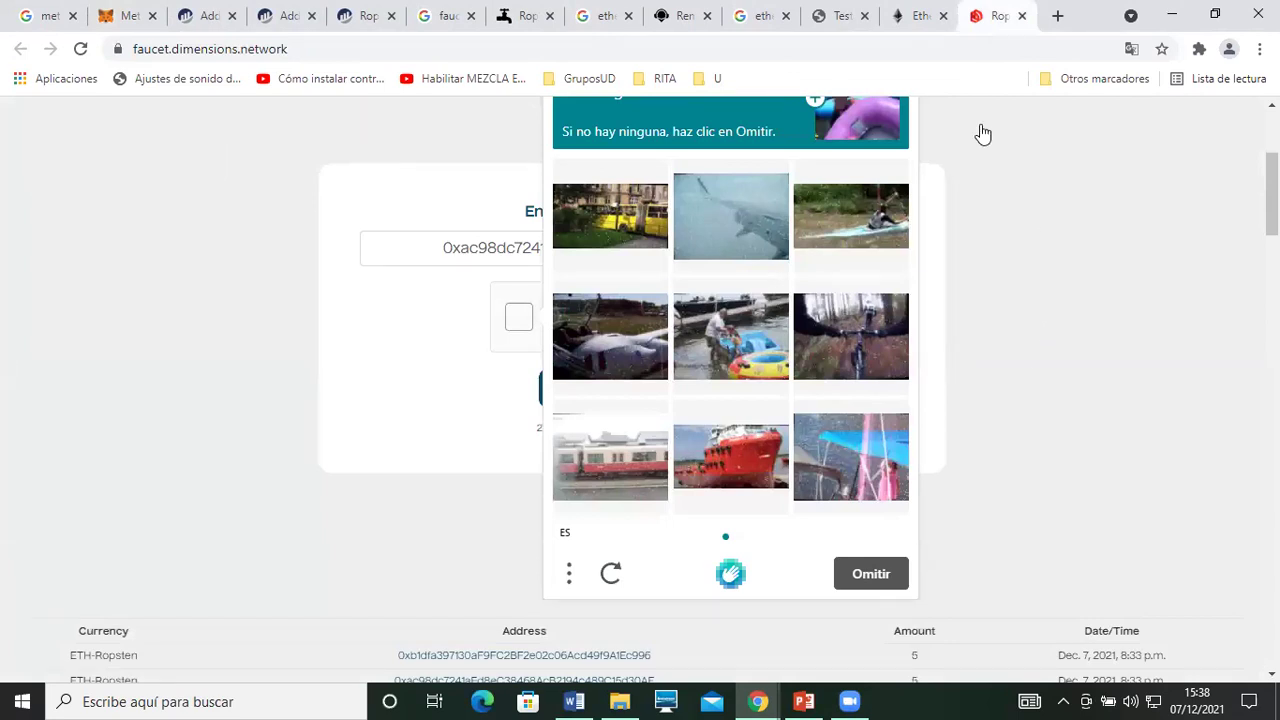
Dismiss the hCaptcha image challenge on the Ropsten faucet.
click(1088, 440)
scroll(1272, 200, down, 1)
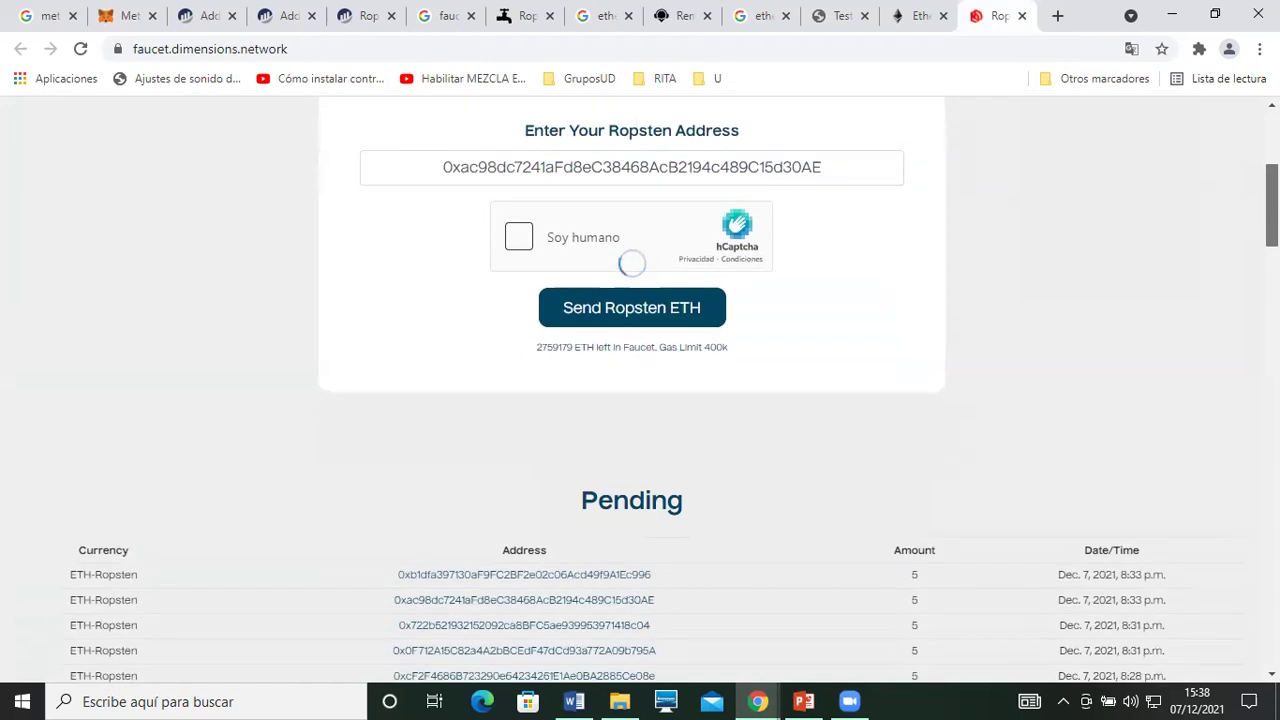
scroll(632, 390, up, 2)
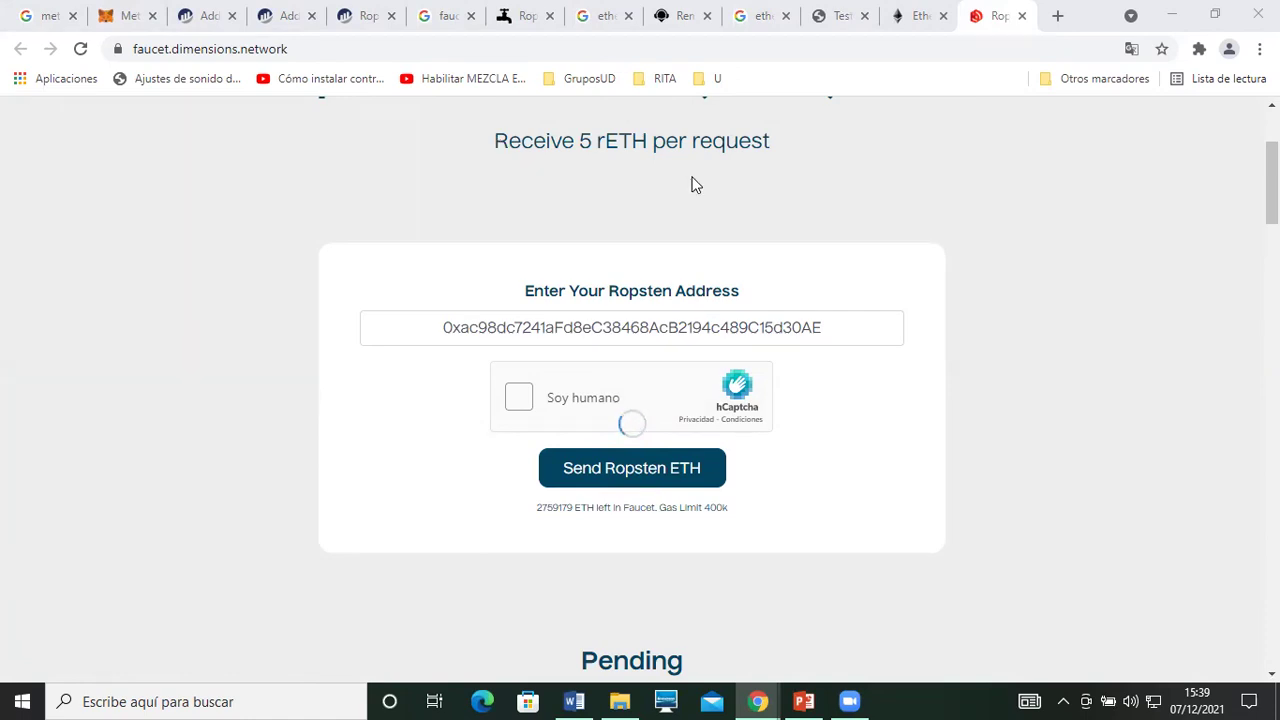
Copy the account's wallet address in MetaMask and return to the faucet page.
click(125, 12)
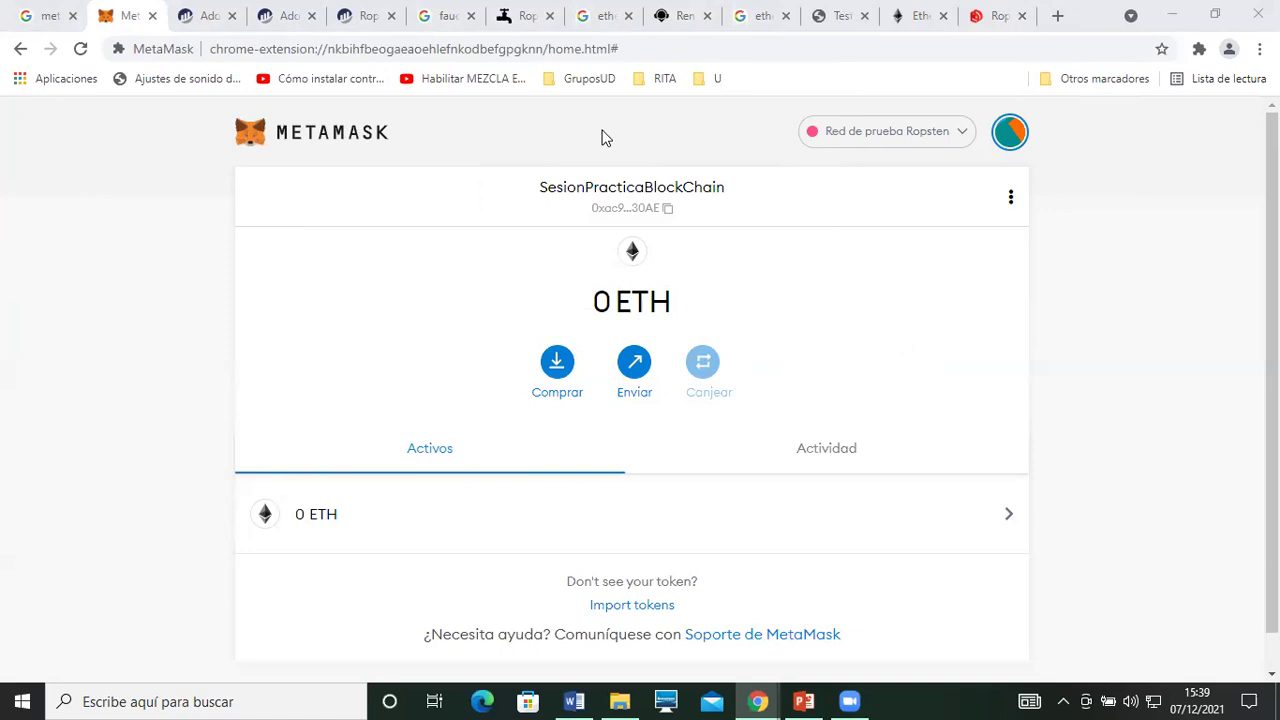
click(826, 184)
key(ctrl+9)
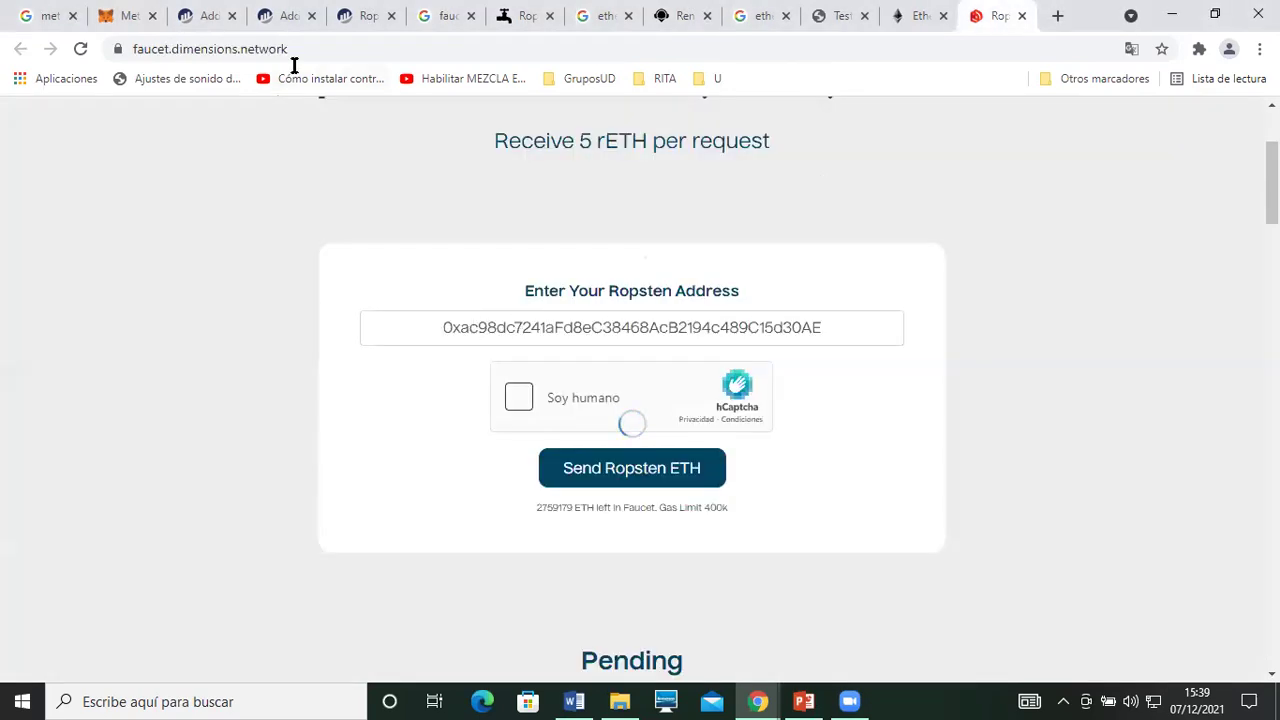
click(335, 56)
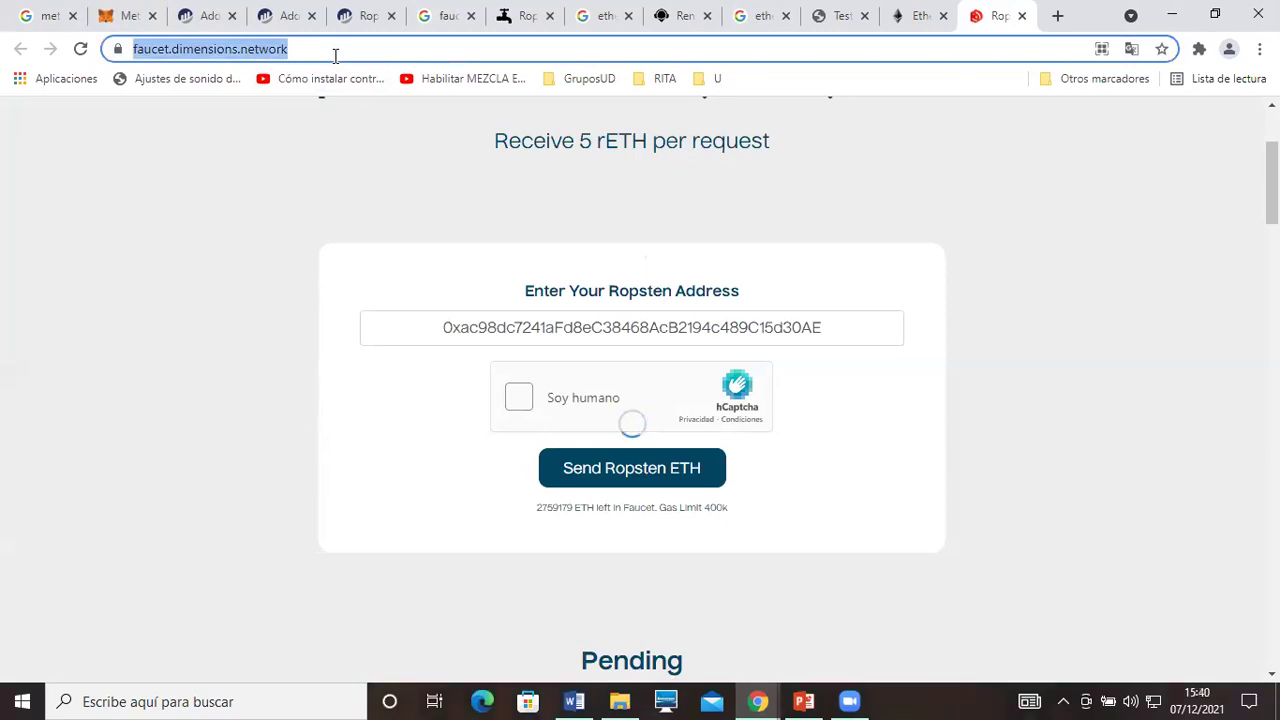
Reload the faucet page by re-entering its URL so the form resets.
key(ctrl+x)
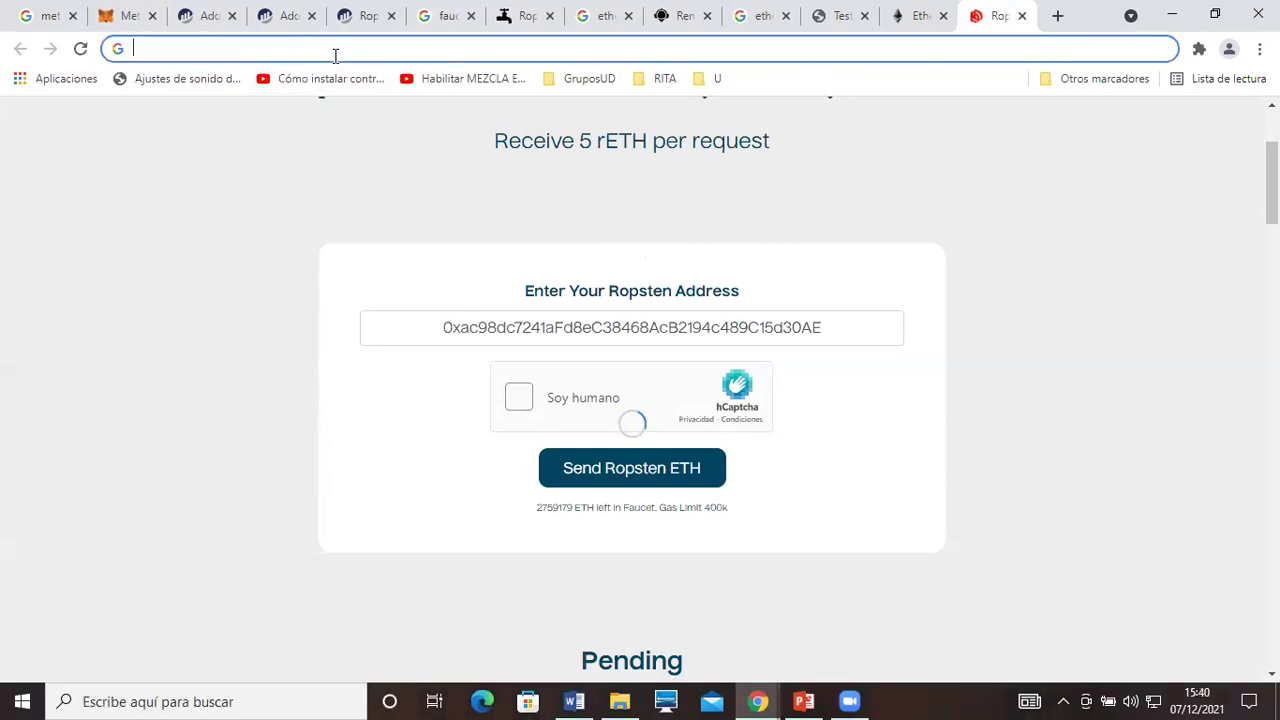
key(ctrl+v)
key(Return)
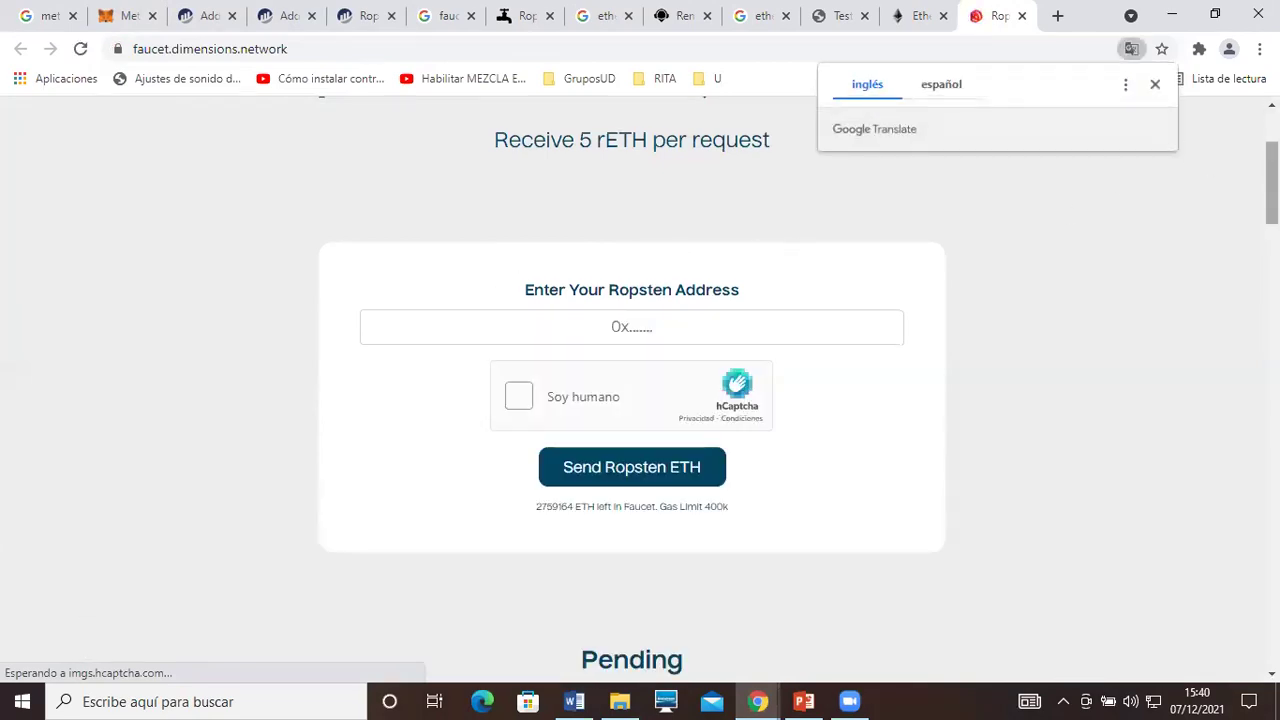
scroll(640, 400, down, 5)
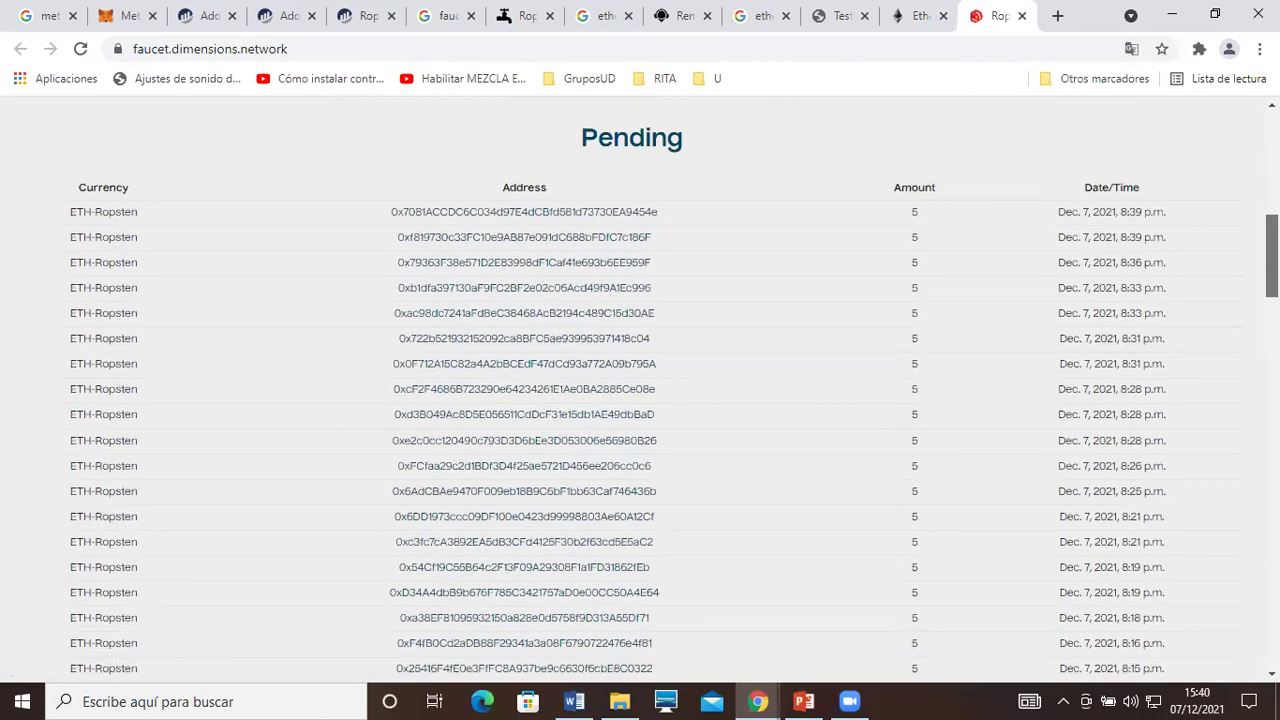
scroll(640, 400, up, 1)
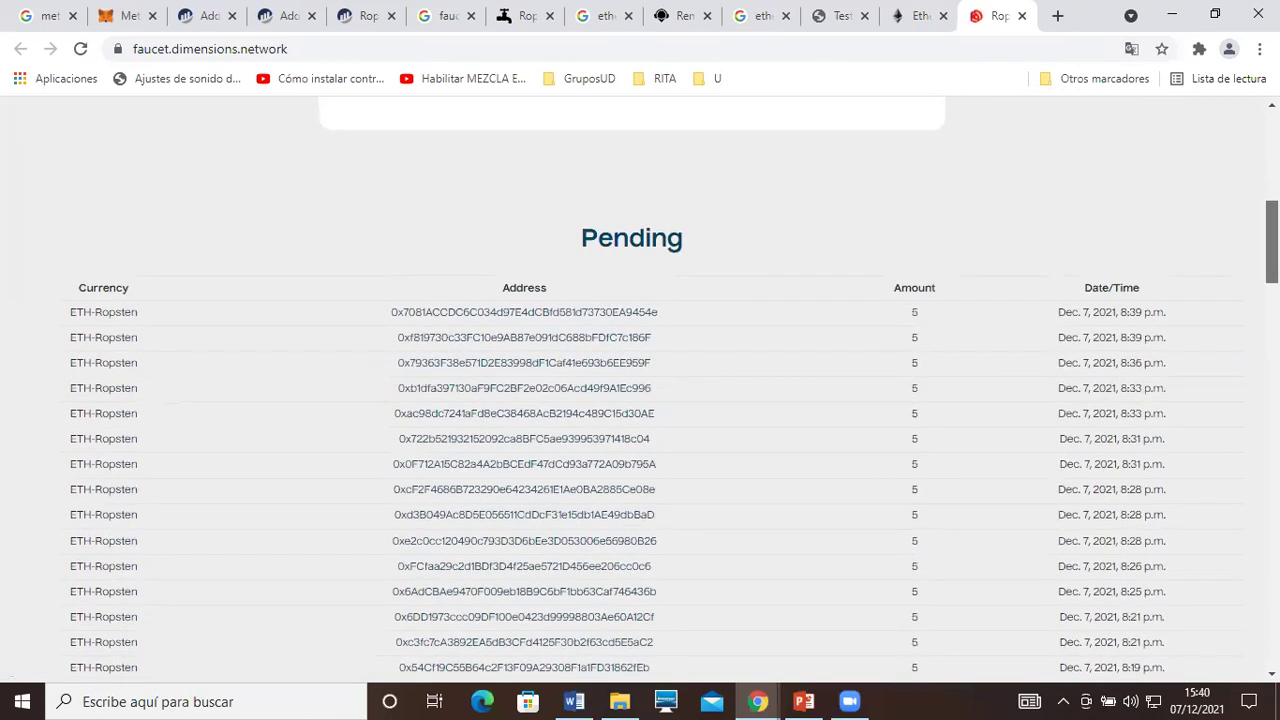
scroll(640, 400, up, 4)
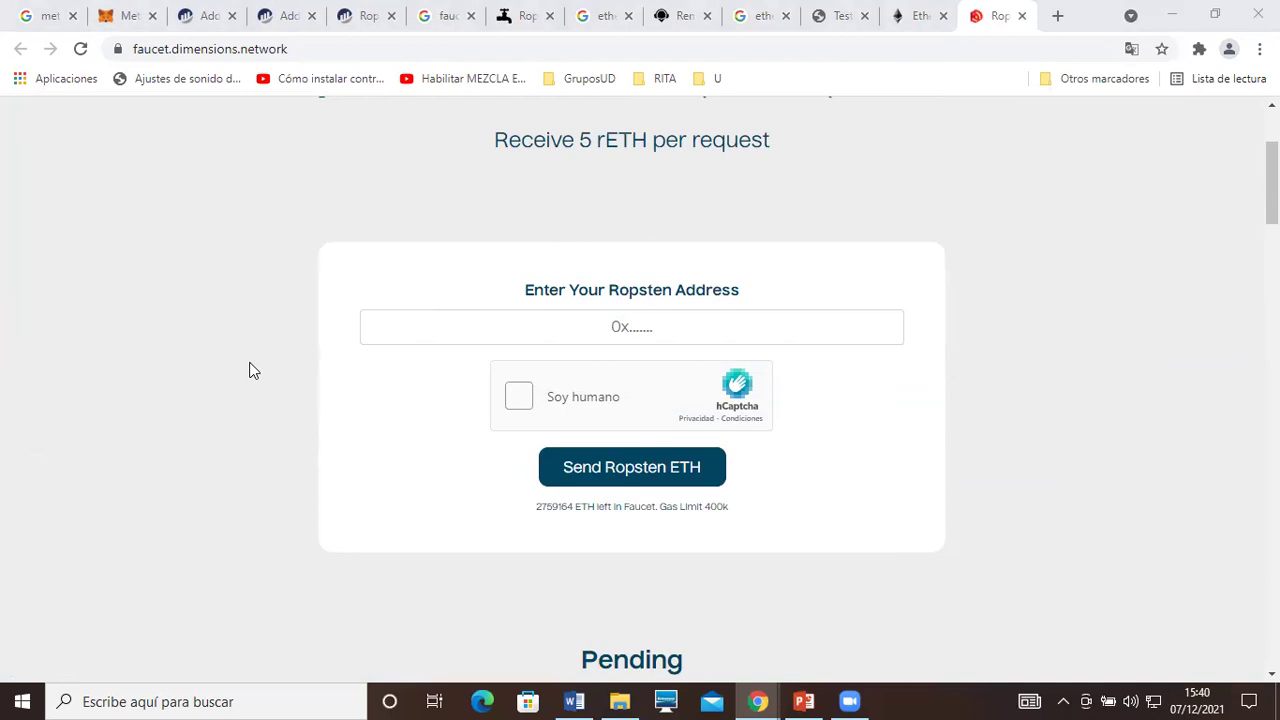
Copy the Ropsten account's wallet address again from MetaMask.
click(200, 328)
click(118, 12)
click(617, 207)
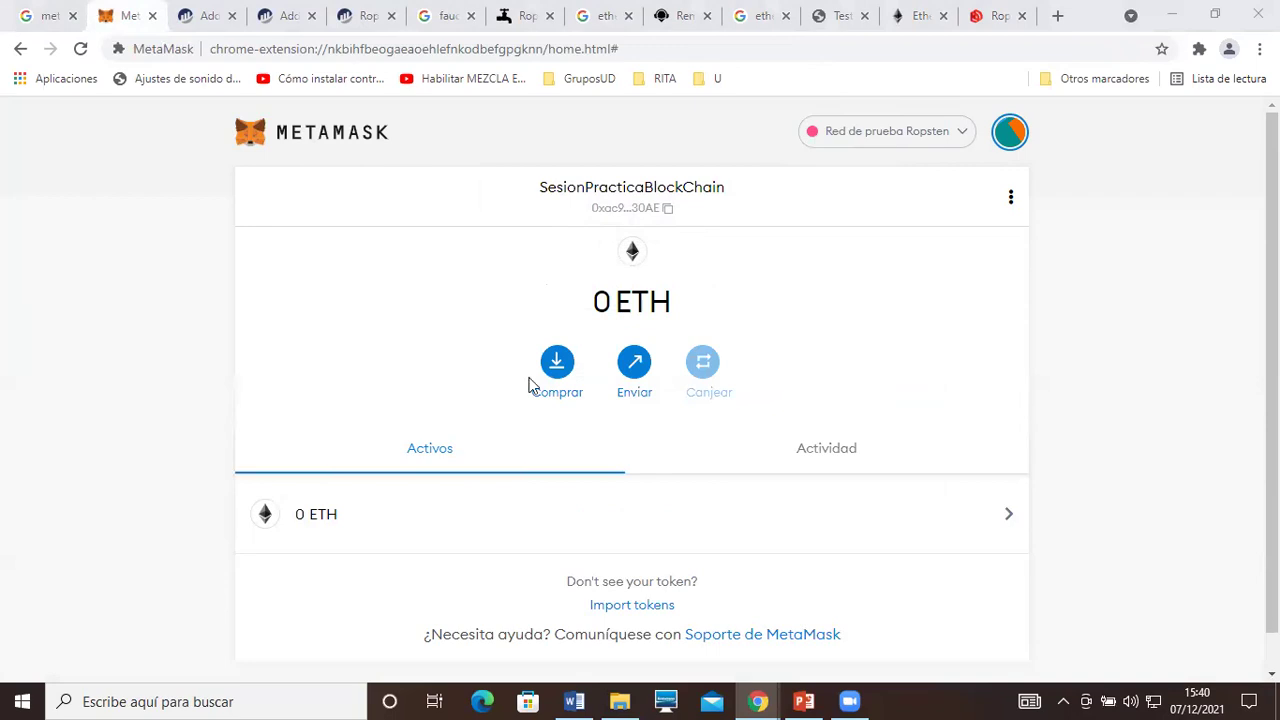
Paste the wallet address into the faucet's Ropsten address field.
click(997, 15)
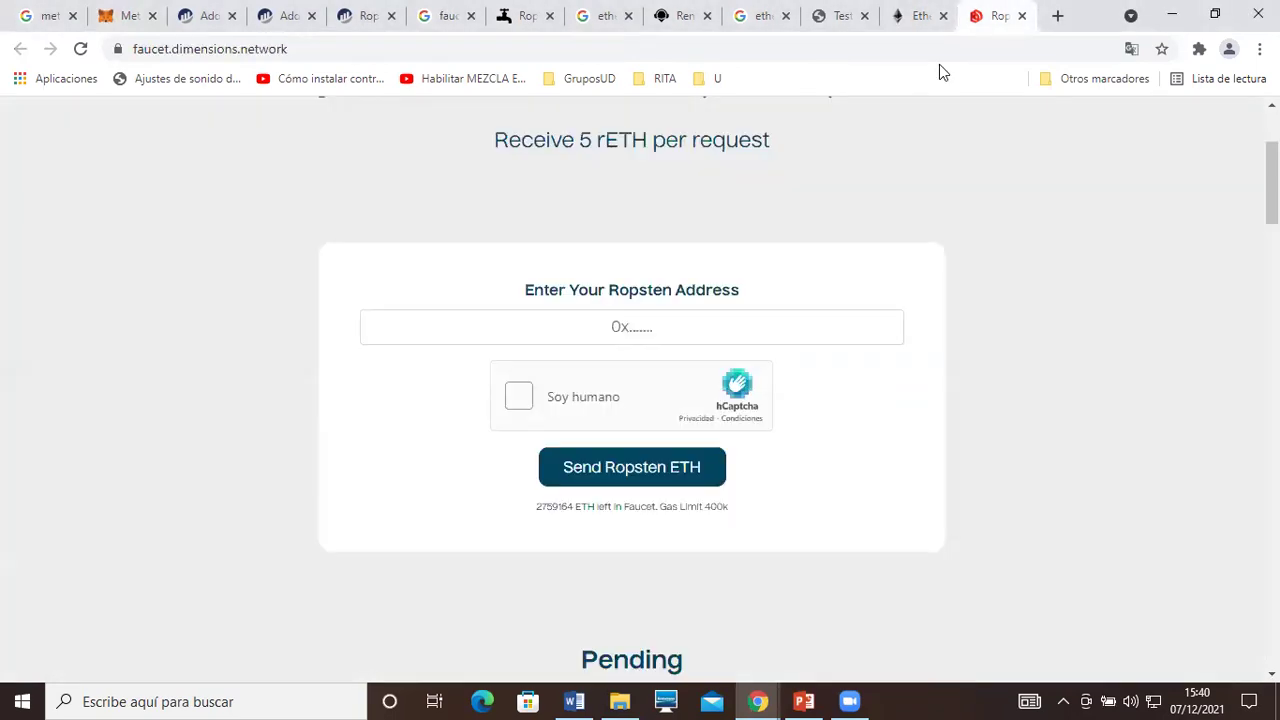
click(615, 331)
key(ctrl+v)
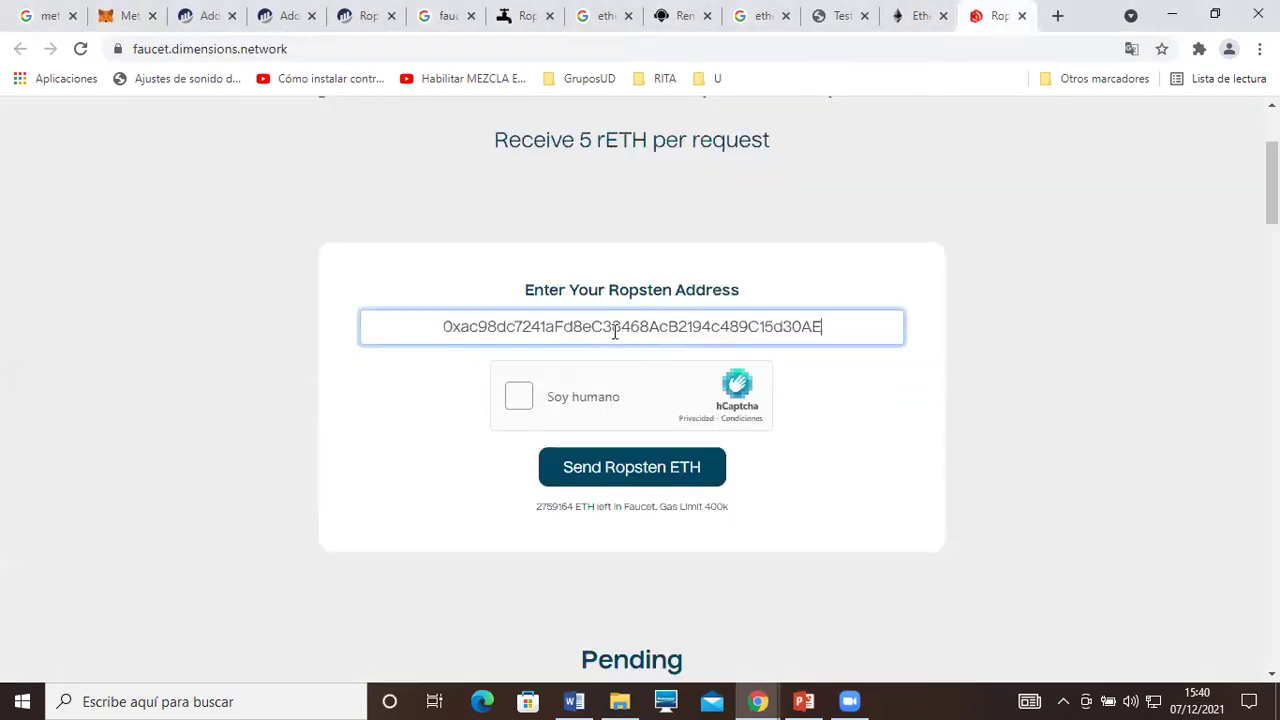
Start the human check and mark the five bus images in the first grid.
click(521, 396)
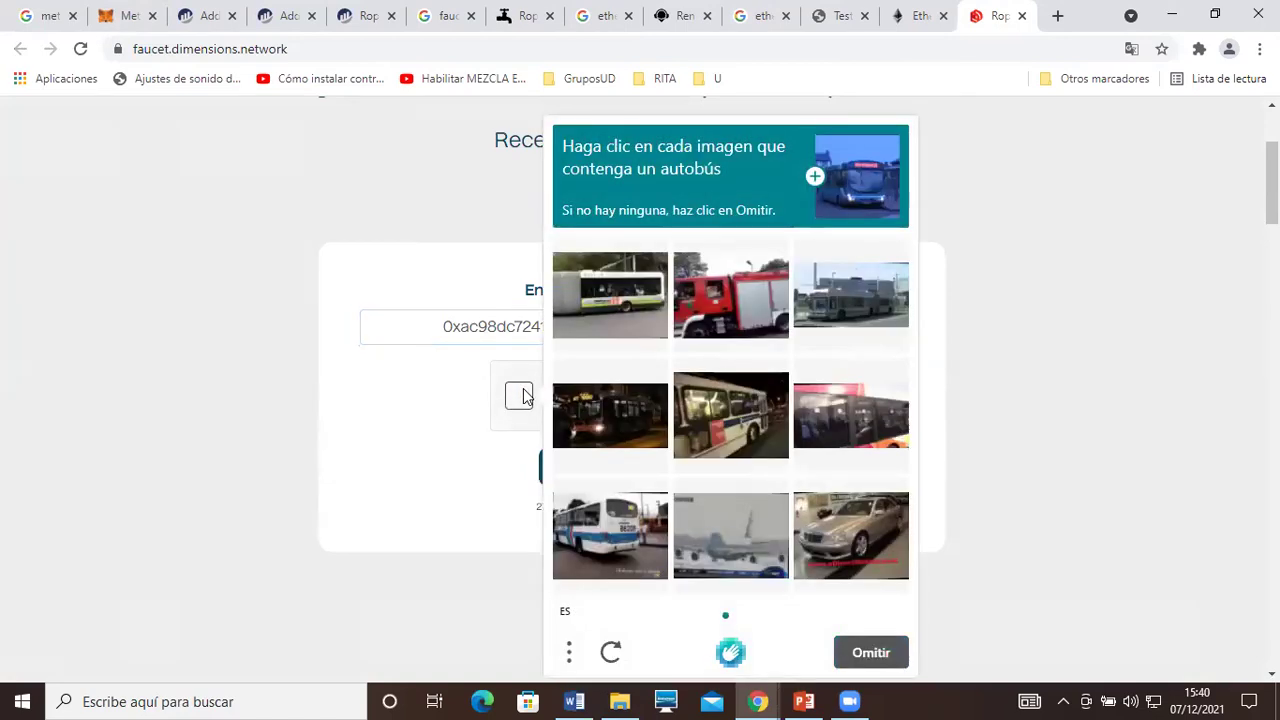
click(609, 307)
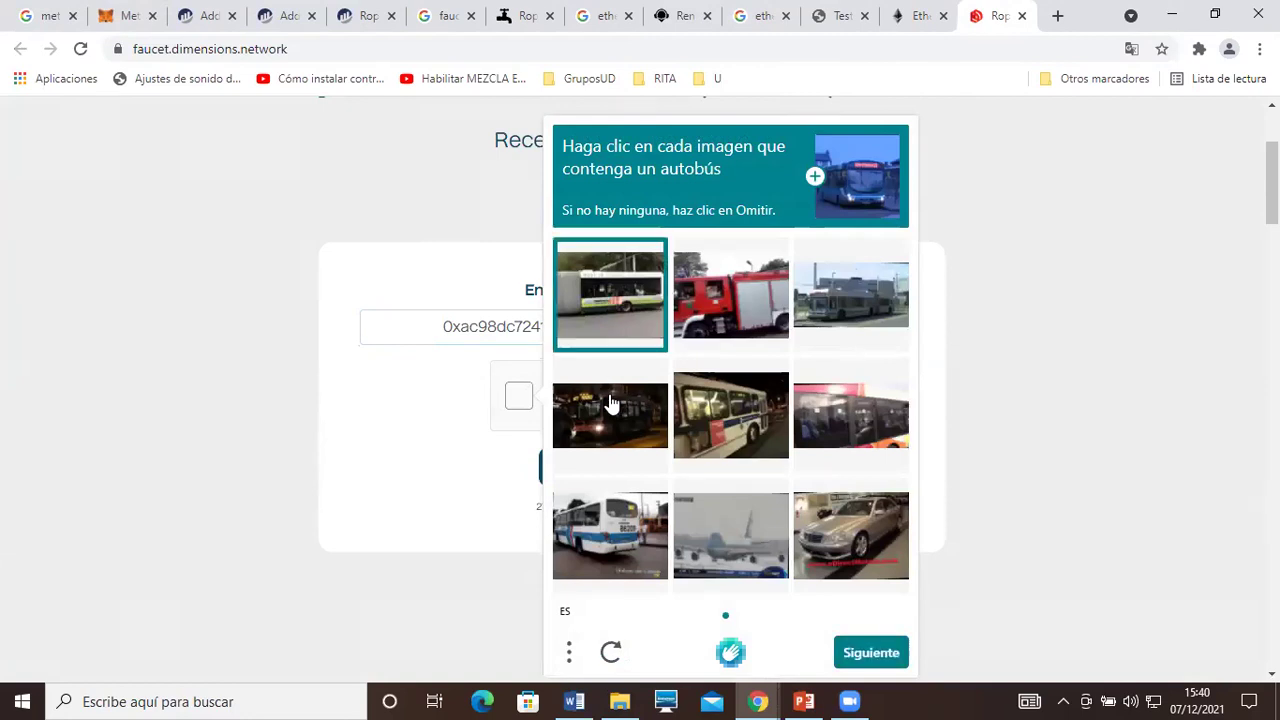
click(629, 432)
click(629, 523)
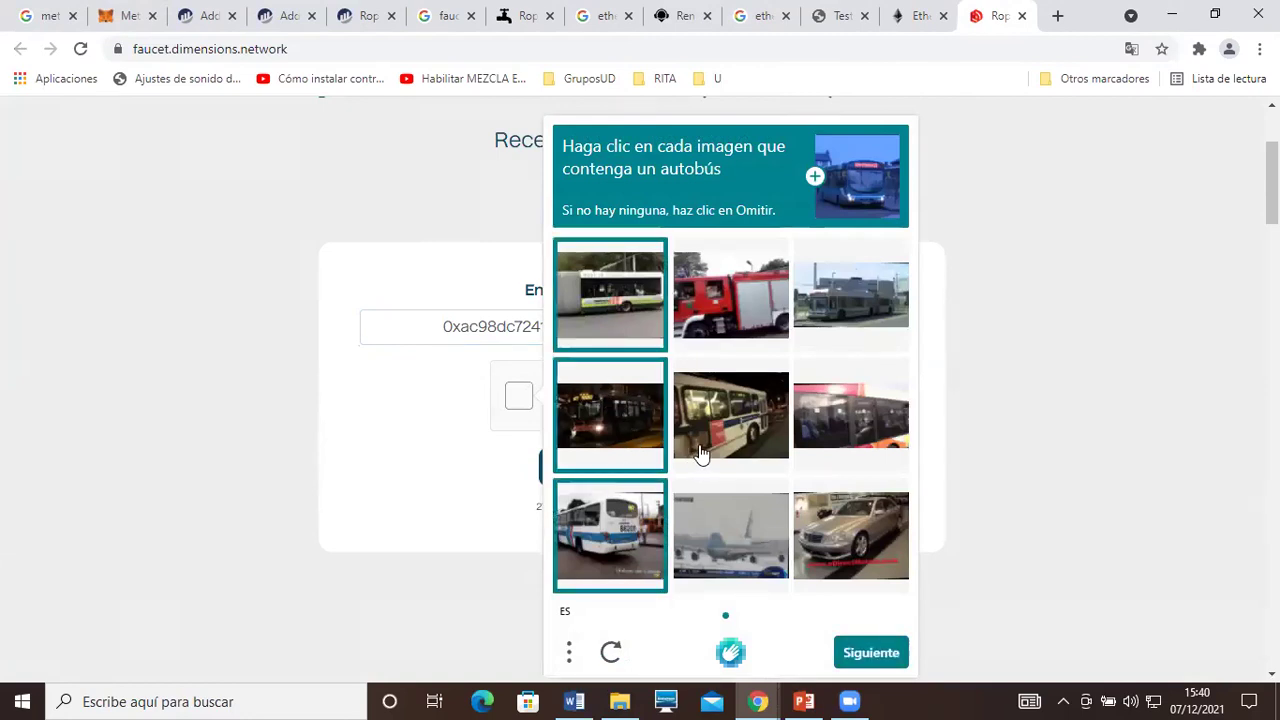
click(845, 308)
click(732, 436)
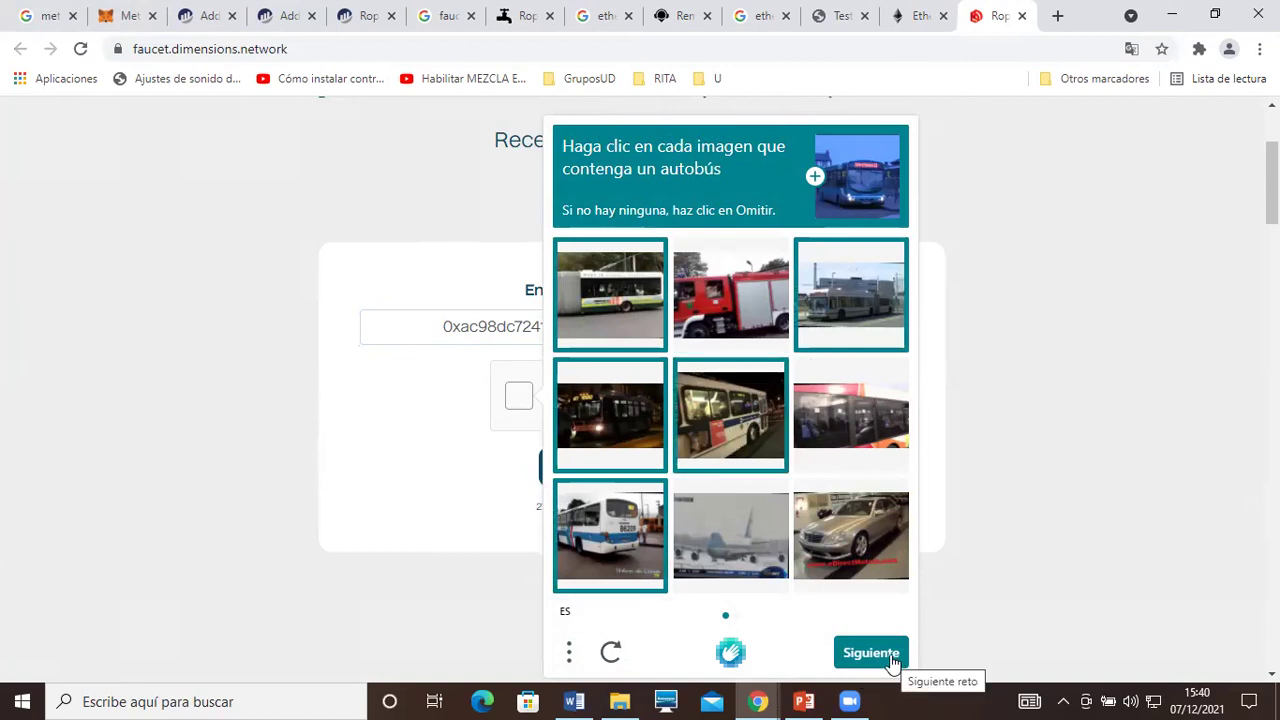
click(857, 653)
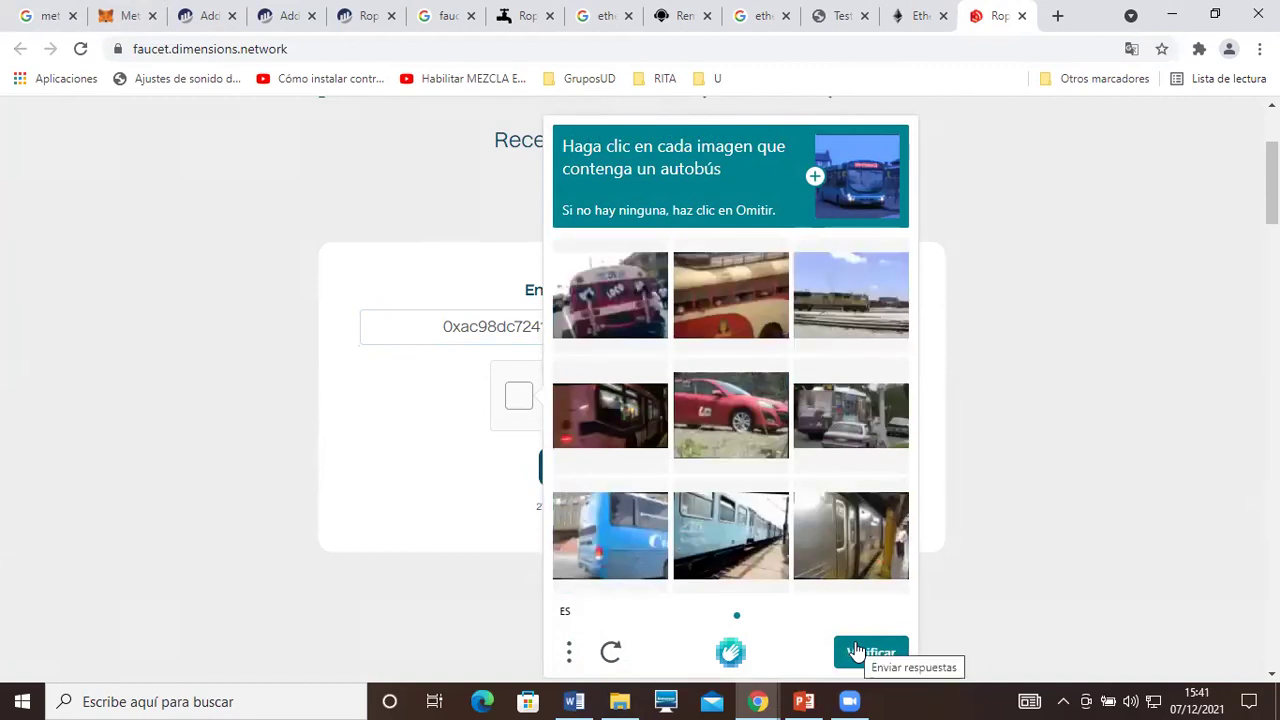
Mark four more bus pictures, verify, request Ropsten ETH, then close the boat challenge.
click(645, 292)
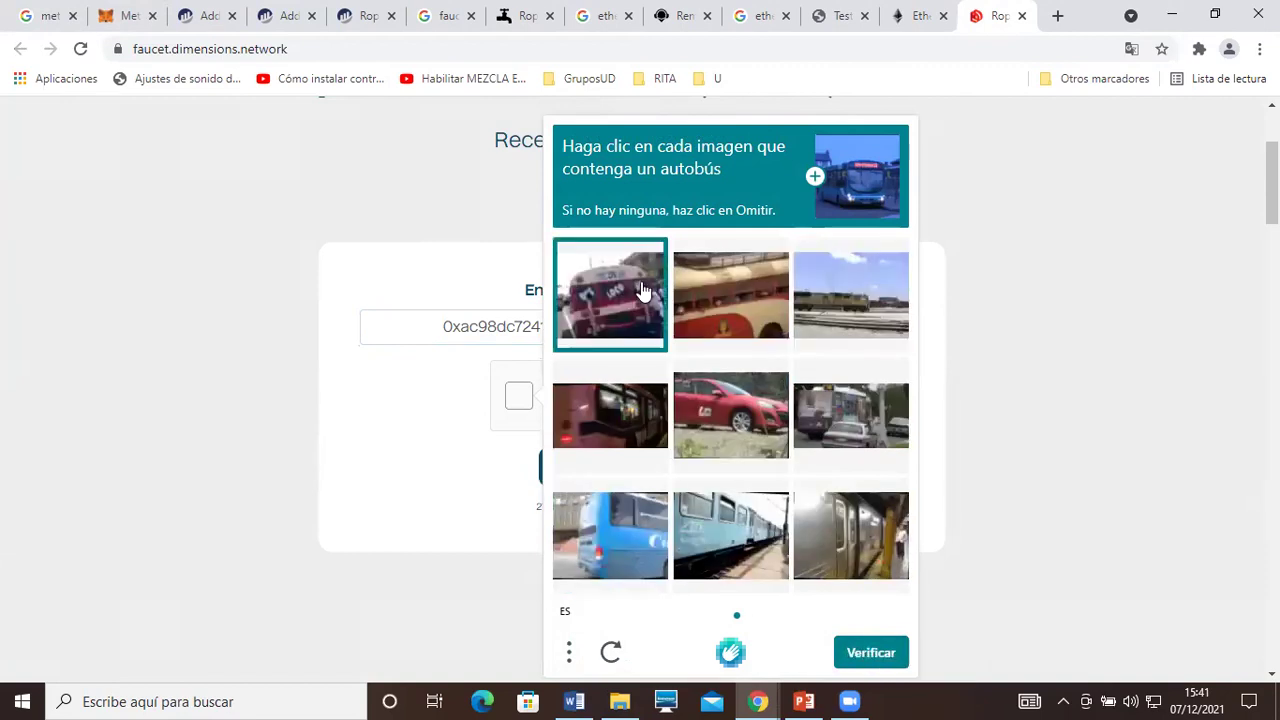
click(622, 562)
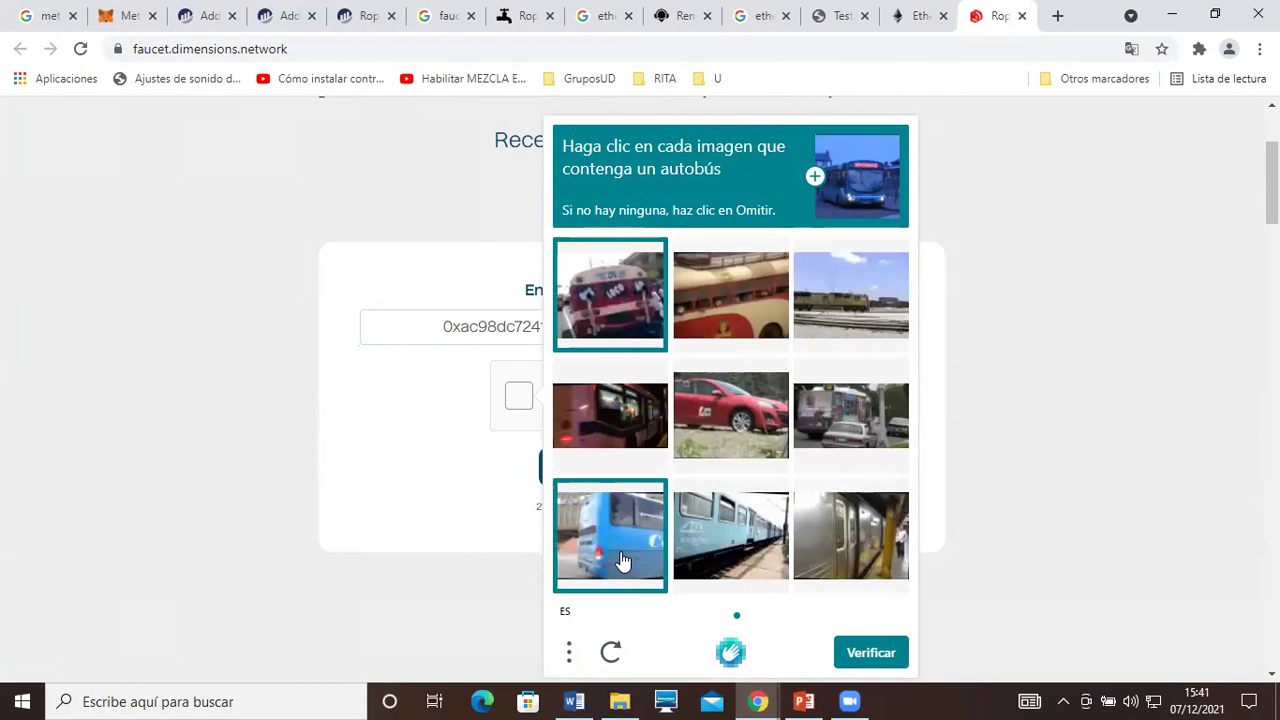
click(630, 402)
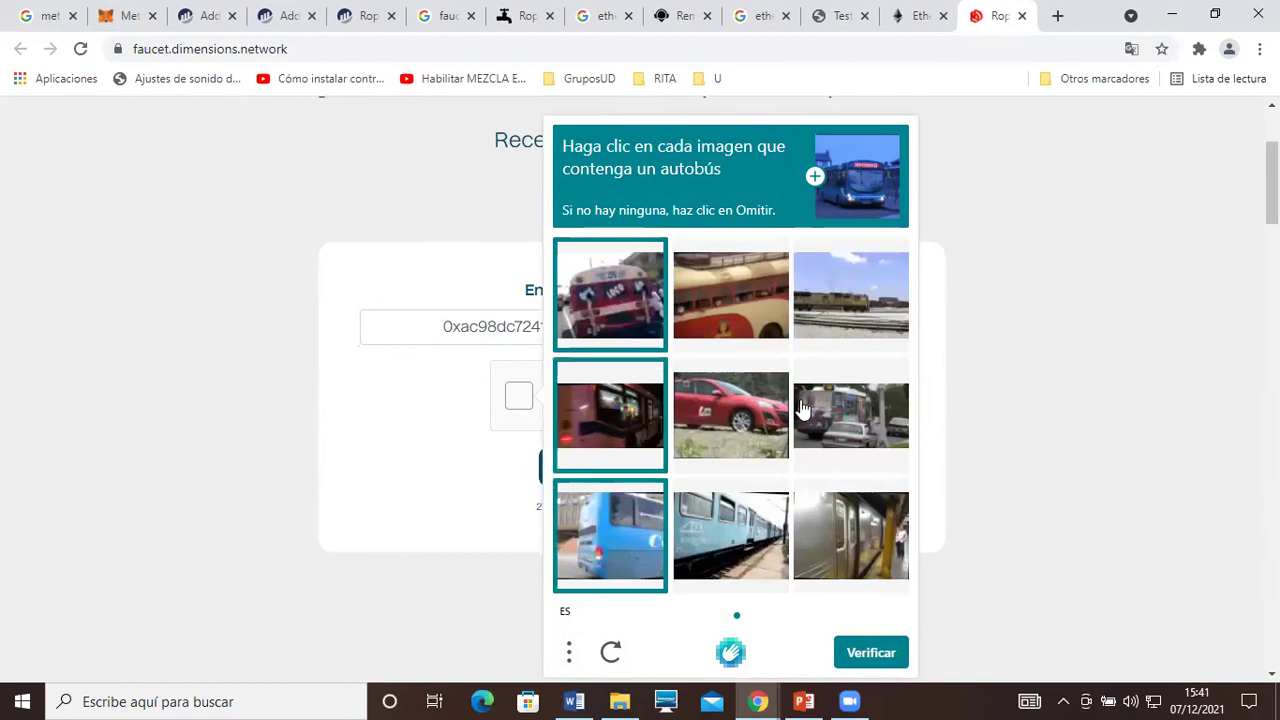
click(818, 408)
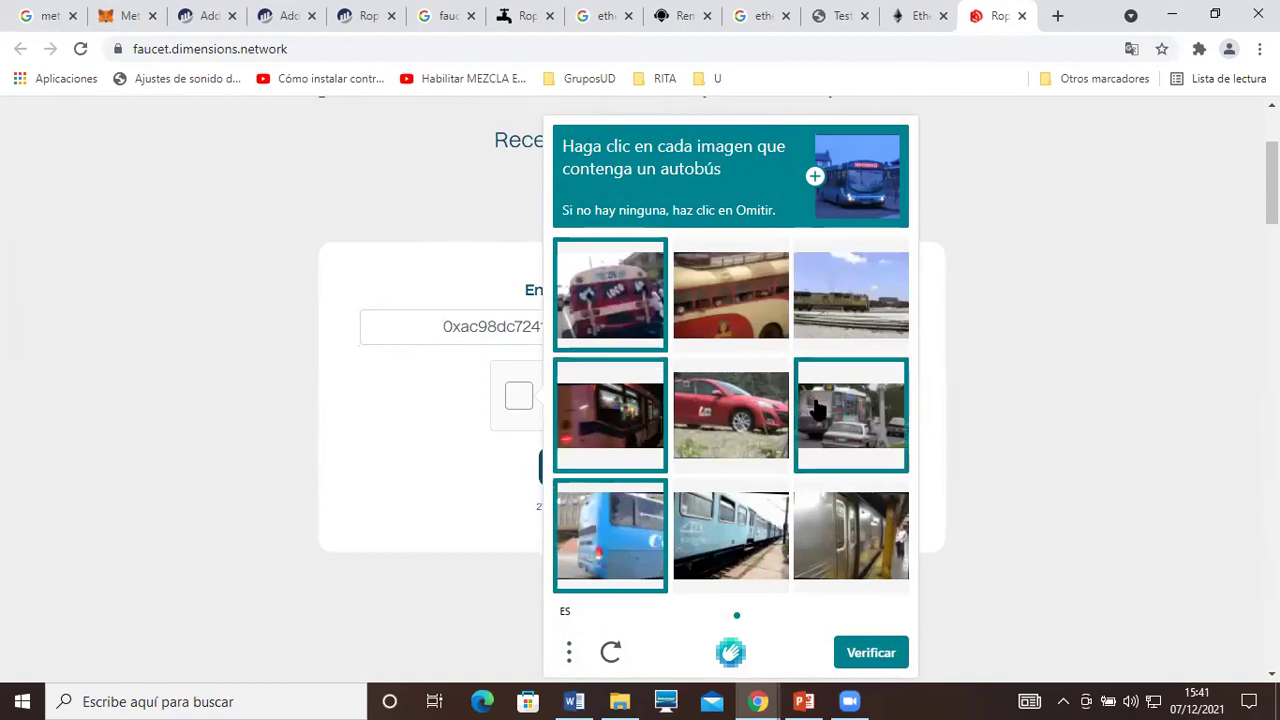
click(868, 655)
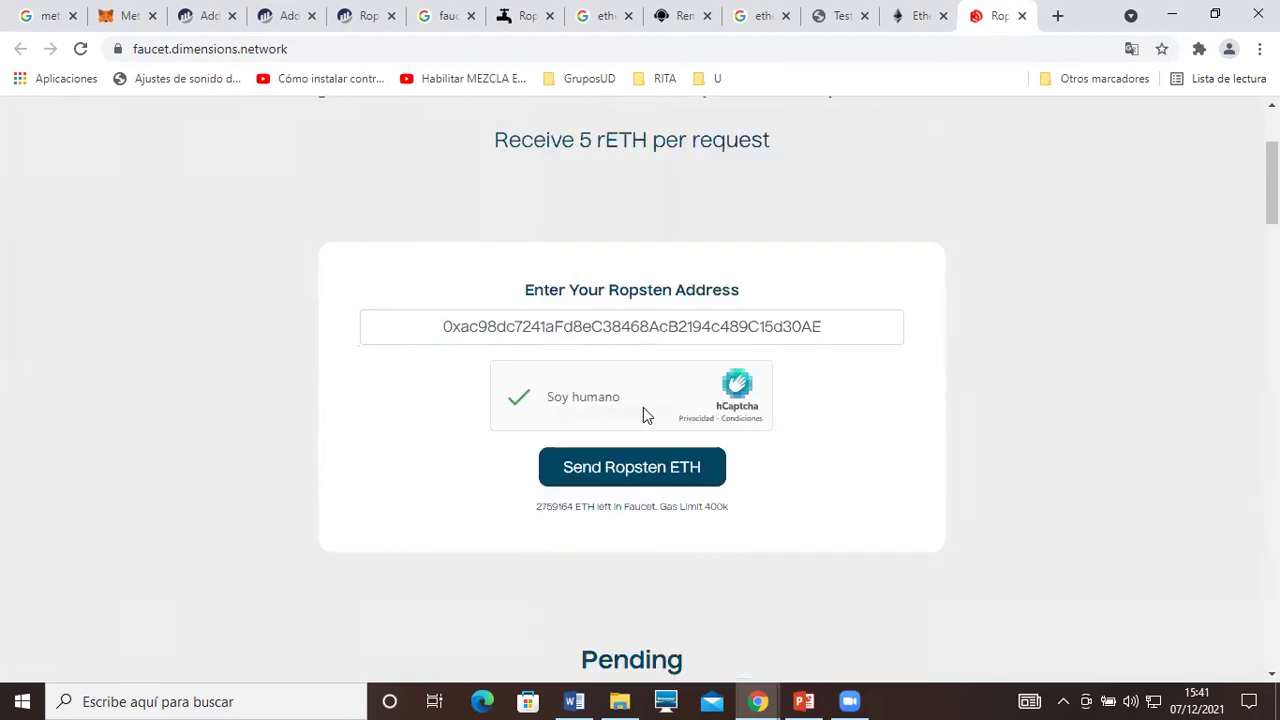
click(638, 470)
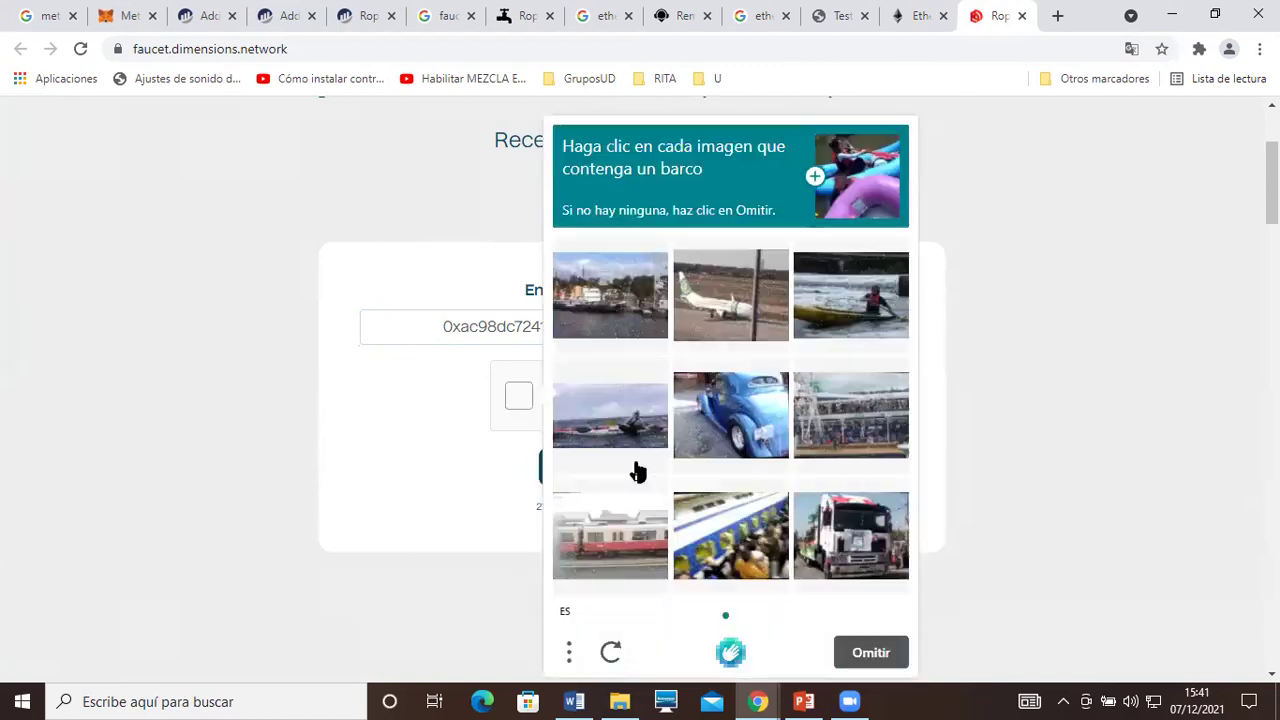
click(980, 495)
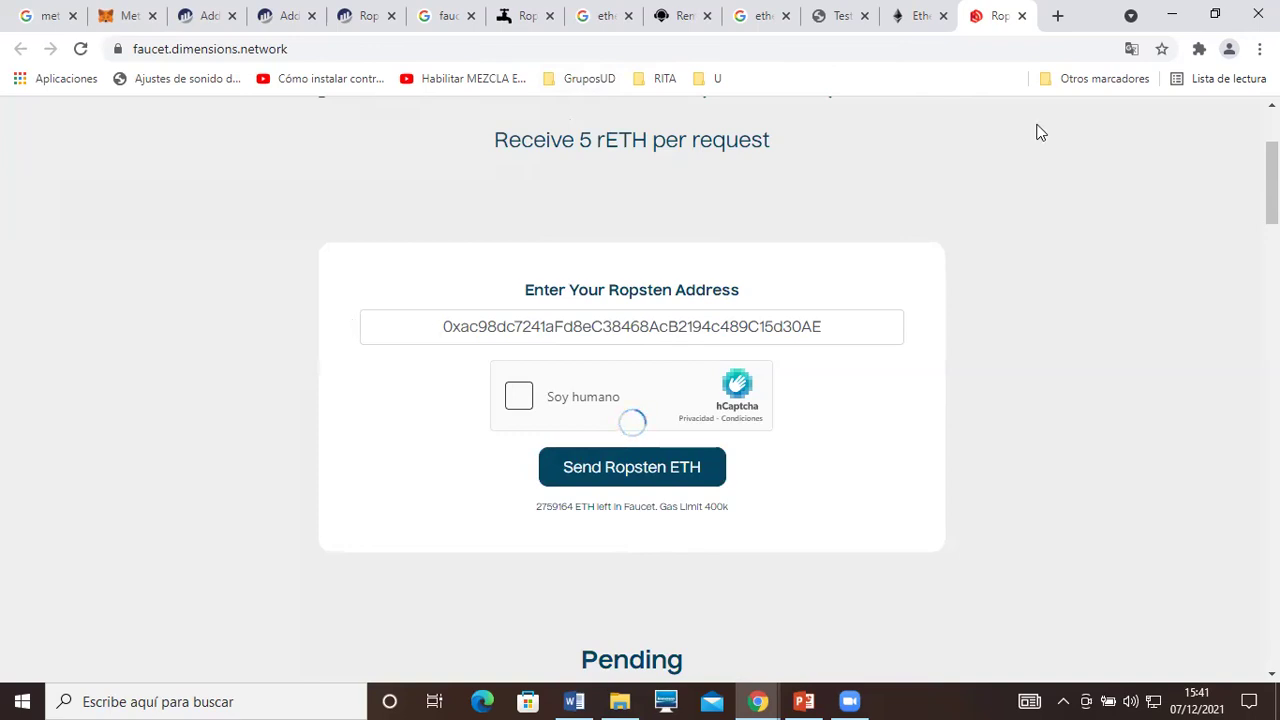
Review the Pending requests and 'Receive 5 rETH per request' subtitle, then close the faucet tab.
scroll(1272, 190, down, 3)
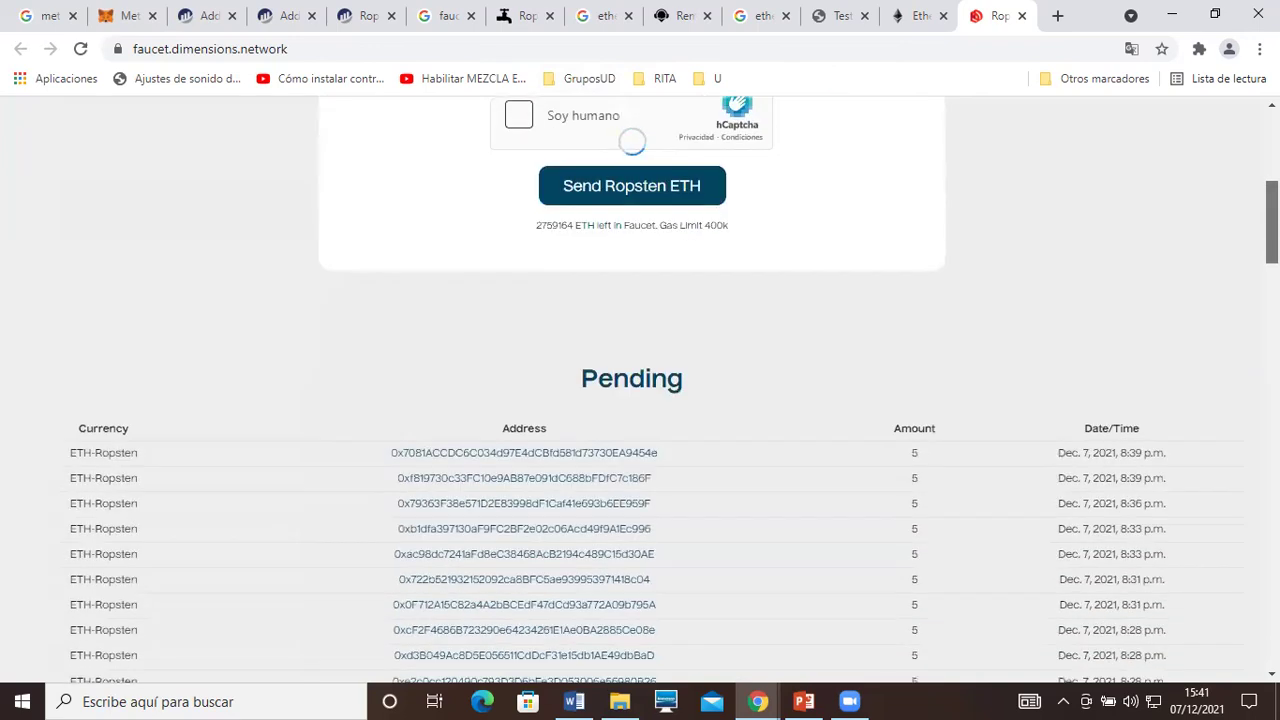
scroll(640, 390, up, 5)
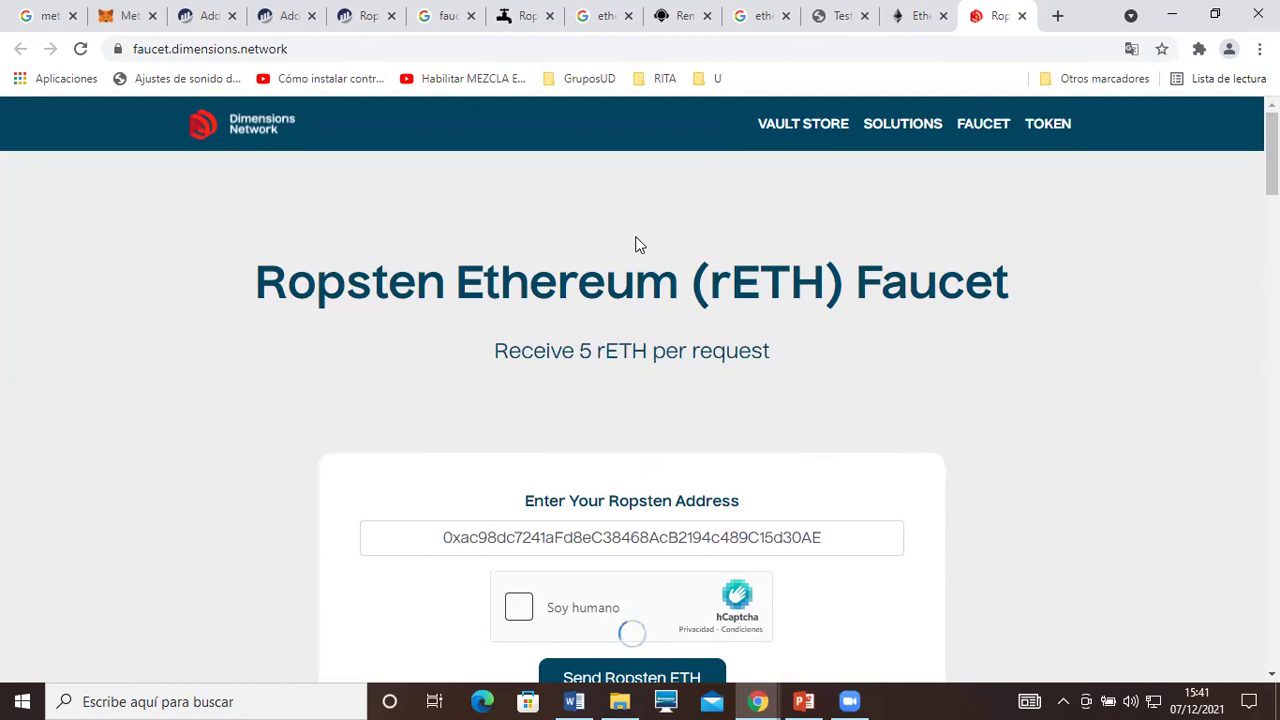
drag(497, 351, 781, 357)
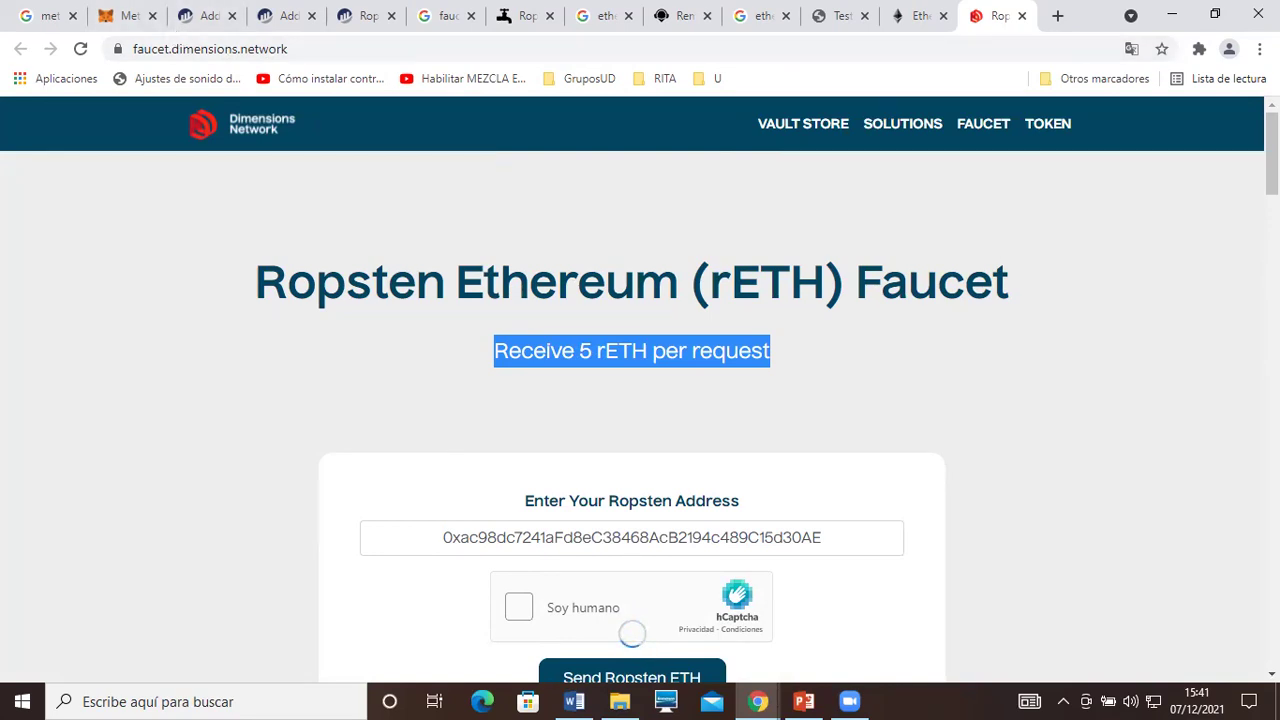
scroll(881, 345, down, 3)
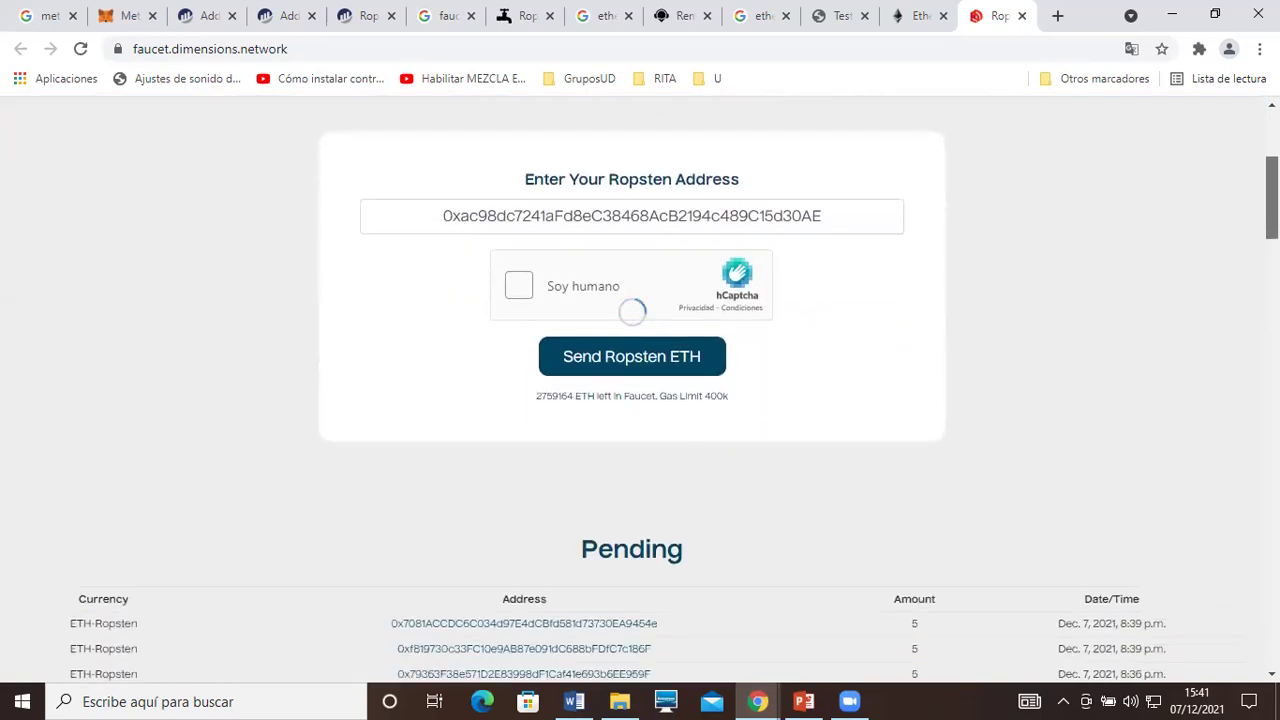
scroll(674, 390, up, 2)
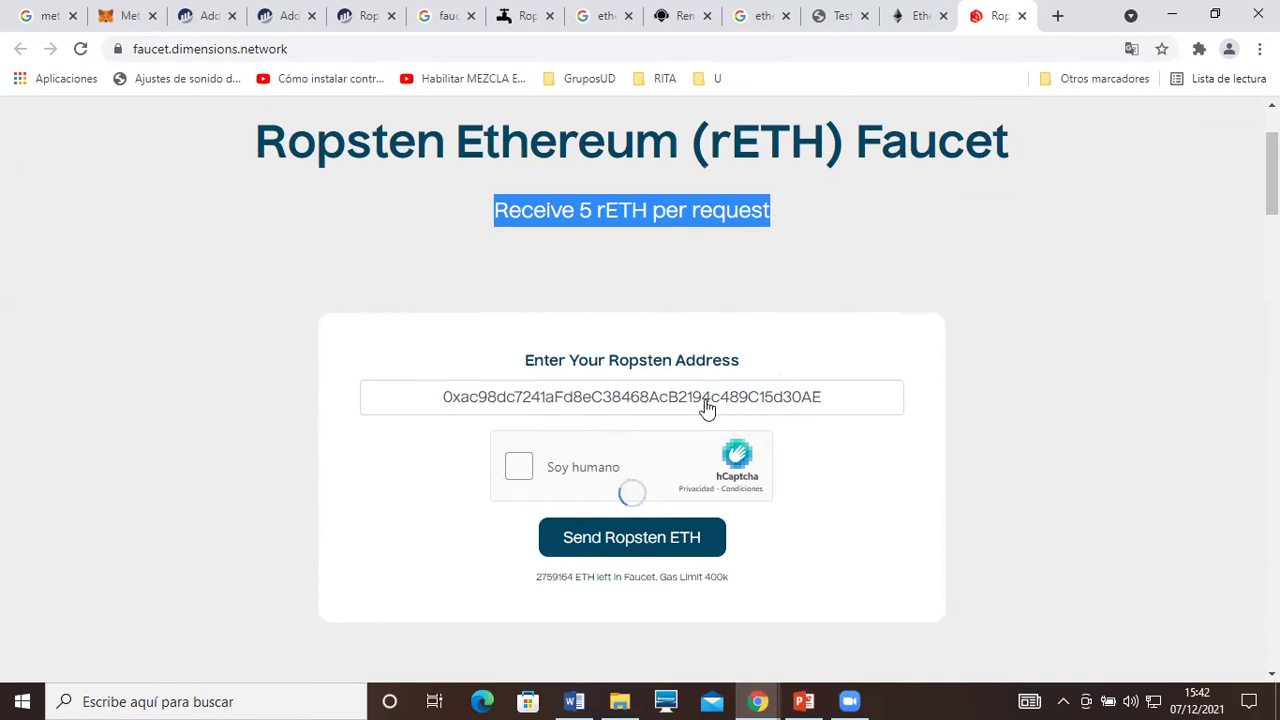
key(ctrl+w)
key(ctrl+w)
key(ctrl+w)
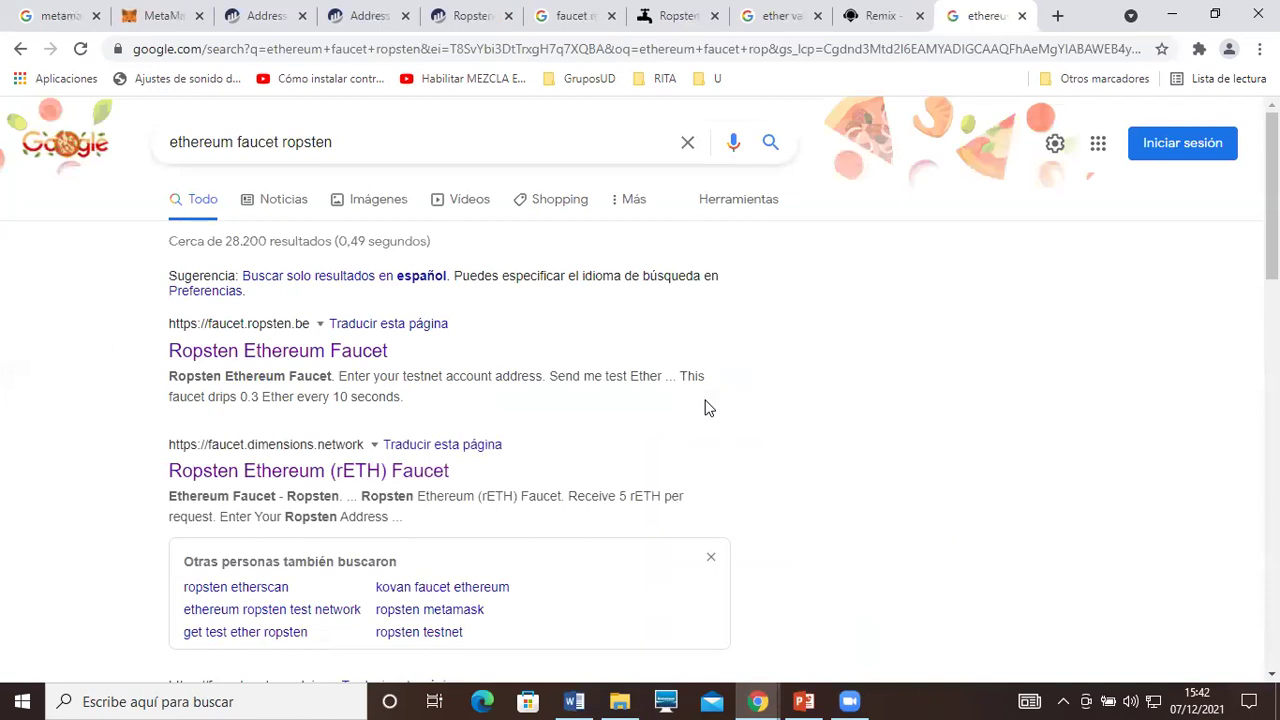
Reopen the Dimensions Network faucet from Chrome's history in a new tab.
key(ctrl+t)
key(ctrl+a)
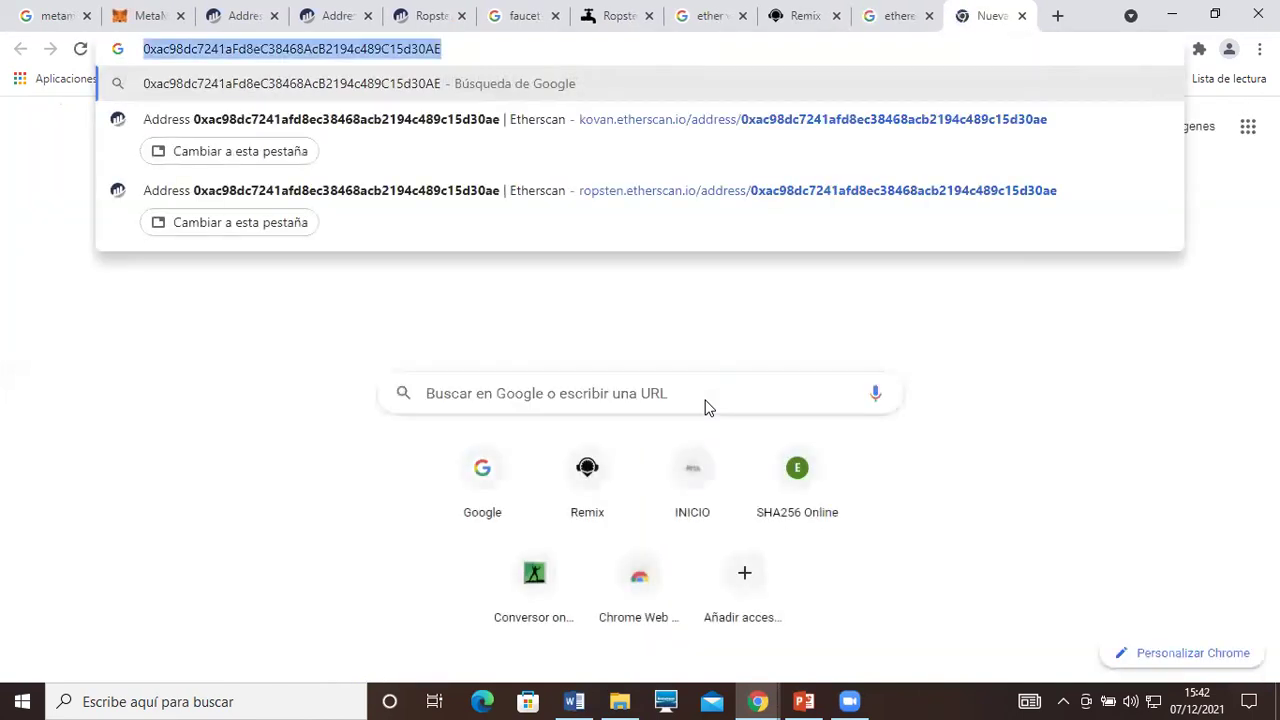
key(BackSpace)
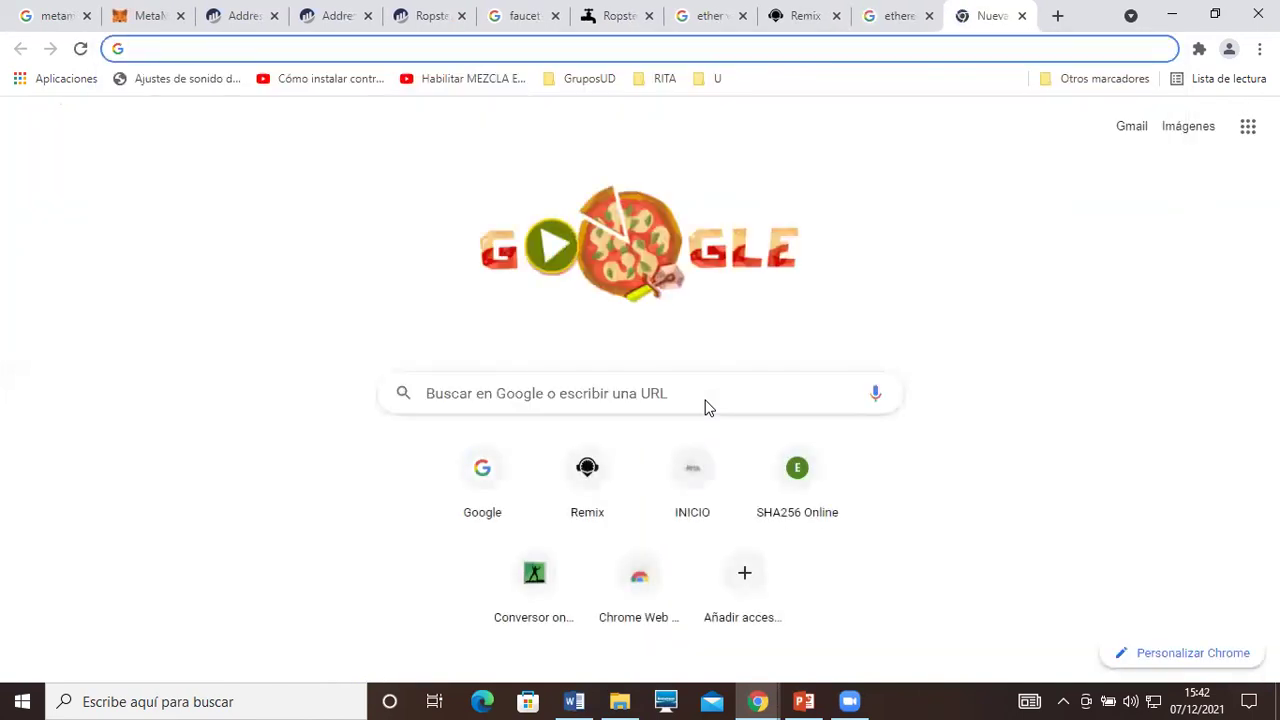
key(ctrl+h)
click(534, 261)
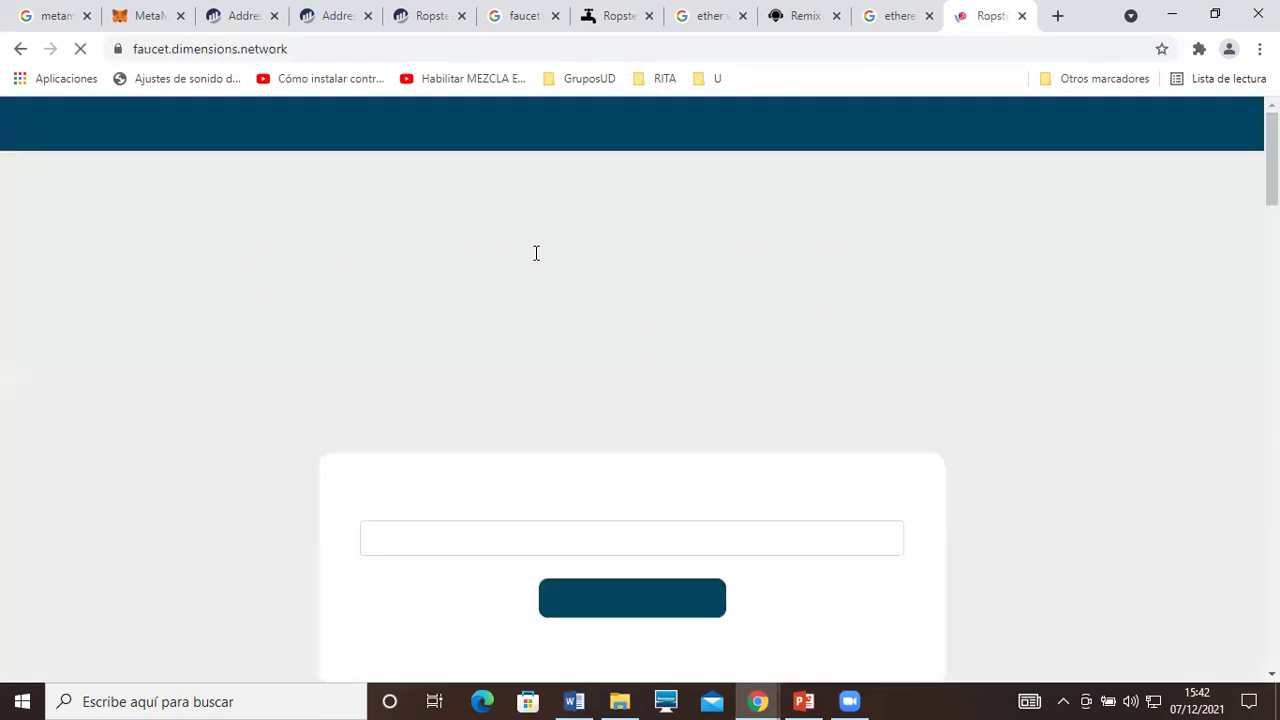
Check the MetaMask balance, paste the wallet address into the faucet, and start hCaptcha.
click(147, 15)
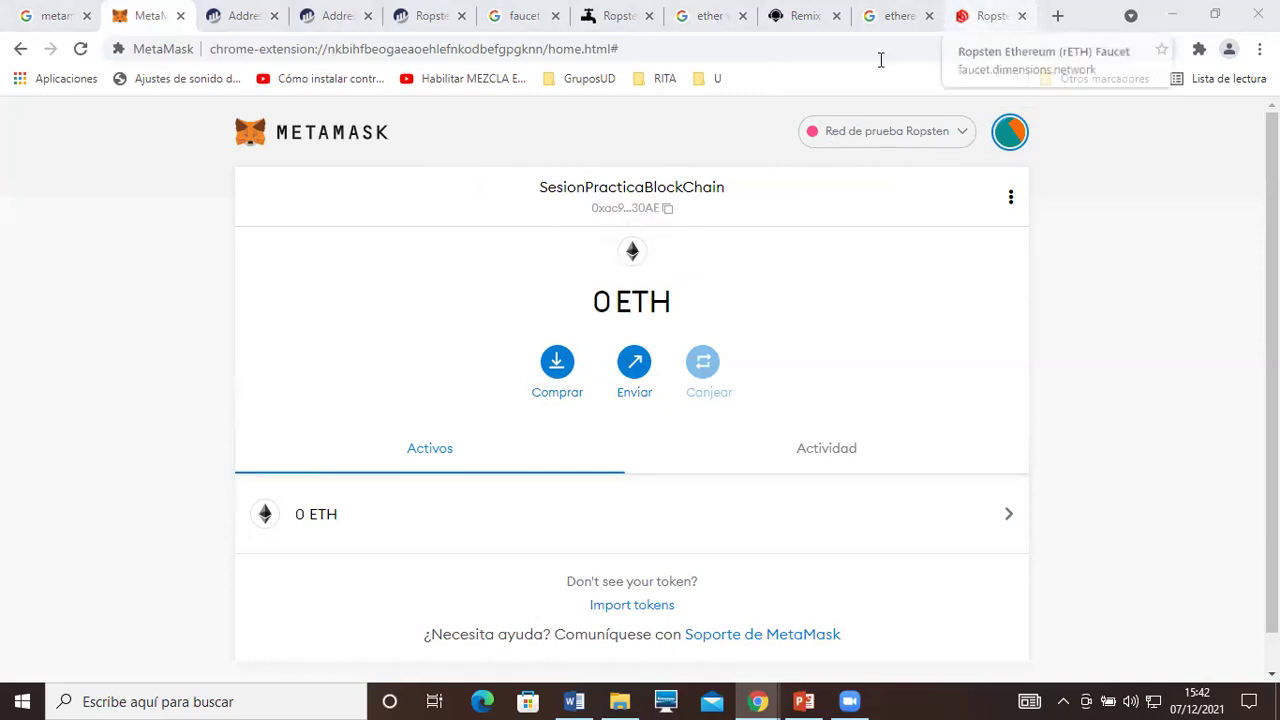
click(990, 15)
click(625, 537)
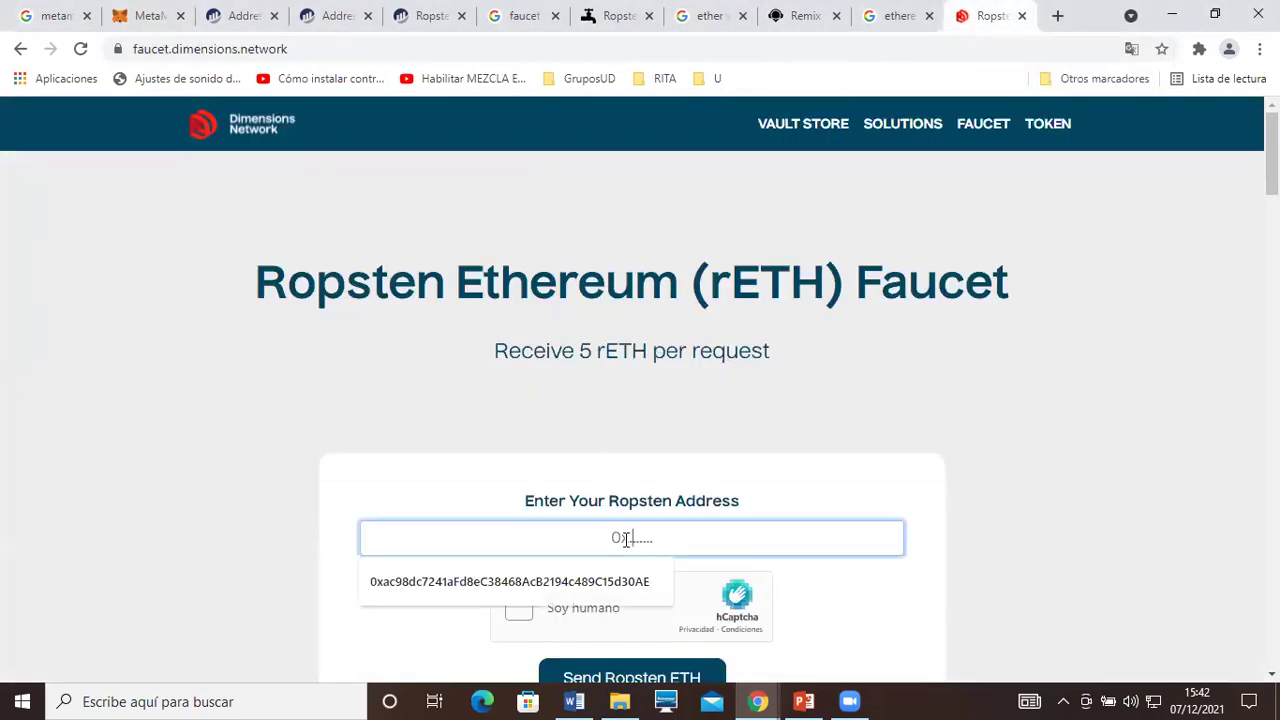
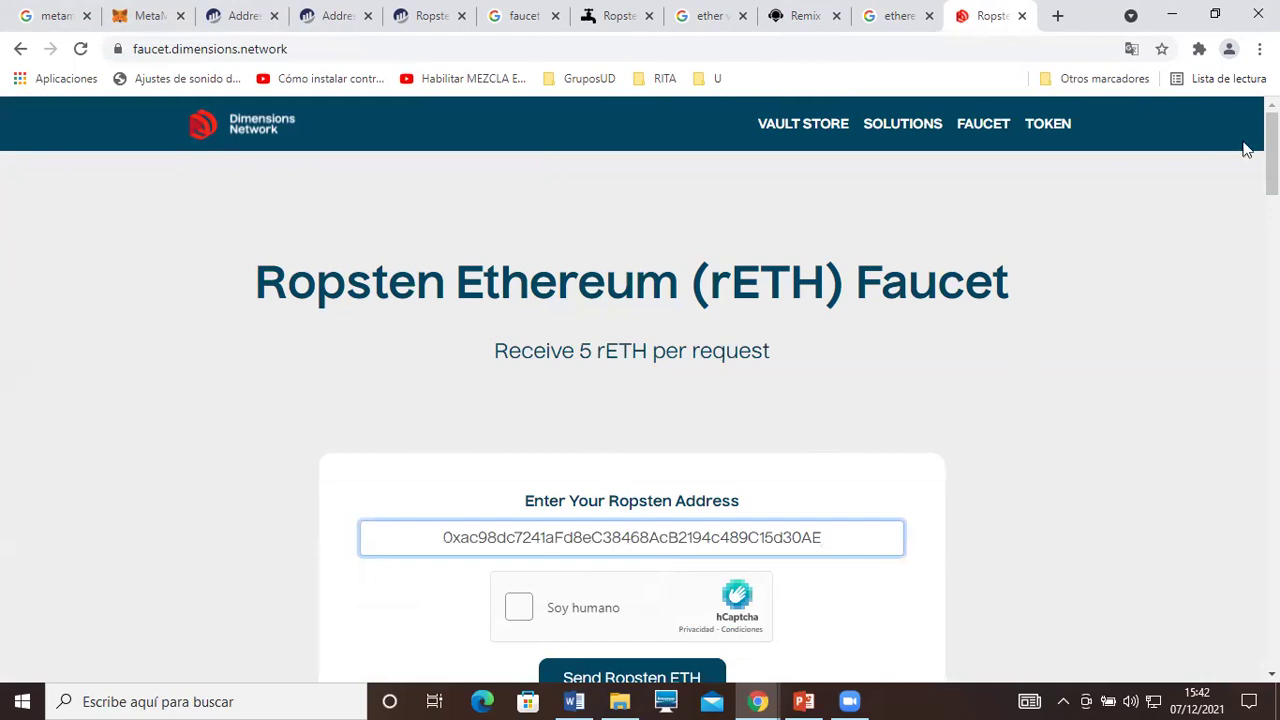
scroll(1270, 150, down, 4)
scroll(594, 189, up, 1)
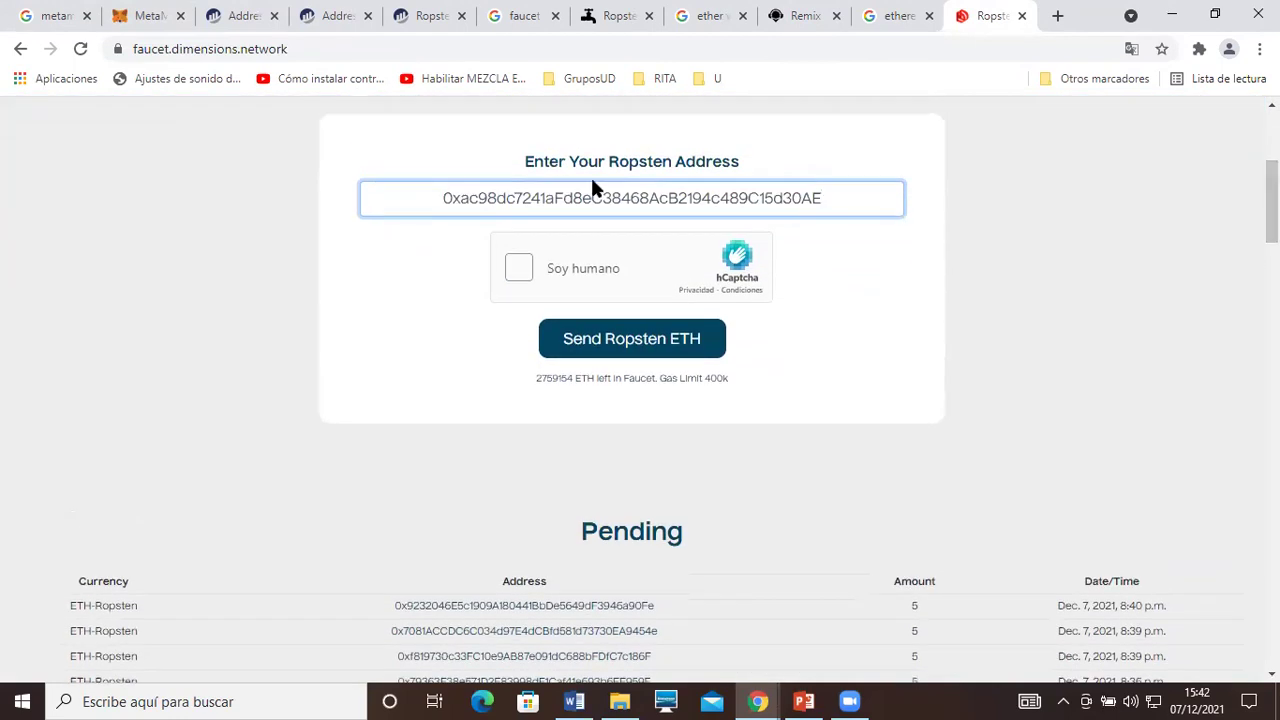
click(515, 278)
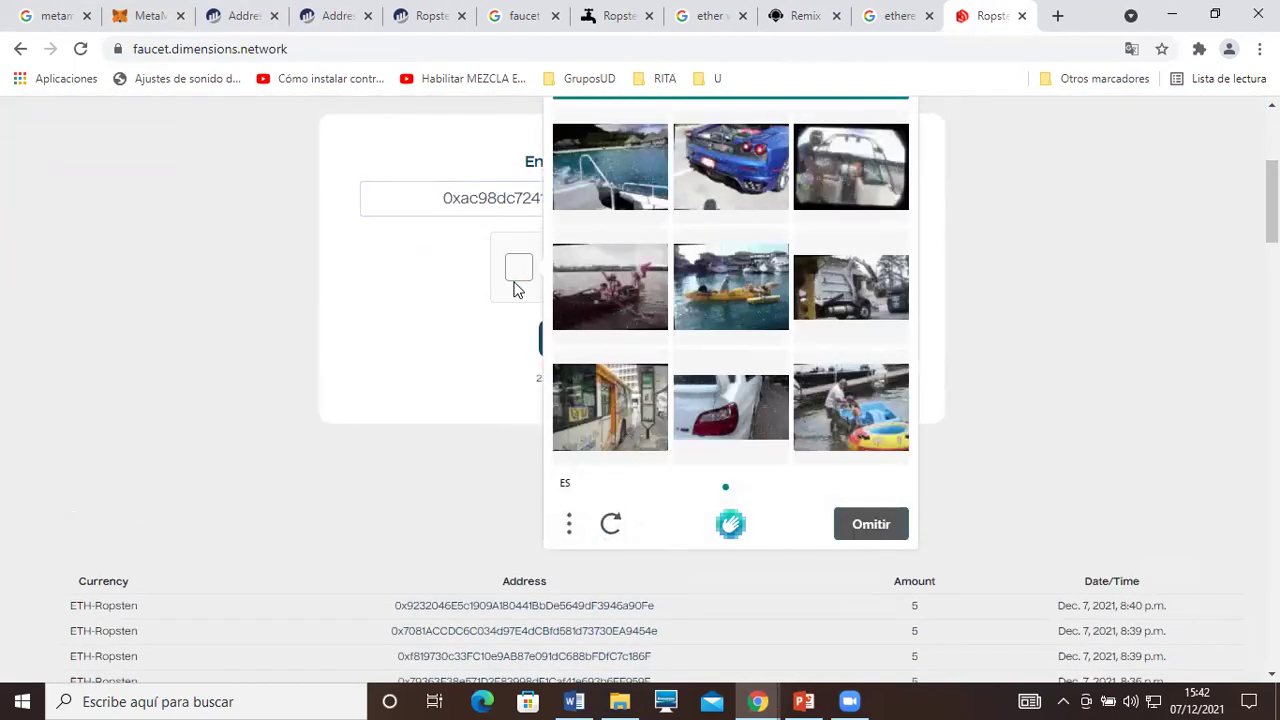
Mark only the top-left boat picture, undoing the accidental blue car selection.
scroll(1272, 200, up, 1)
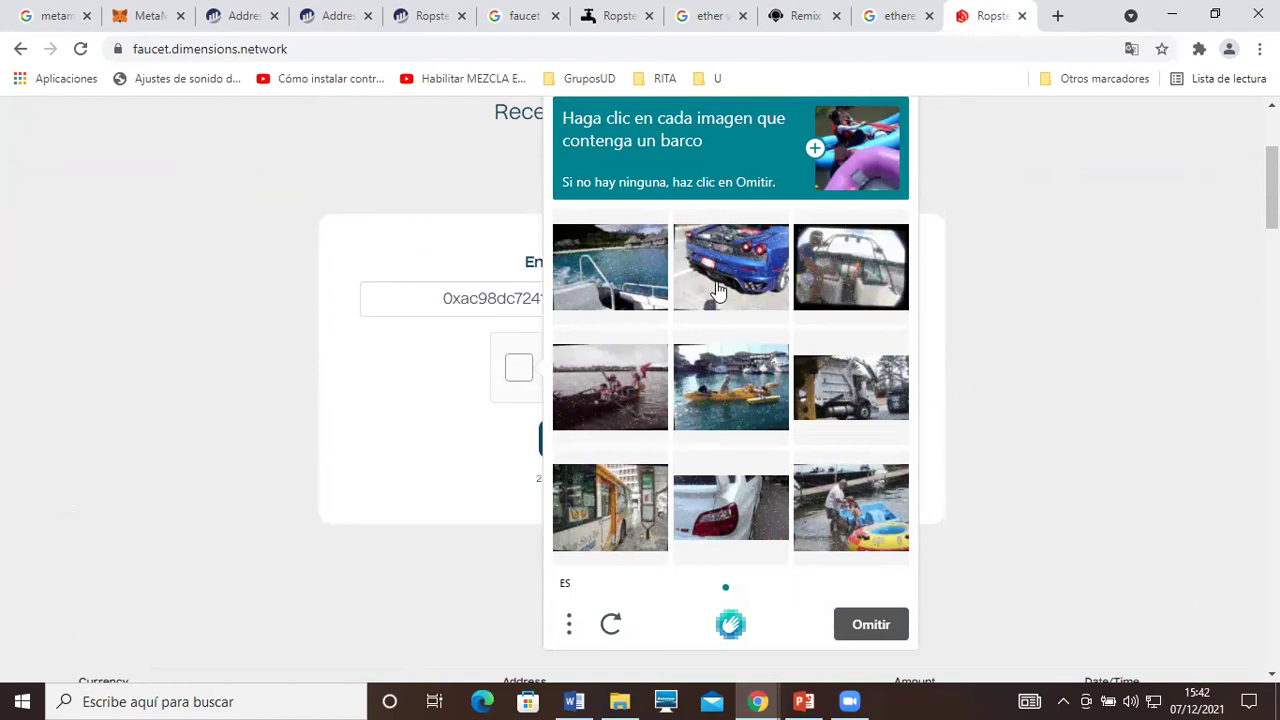
click(718, 290)
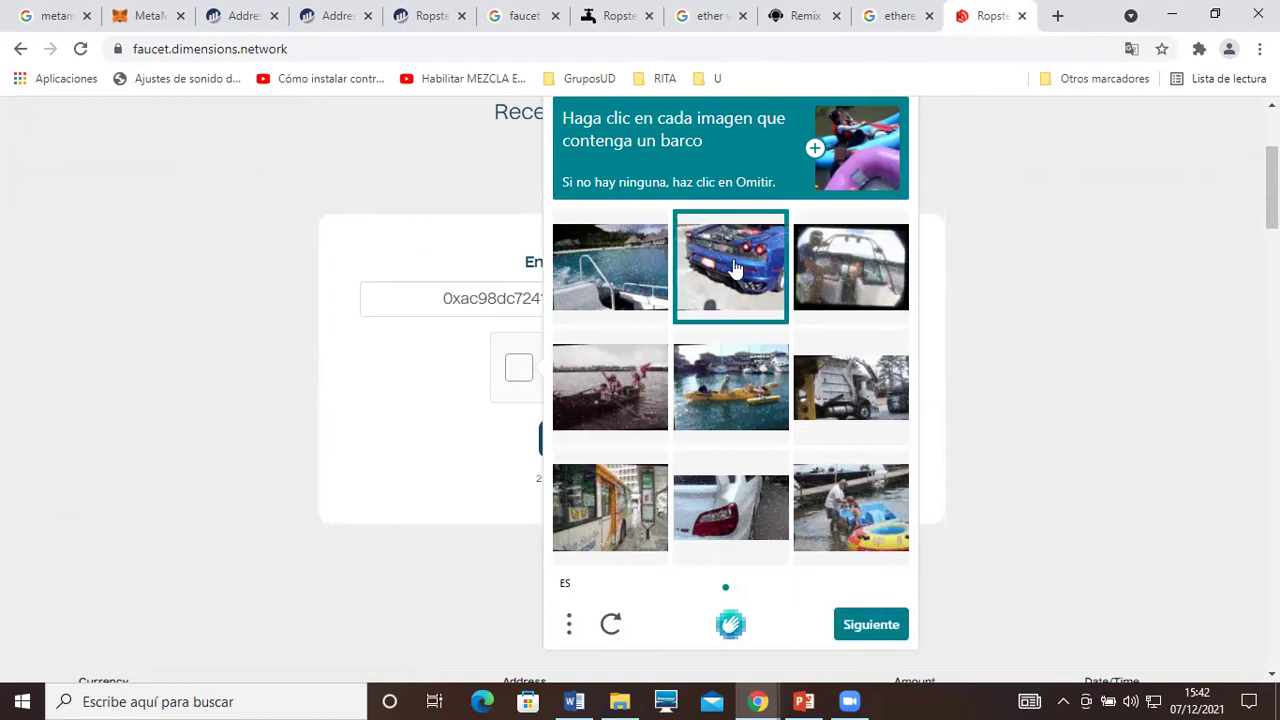
click(736, 266)
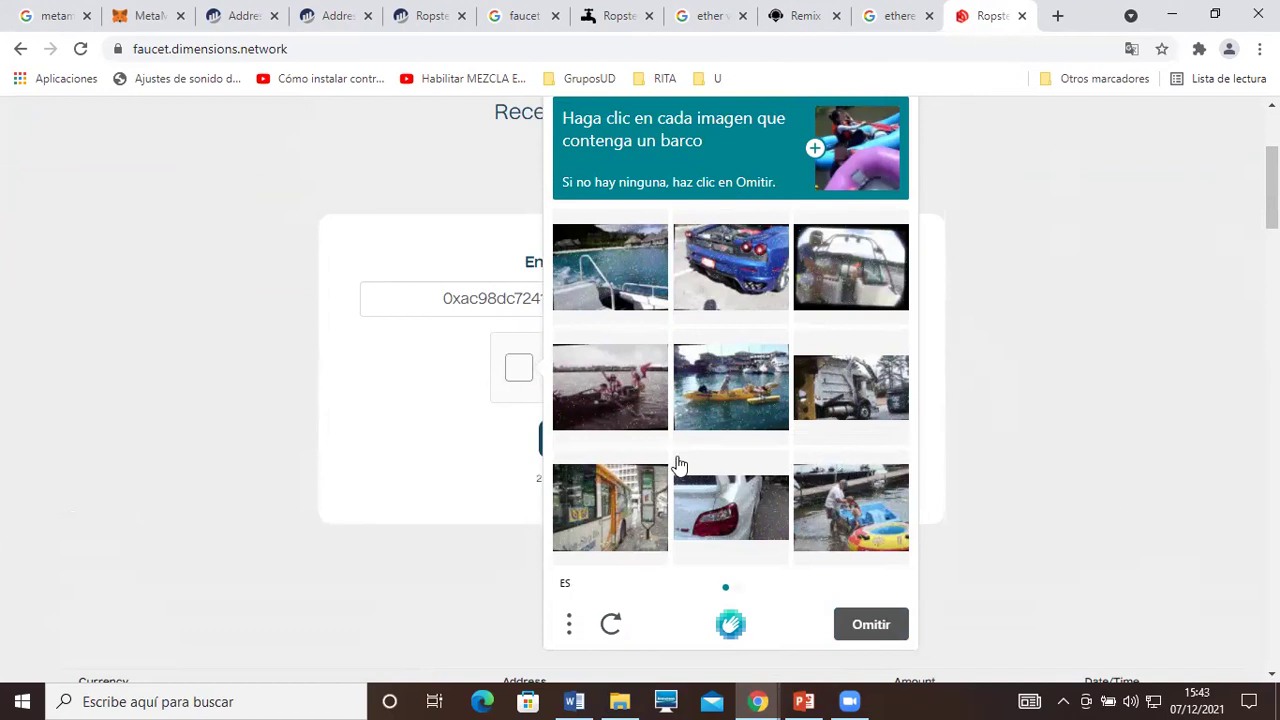
click(612, 290)
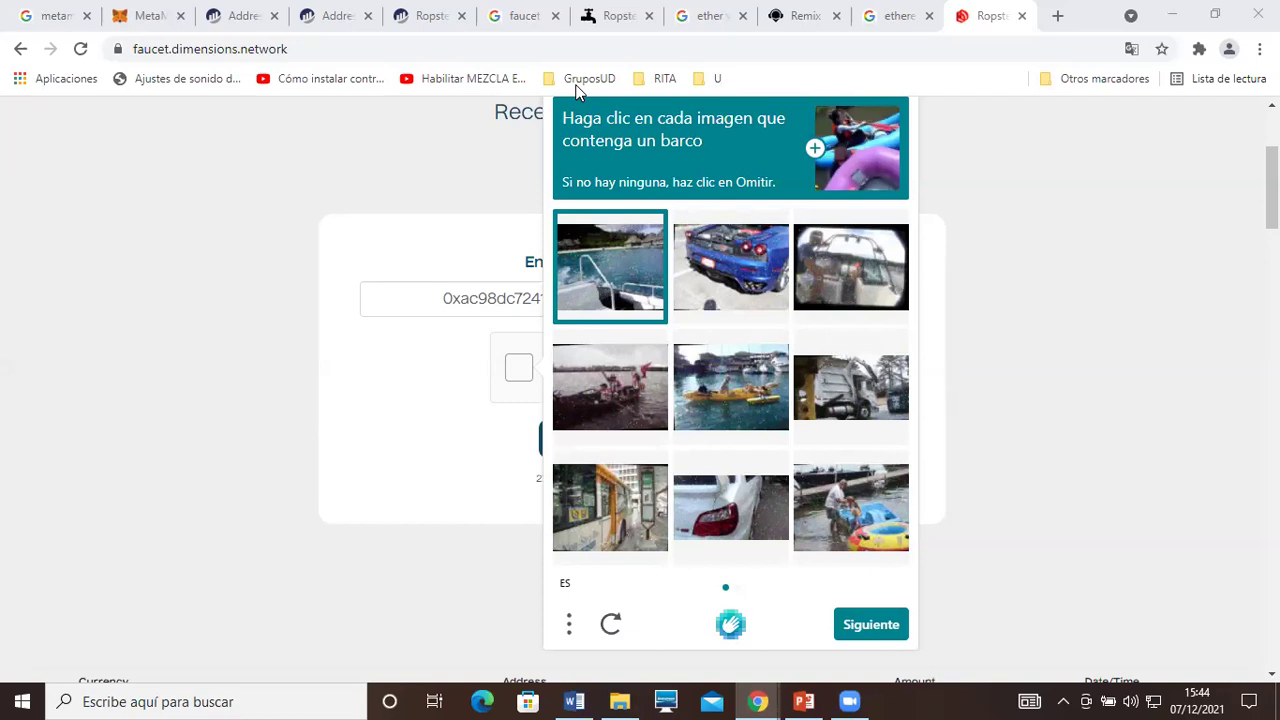
Close the boat image challenge with Escape.
key(Escape)
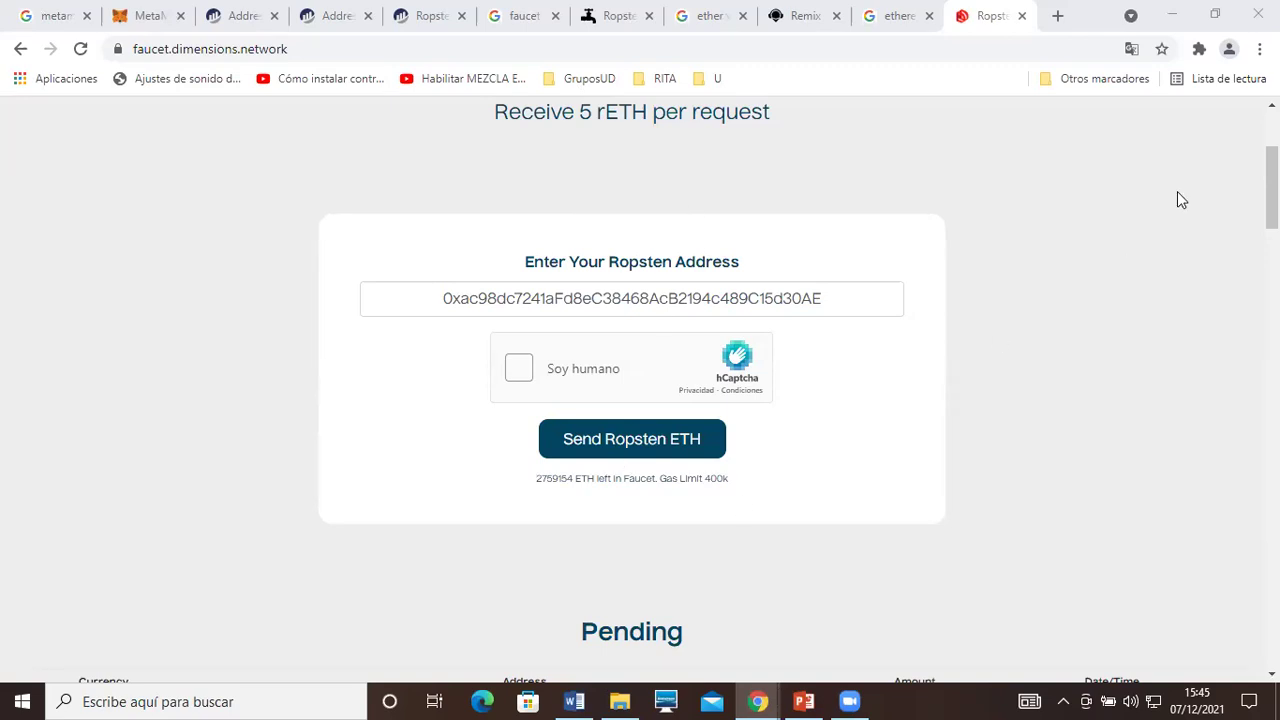
Scroll through the 5 rETH faucet form to review it with the address entered.
scroll(1271, 188, down, 4)
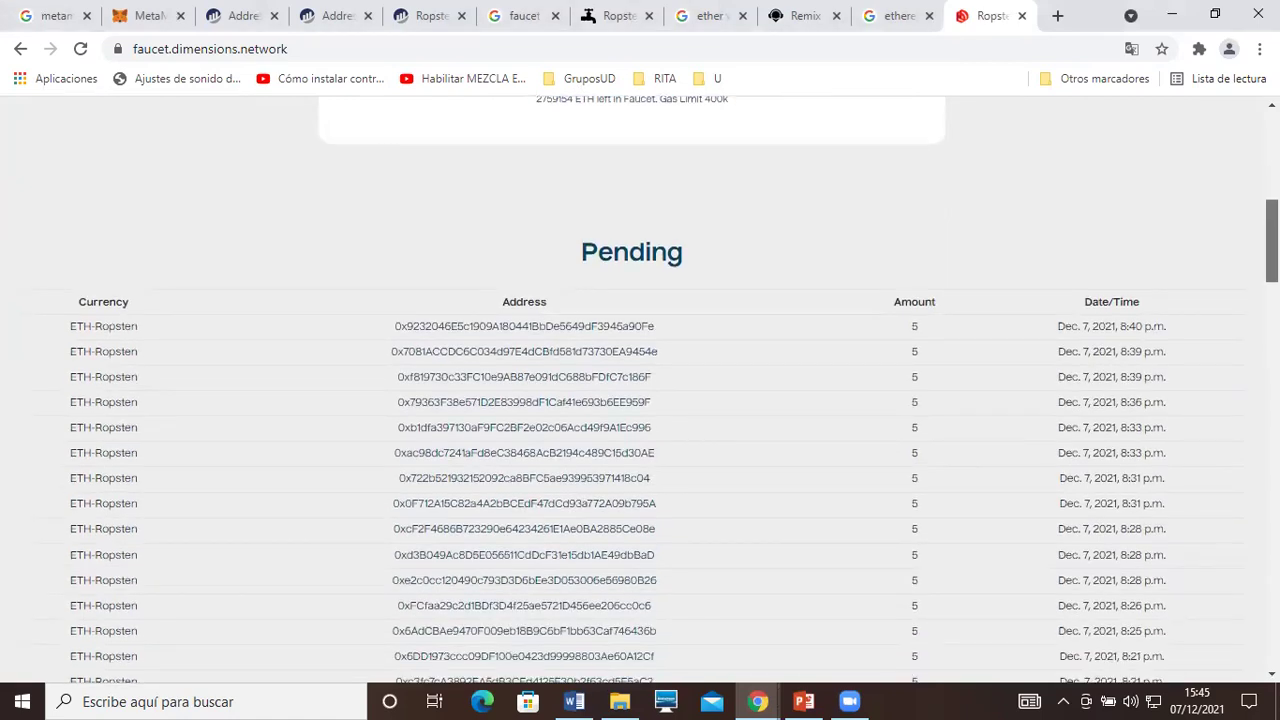
scroll(1211, 120, down, 3)
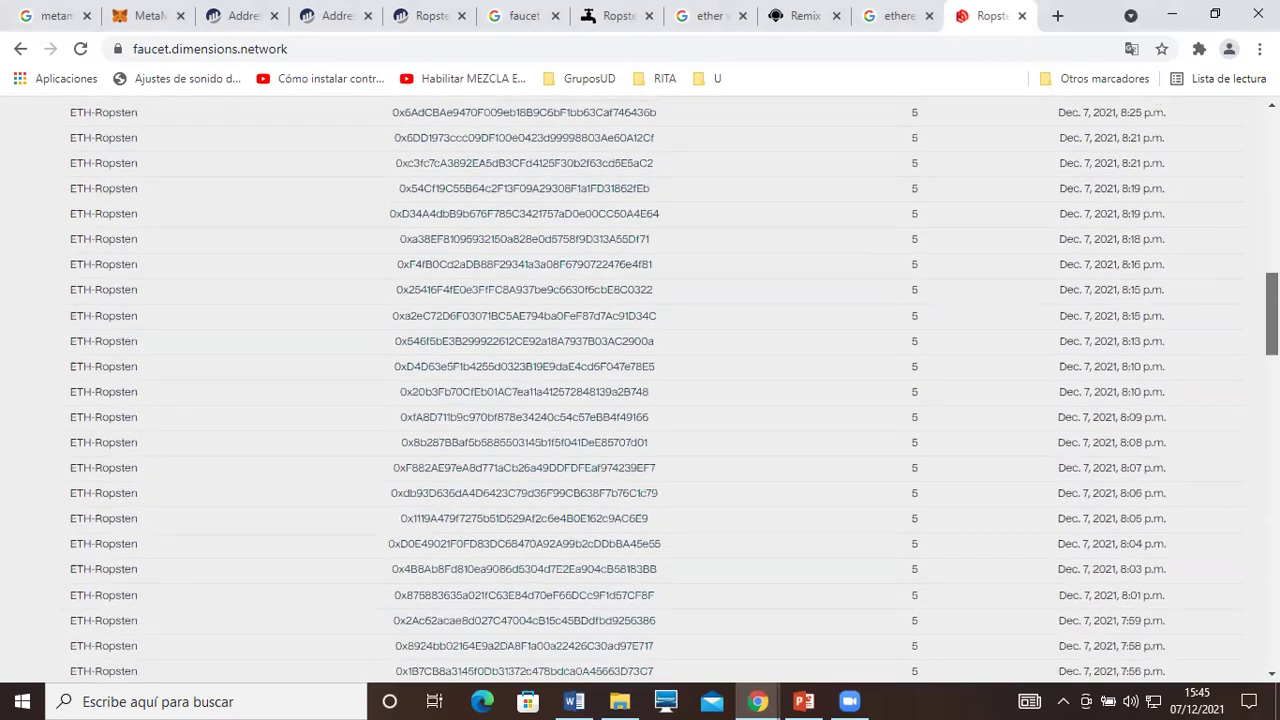
scroll(1211, 128, up, 15)
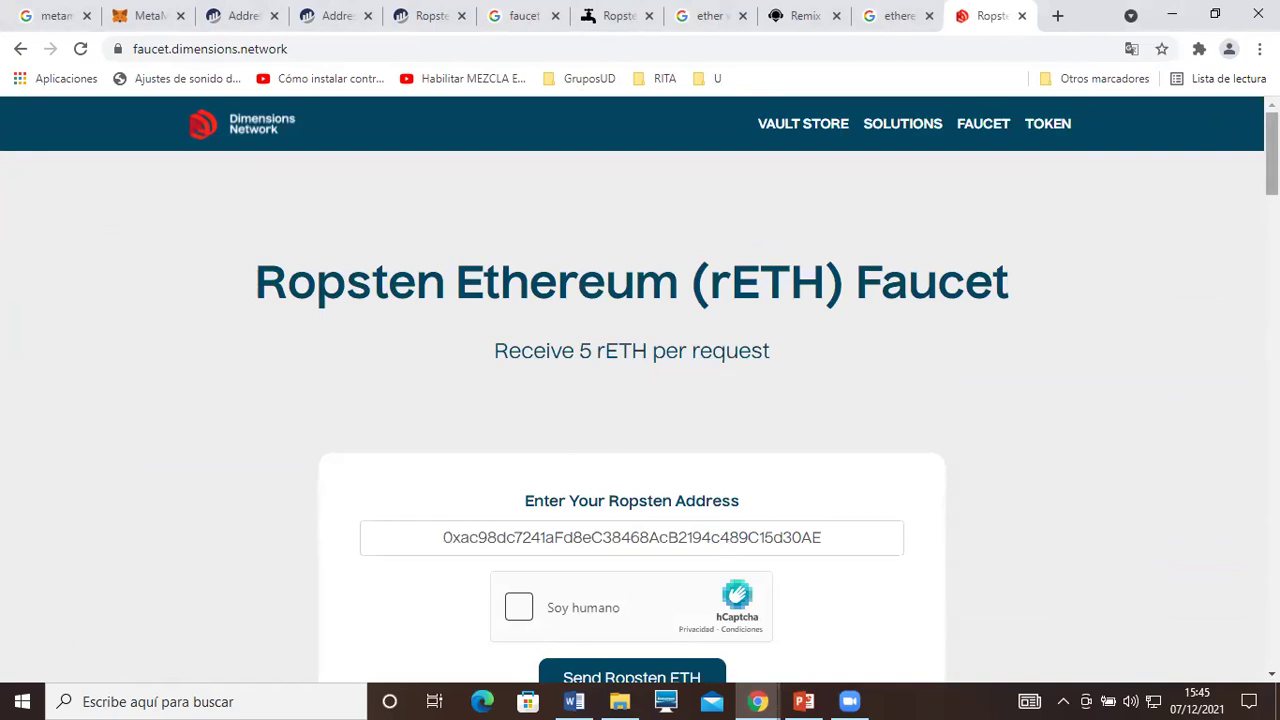
scroll(1247, 126, down, 5)
scroll(640, 390, down, 2)
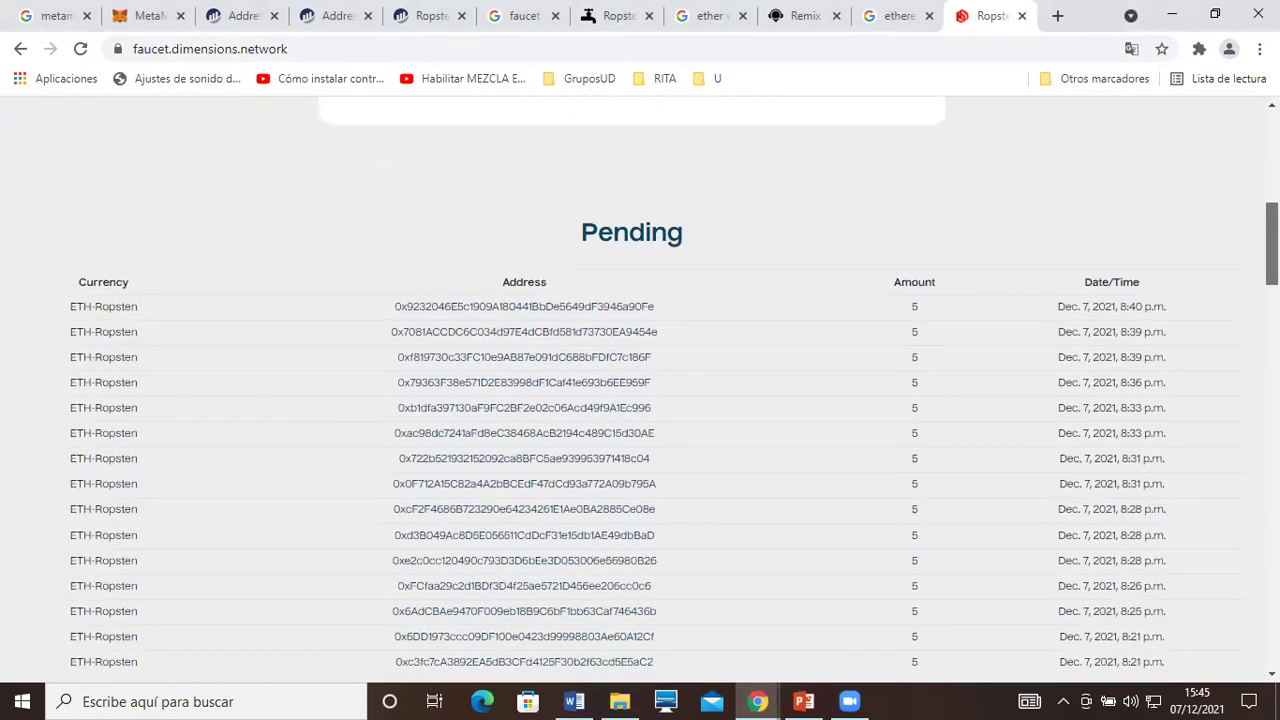
scroll(640, 390, up, 7)
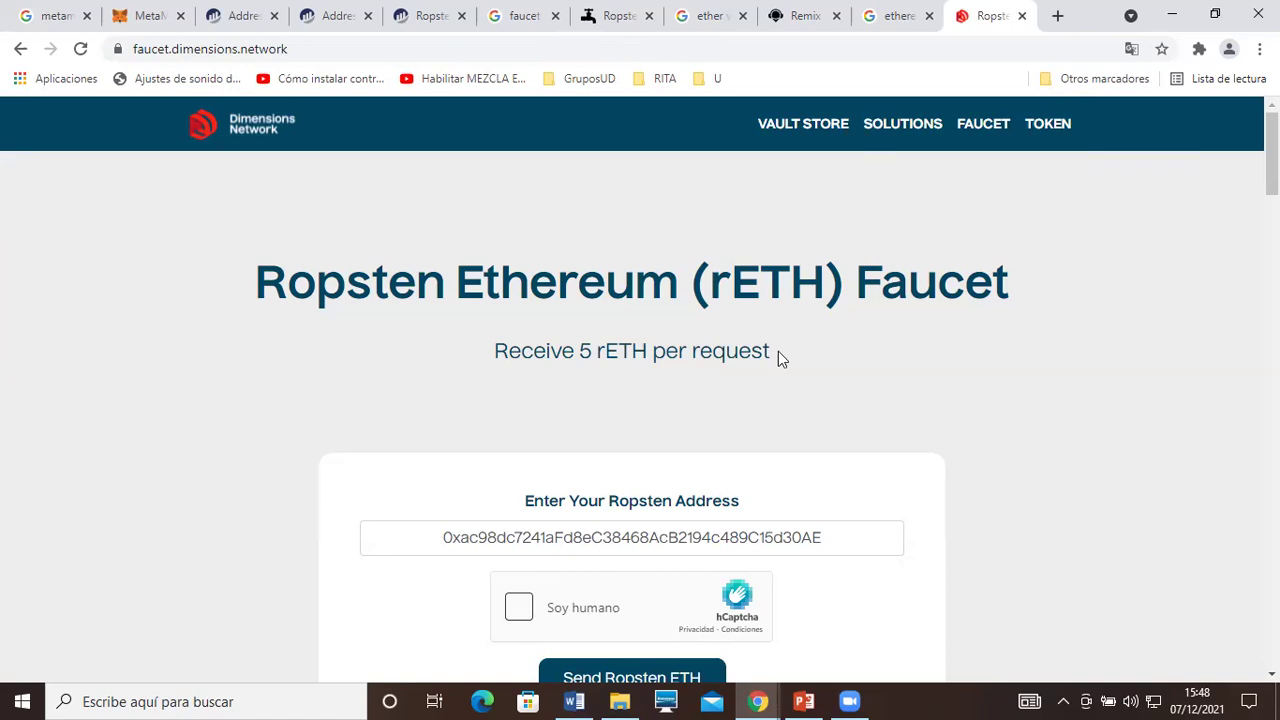
scroll(640, 400, down, 4)
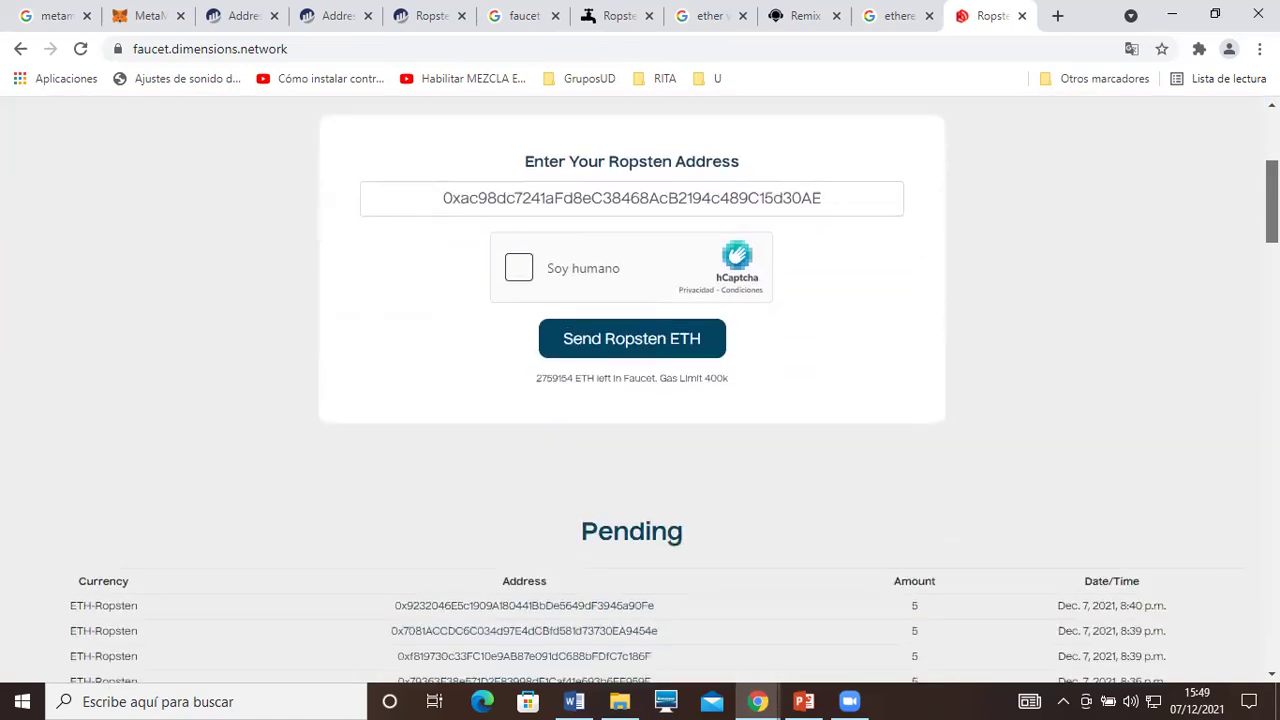
scroll(640, 400, up, 2)
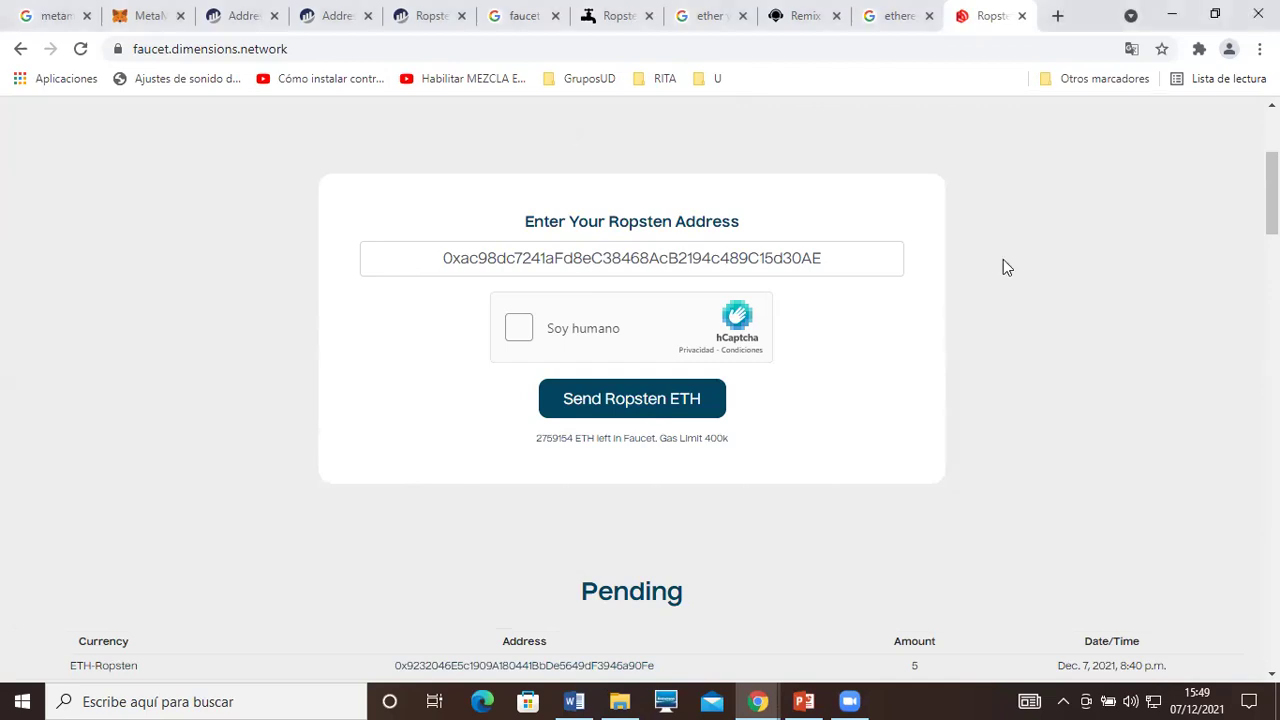
Load faucet.egorfine.com in a new browser tab.
key(ctrl+t)
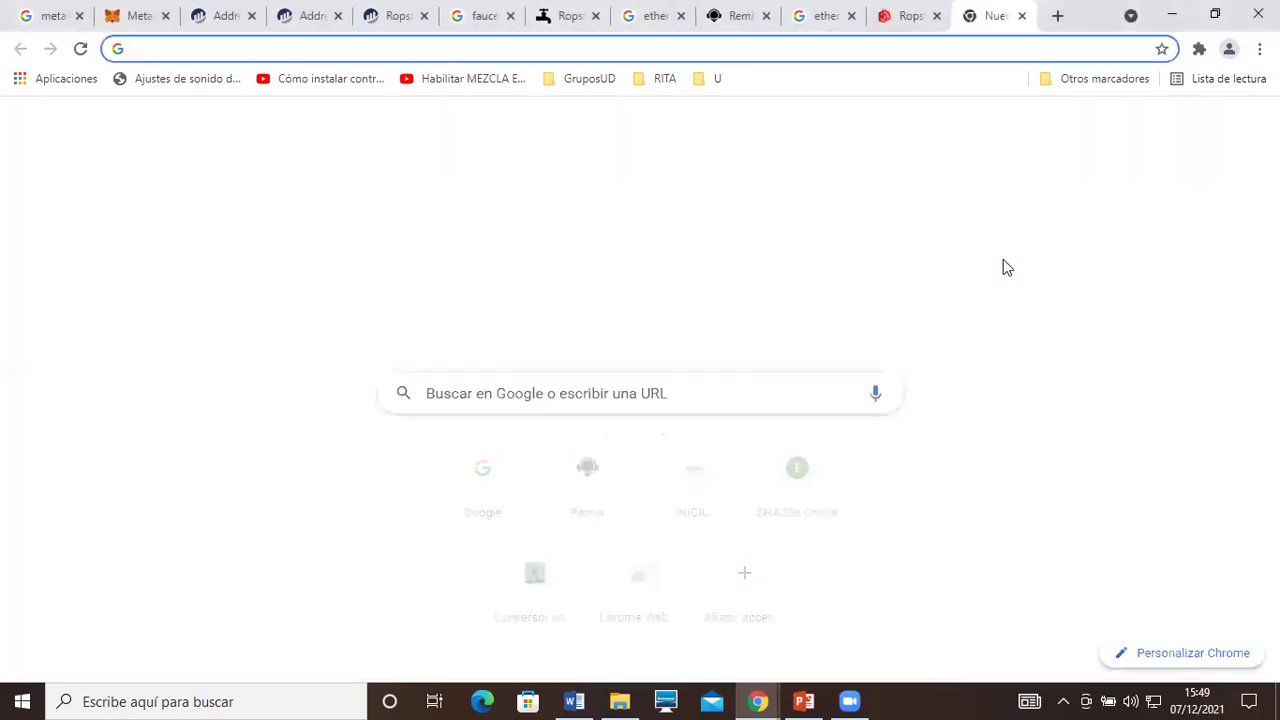
text(https://faucet.egorfine.com/)
key(Return)
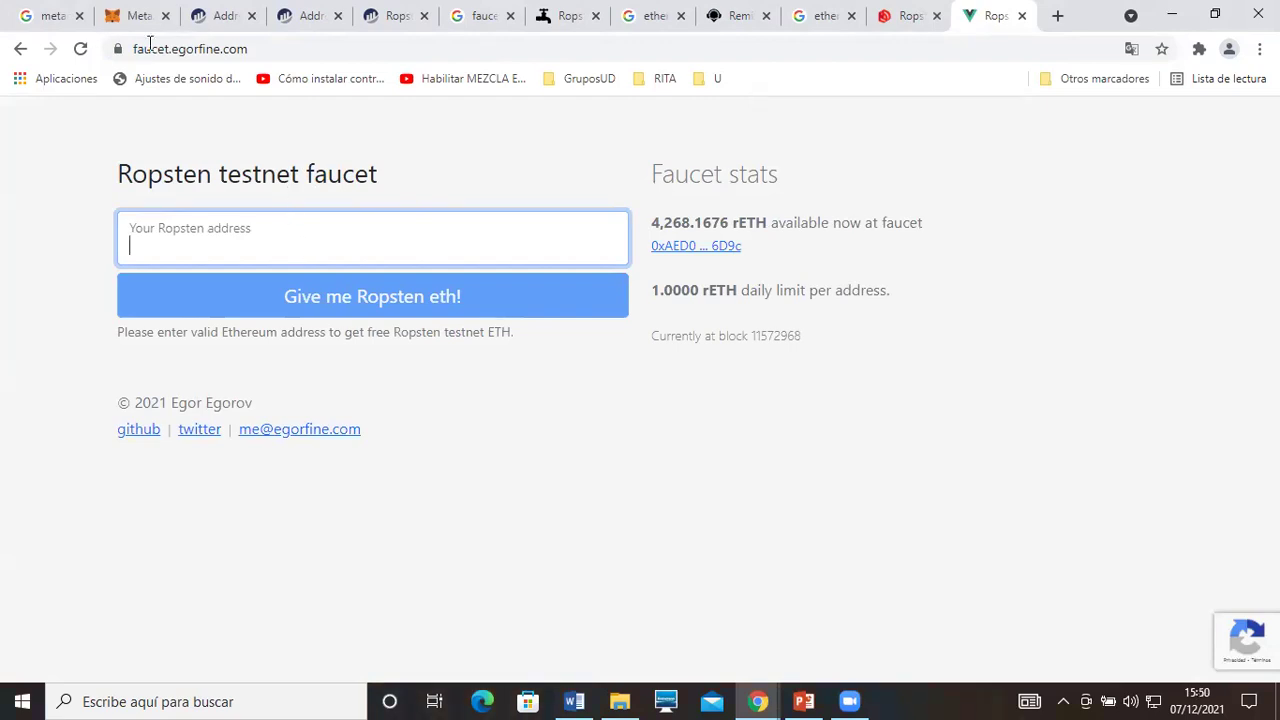
Copy the MetaMask address, paste it into the faucet, and request 1.0000 Ropsten ETH.
key(ctrl+2)
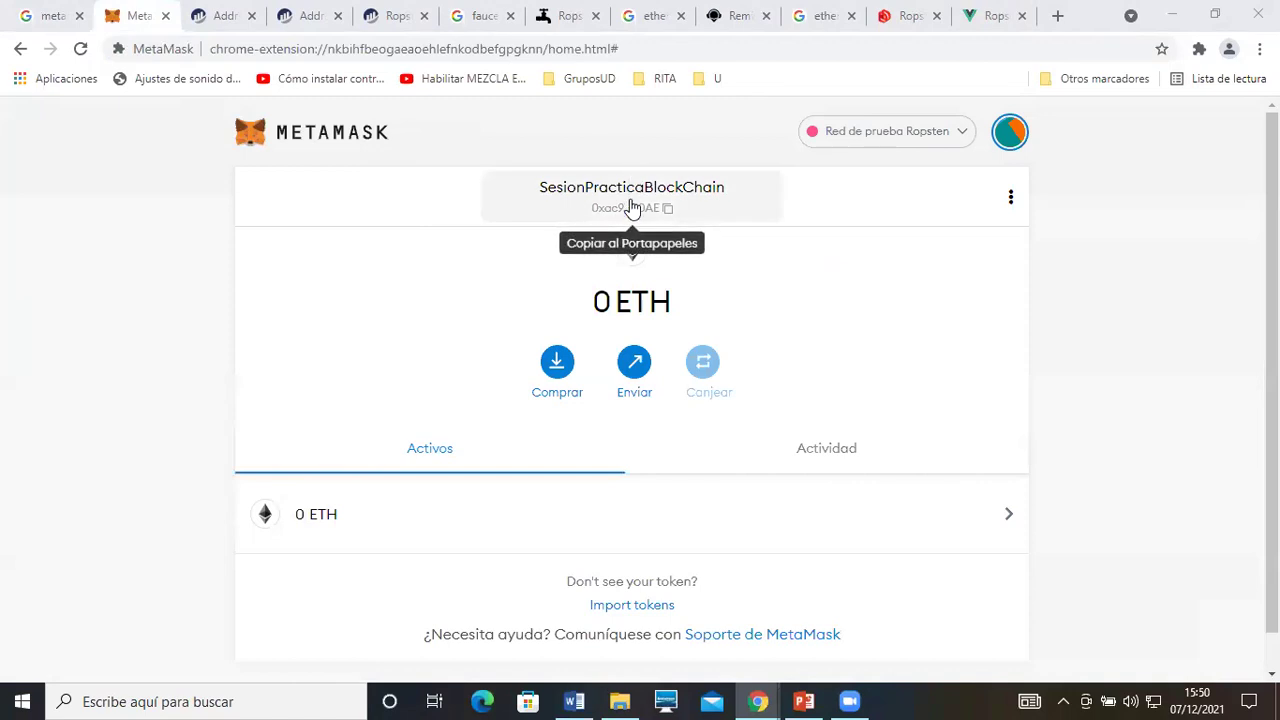
click(632, 207)
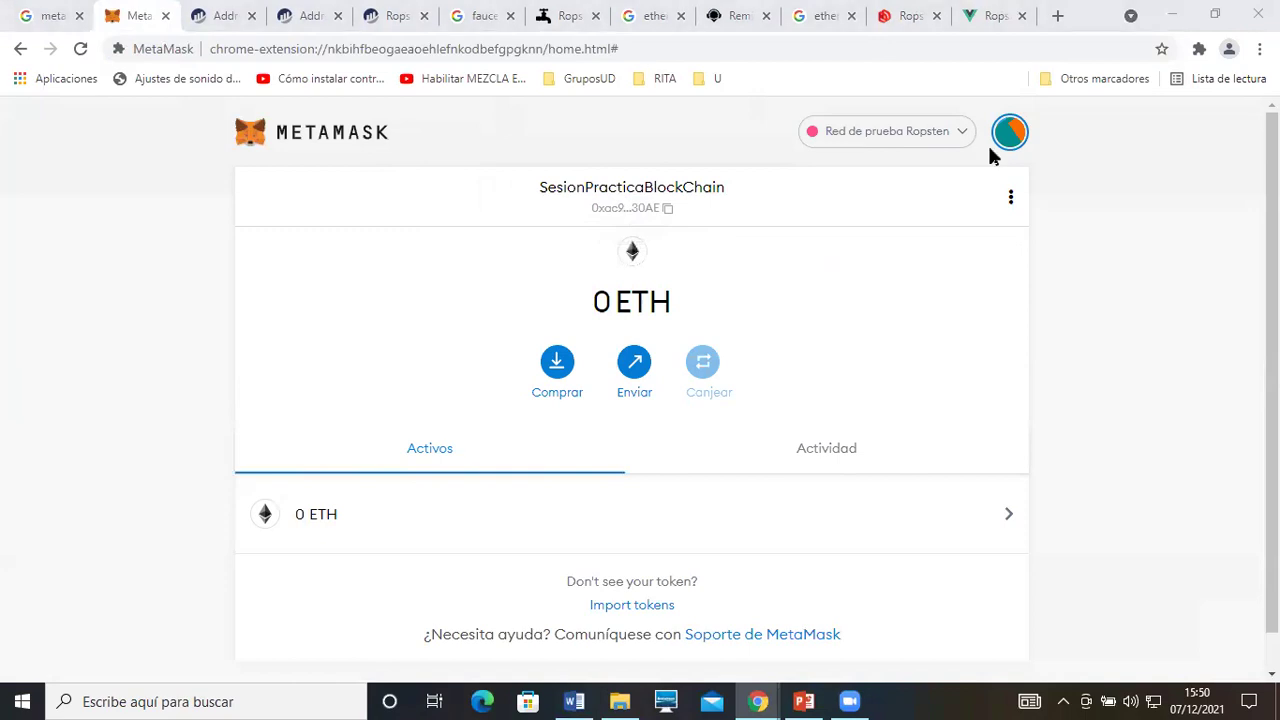
click(995, 15)
click(311, 251)
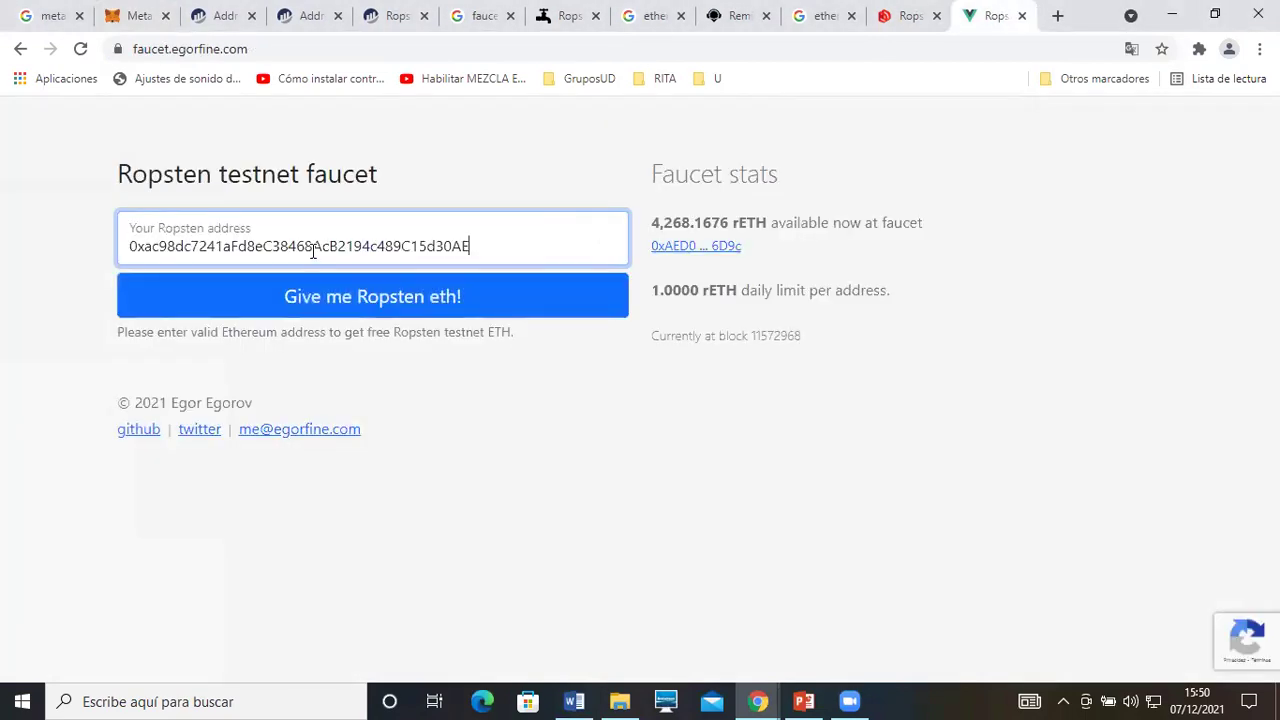
click(384, 298)
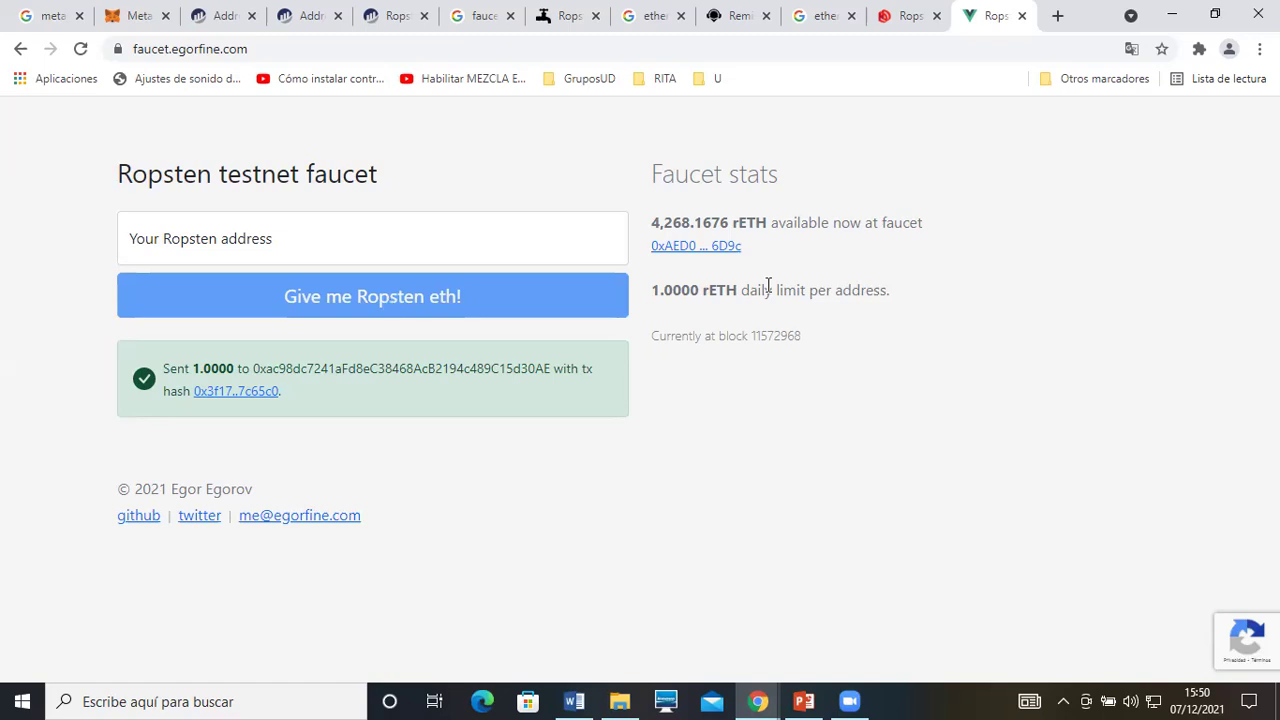
Reload the MetaMask wallet to show the 1 ETH Ropsten balance, then go back to the faucet.egorfine.com page.
click(135, 15)
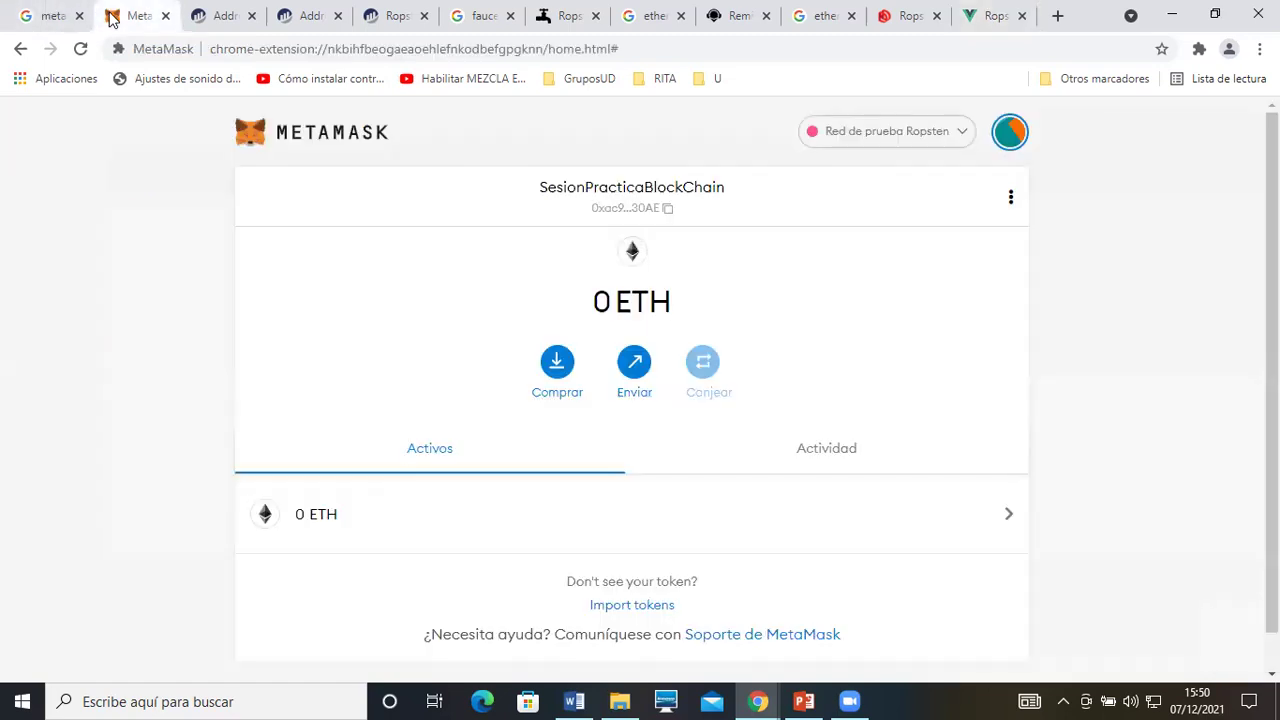
key(F5)
key(F5)
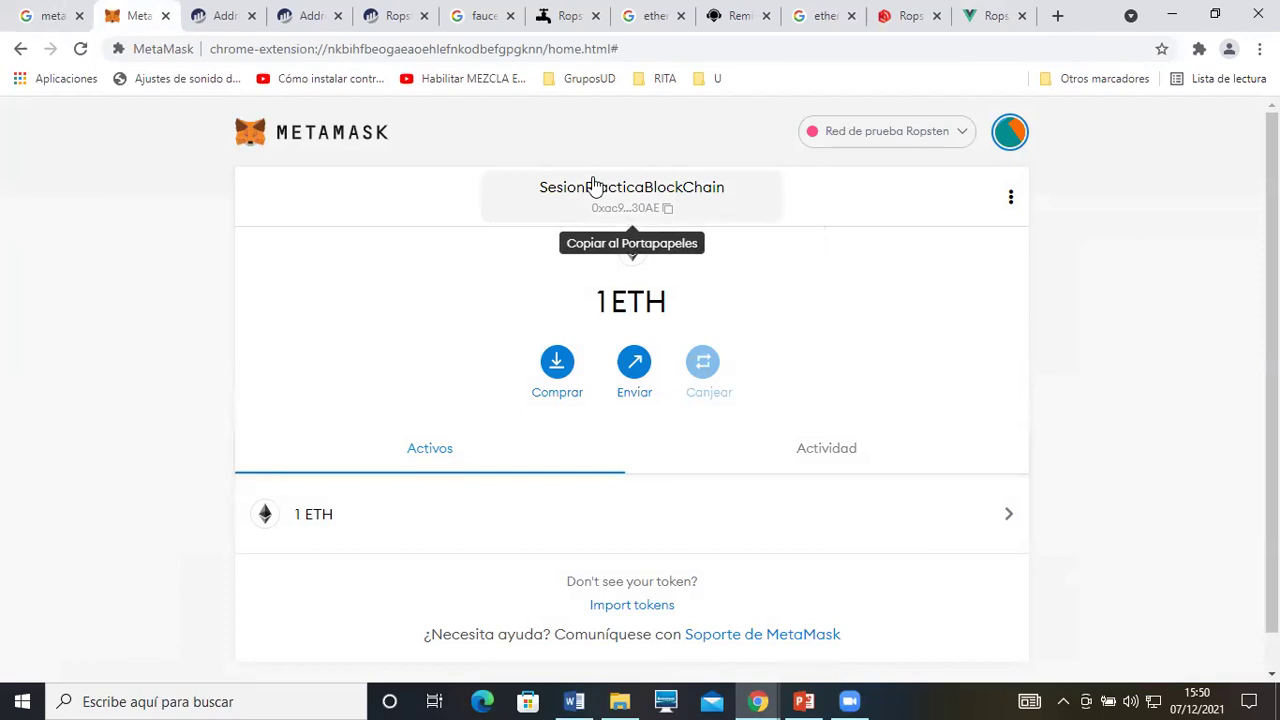
key(ctrl+9)
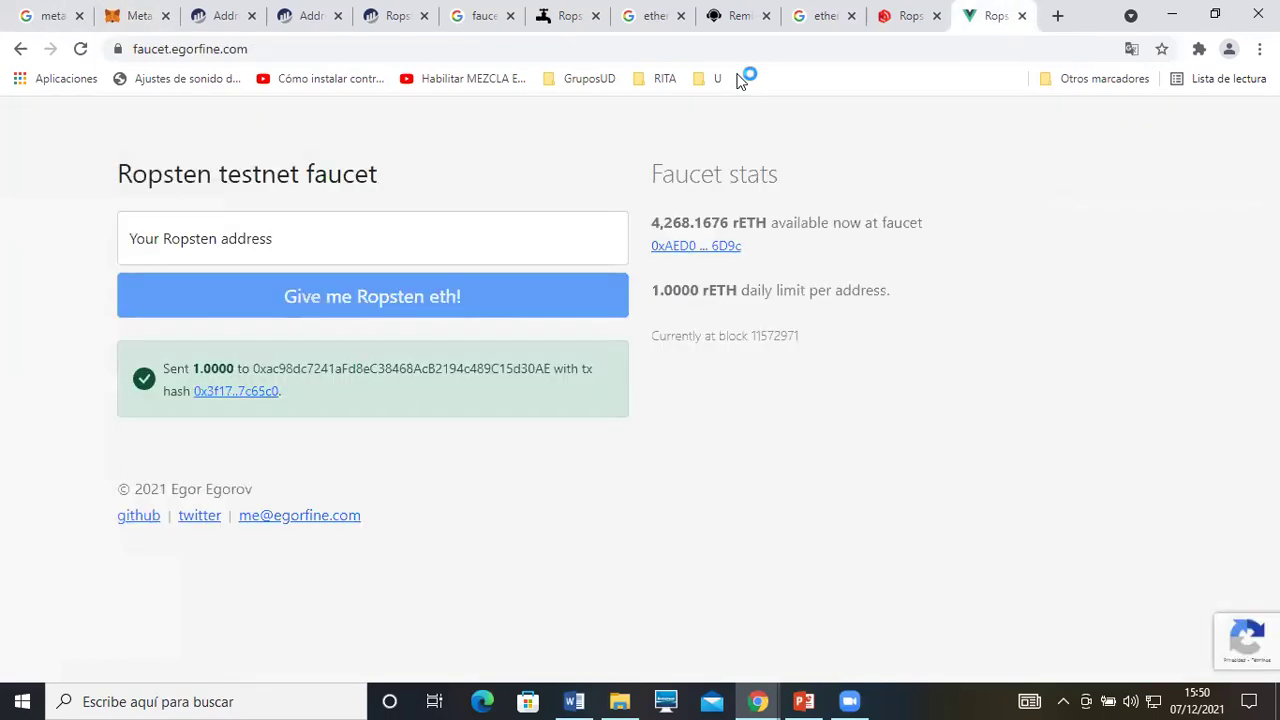